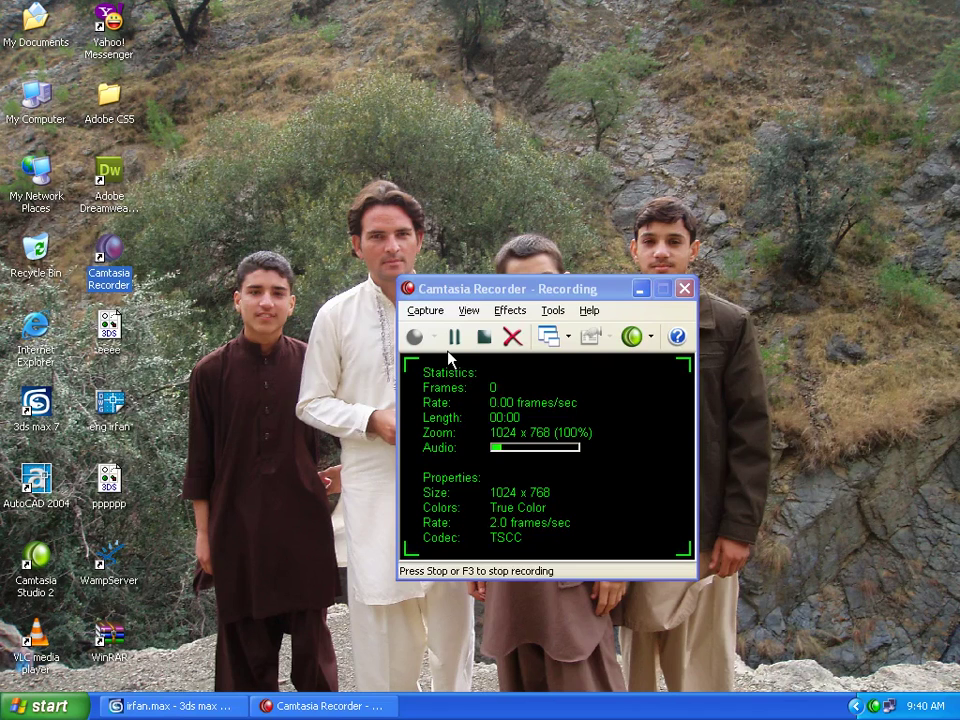
Minimize the Camtasia Recorder window so the desktop shows
click(640, 289)
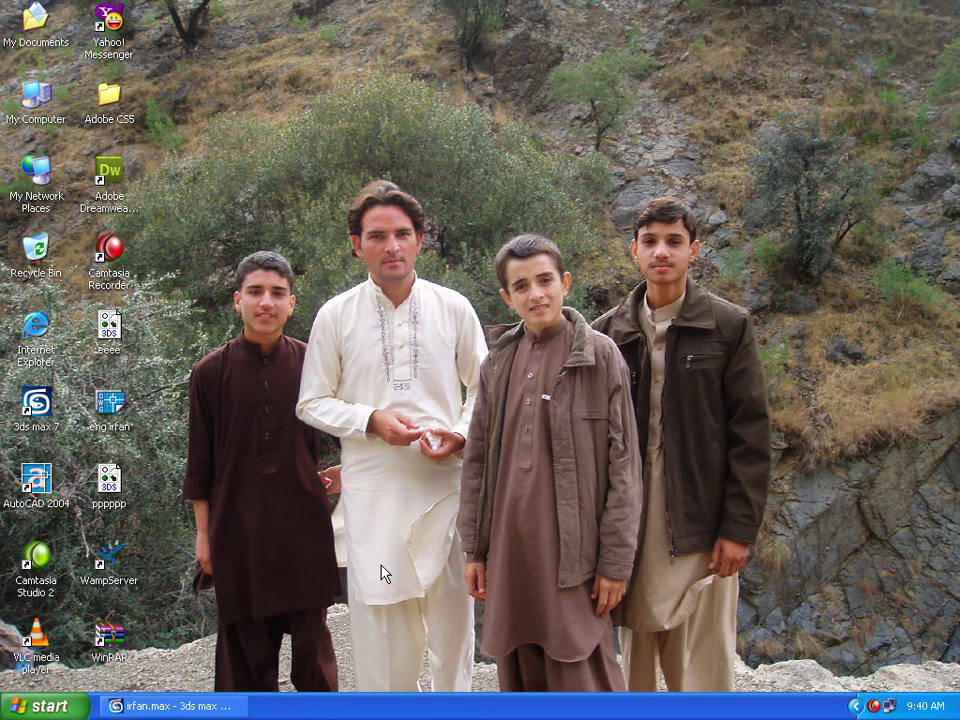
Restore irfan.max and render Camera01, continuing past the missing REFMAP.GIF, then close the render
click(228, 706)
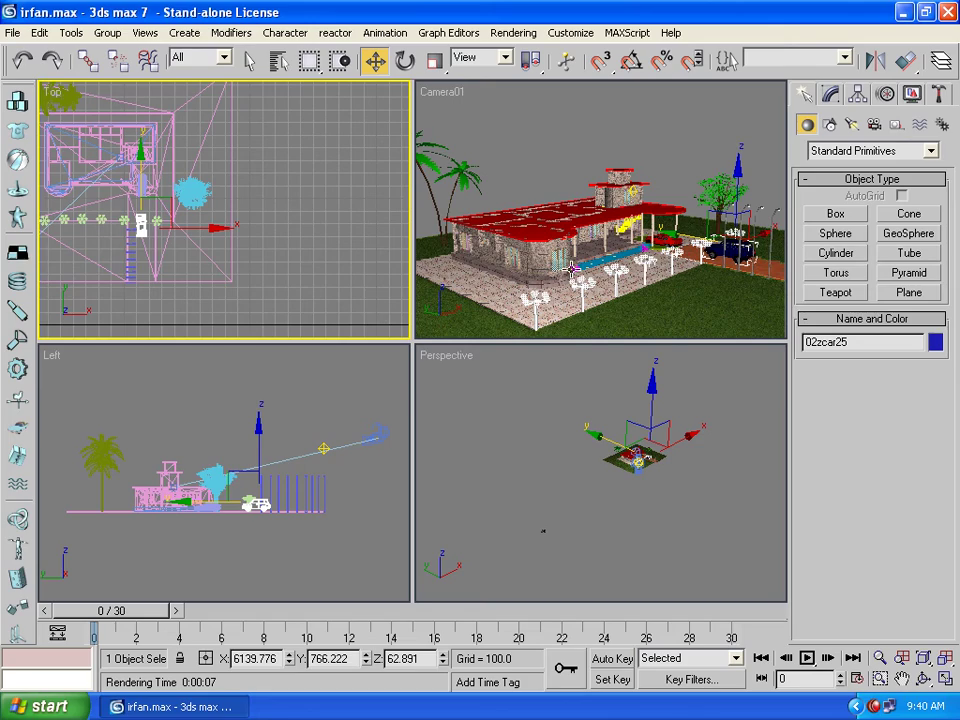
key(F9)
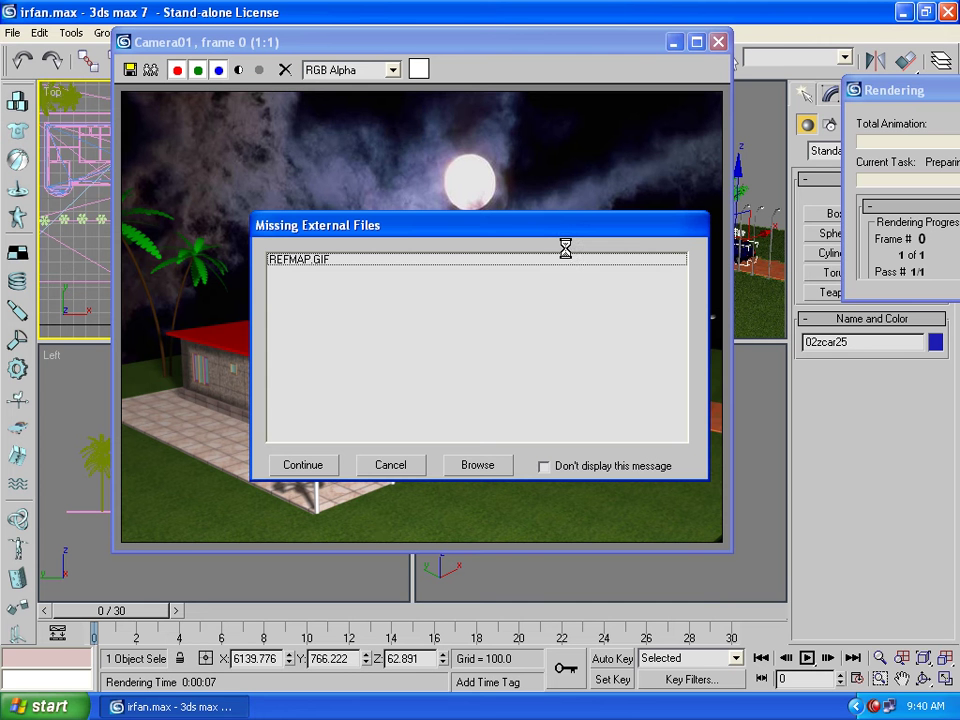
click(304, 465)
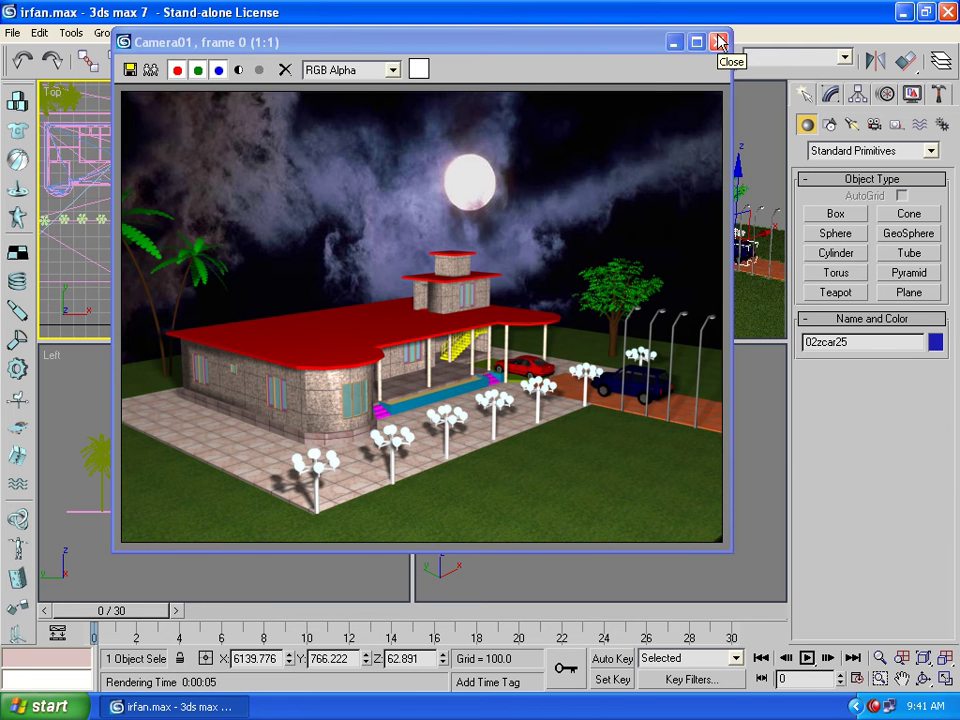
click(719, 42)
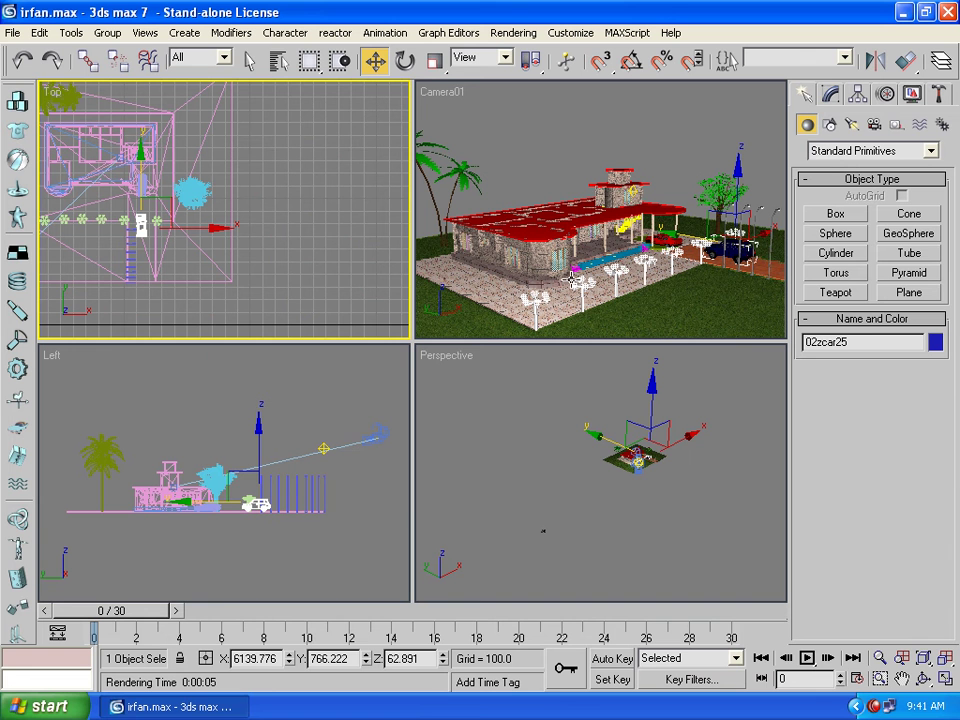
Select the STEPS object from the Select by Name list
click(279, 62)
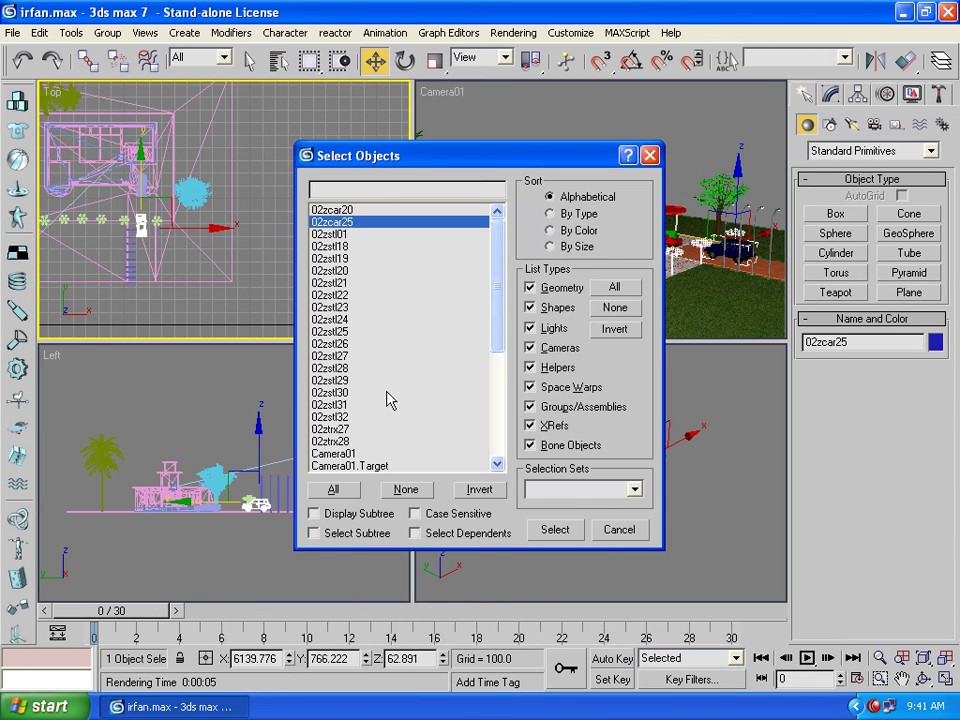
drag(499, 311, 507, 422)
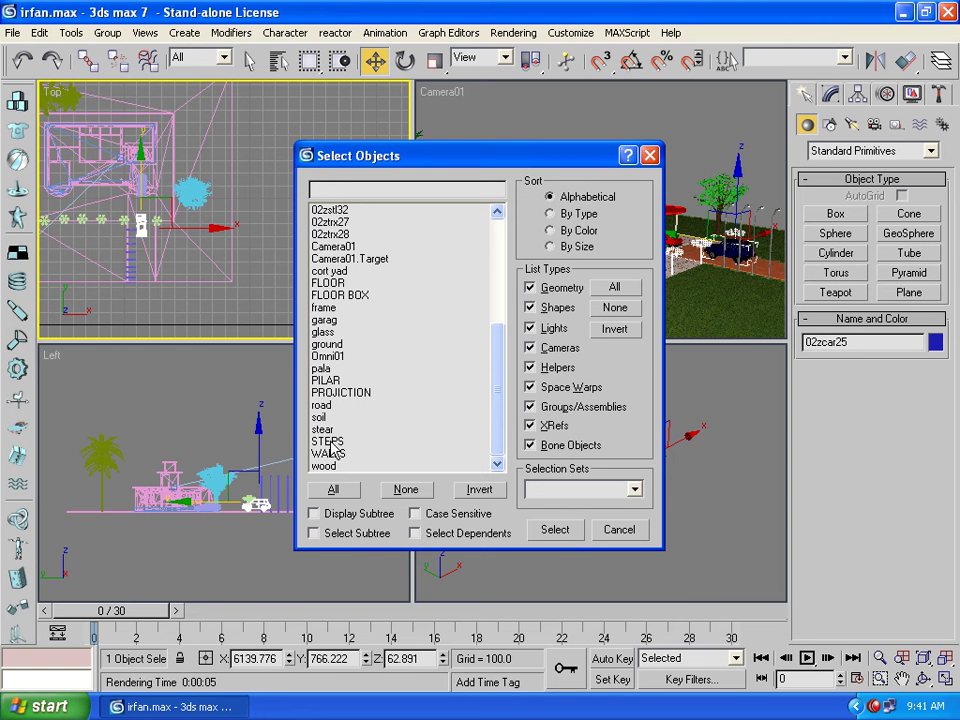
click(355, 441)
click(554, 531)
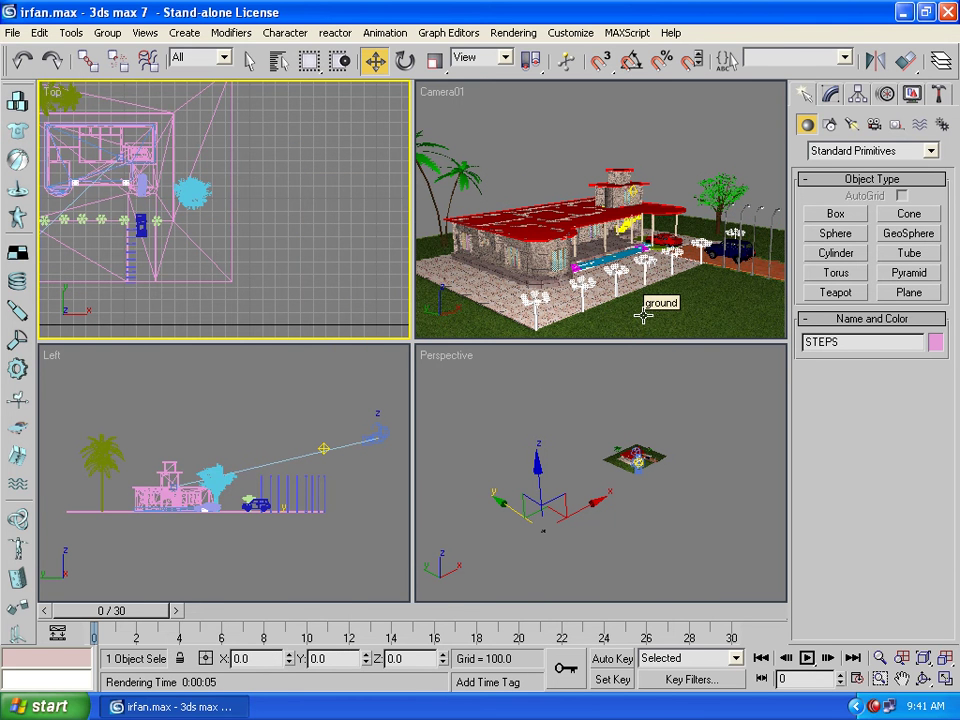
Activate the fifth Material Editor slot and start editing its ambient colour
key(m)
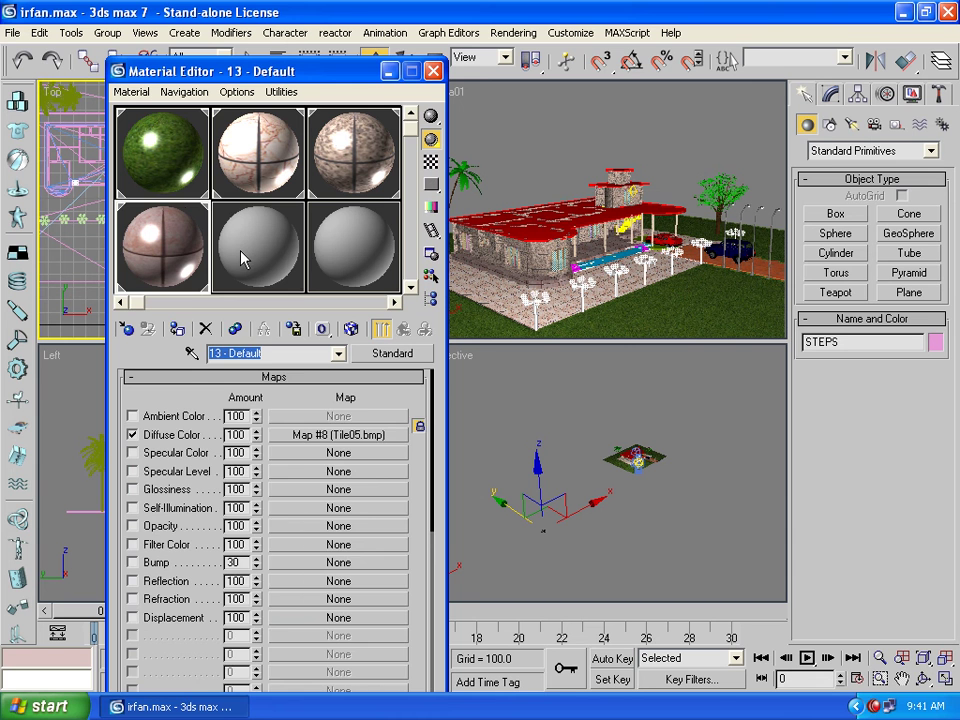
click(252, 265)
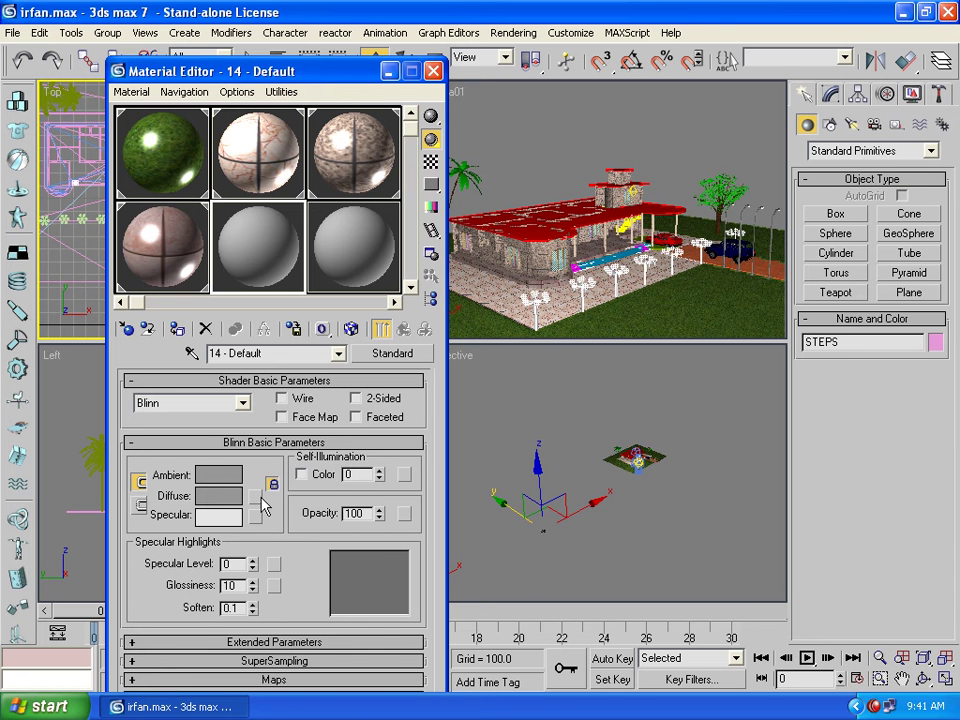
click(219, 475)
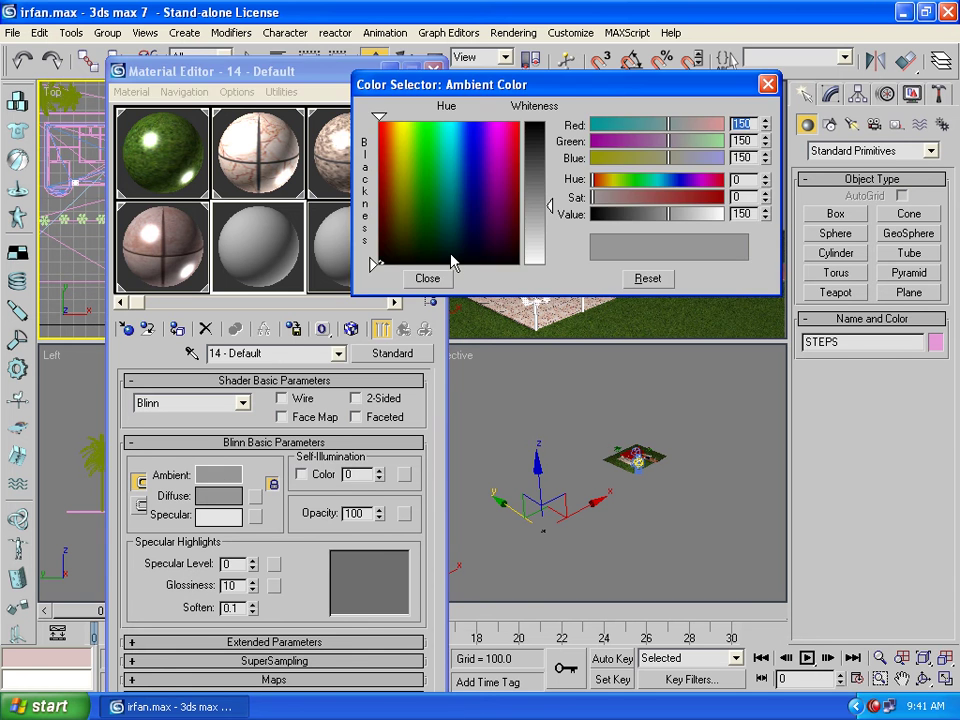
drag(521, 93, 473, 327)
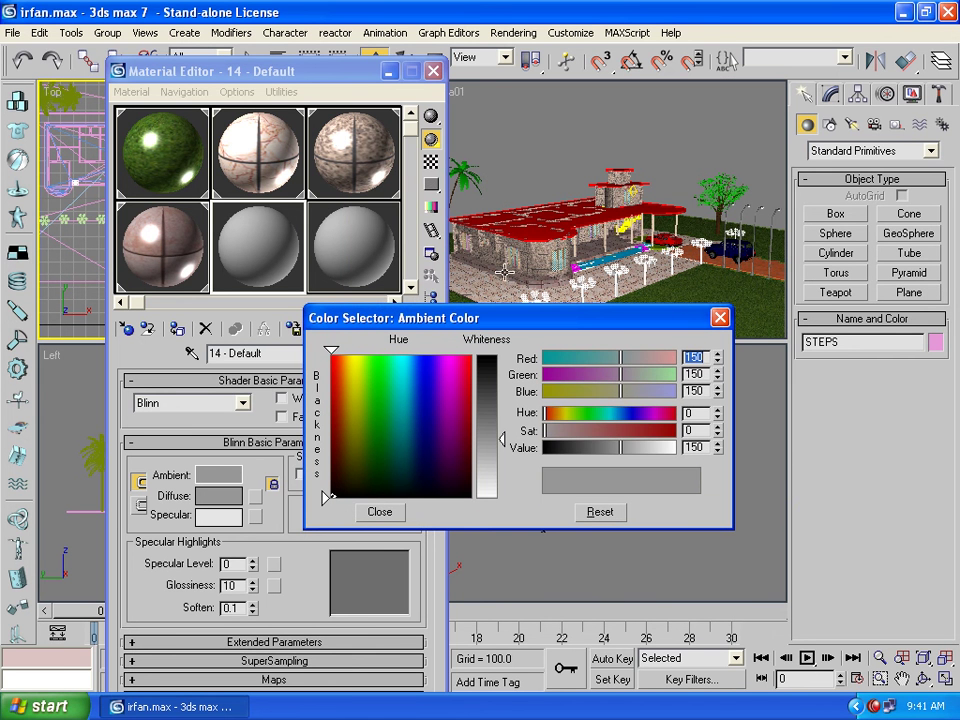
click(333, 390)
click(337, 391)
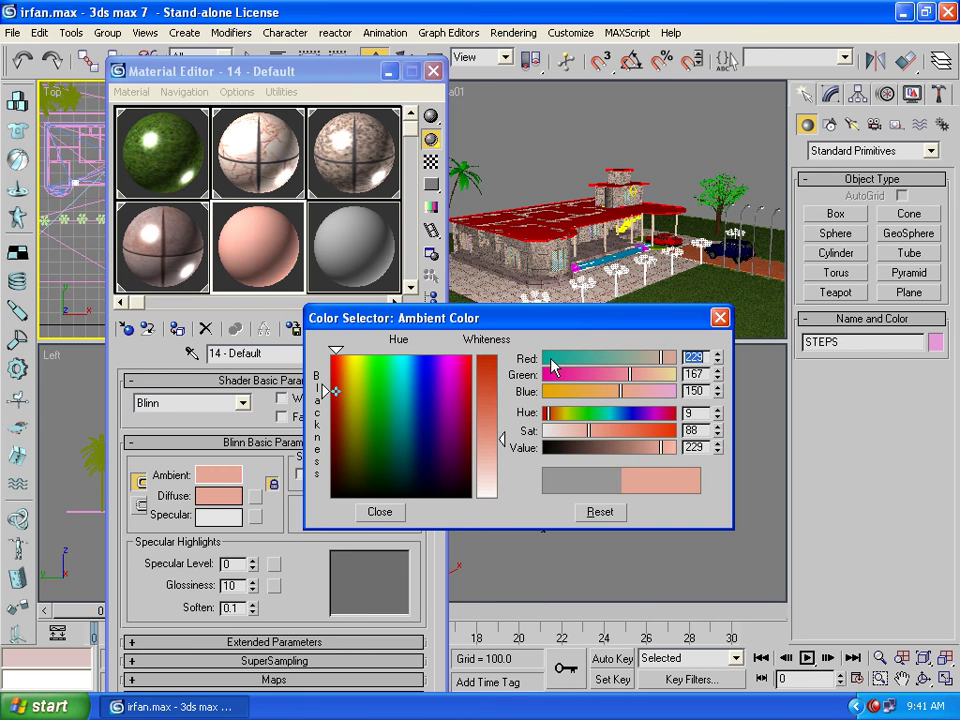
Tune the ambient colour to tan R197 G162 B102, then drag Diffuse onto Specular
mouse_move(632, 378)
mouse_down()
mouse_move(593, 377)
mouse_move(638, 379)
mouse_up()
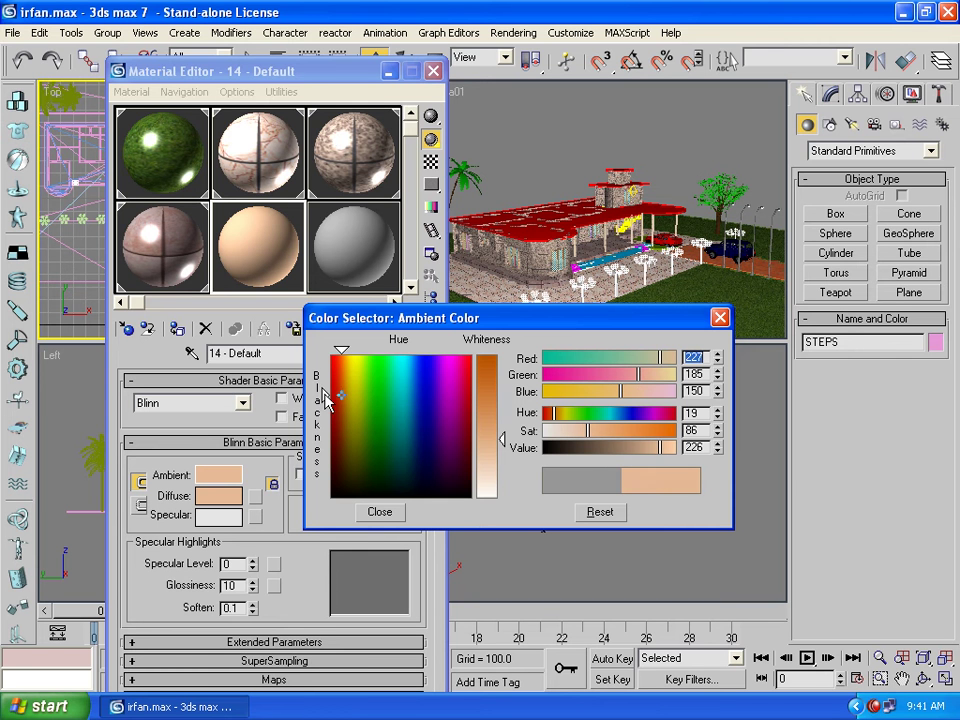
drag(323, 391, 320, 424)
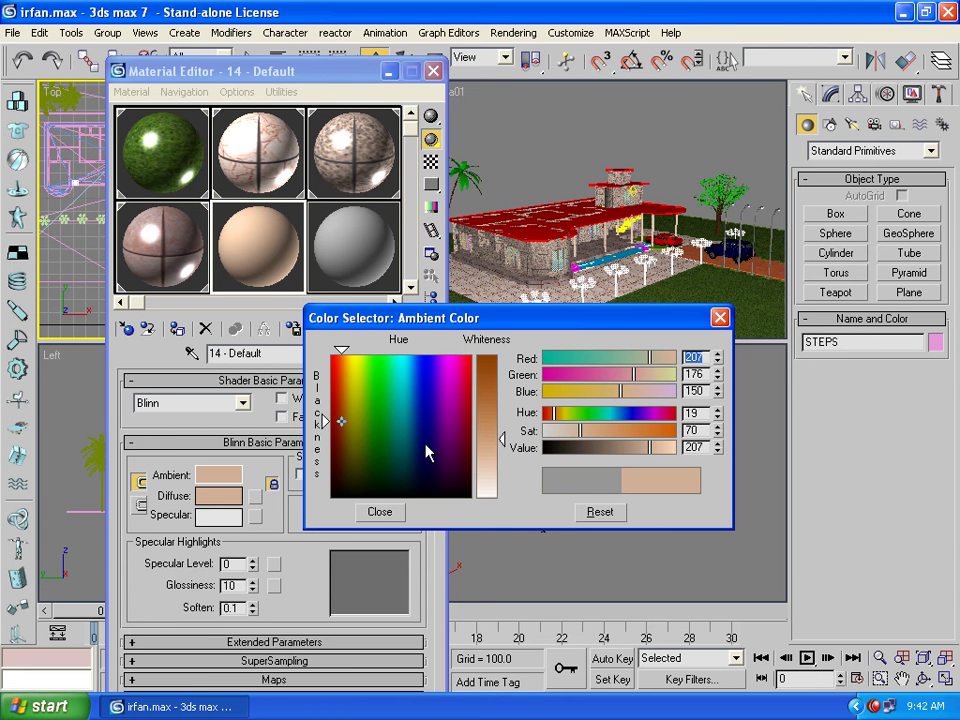
mouse_move(467, 396)
mouse_down()
mouse_move(466, 380)
mouse_move(465, 401)
mouse_up()
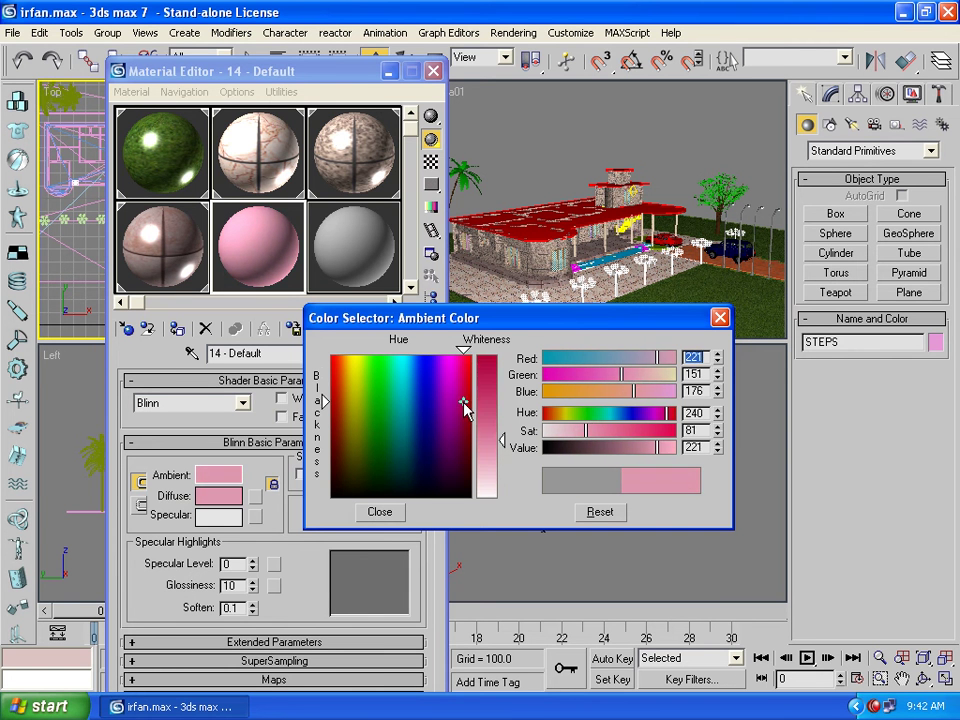
drag(322, 426, 323, 437)
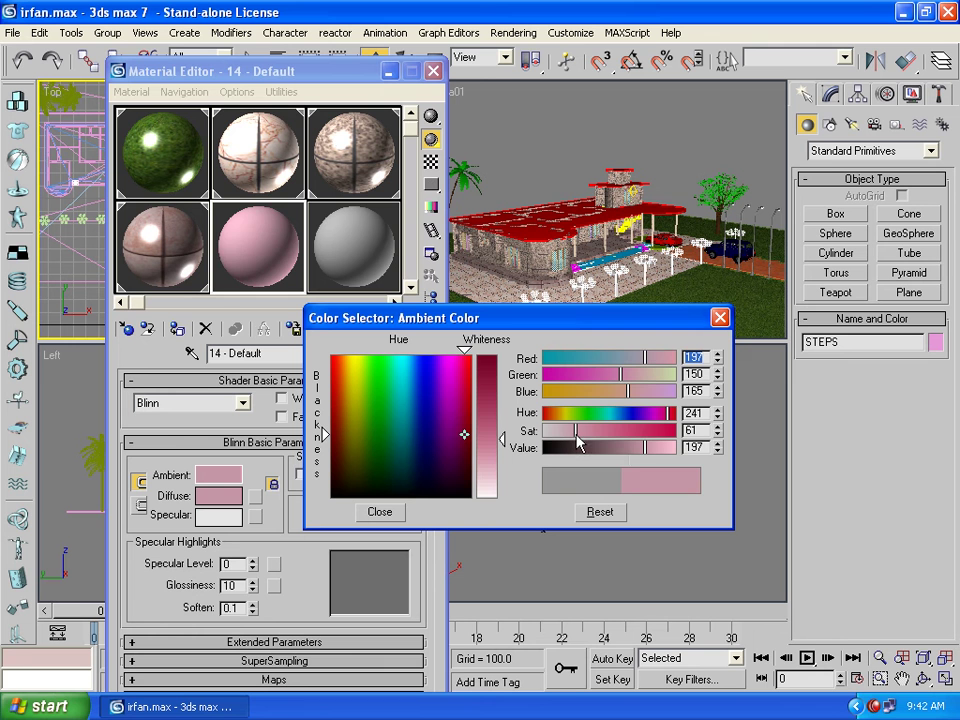
mouse_move(574, 437)
mouse_down()
mouse_move(655, 441)
mouse_move(567, 437)
mouse_up()
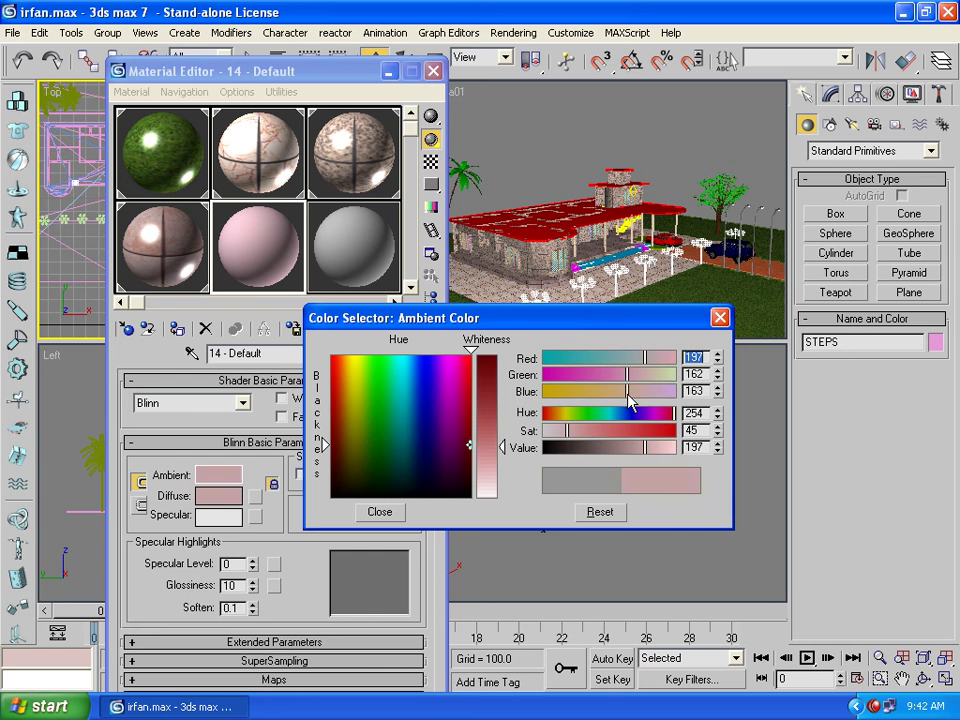
drag(634, 391, 594, 392)
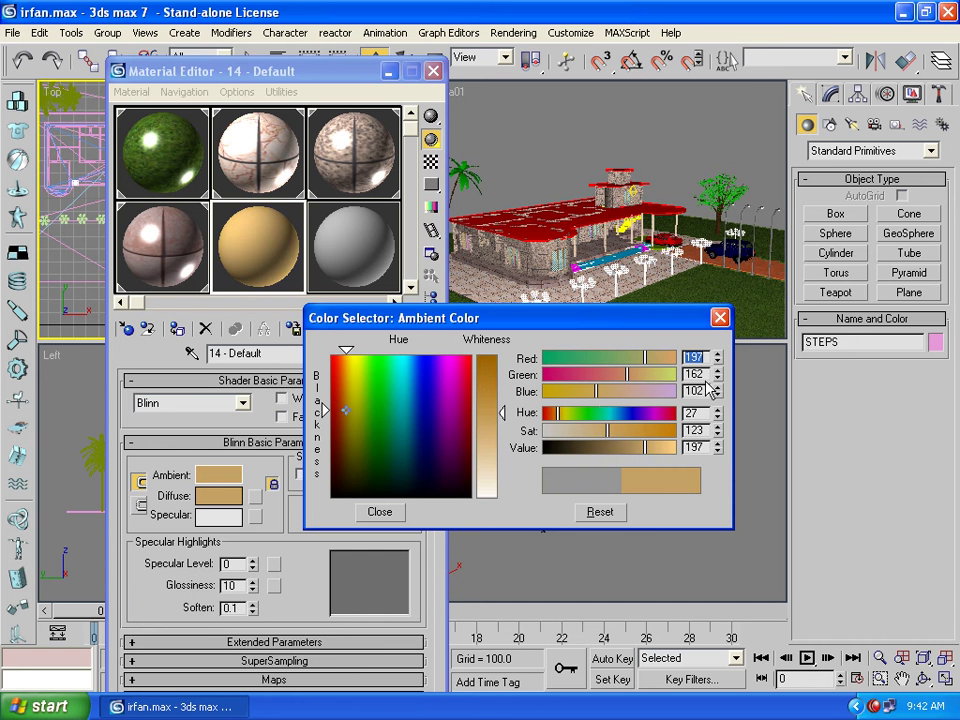
click(380, 513)
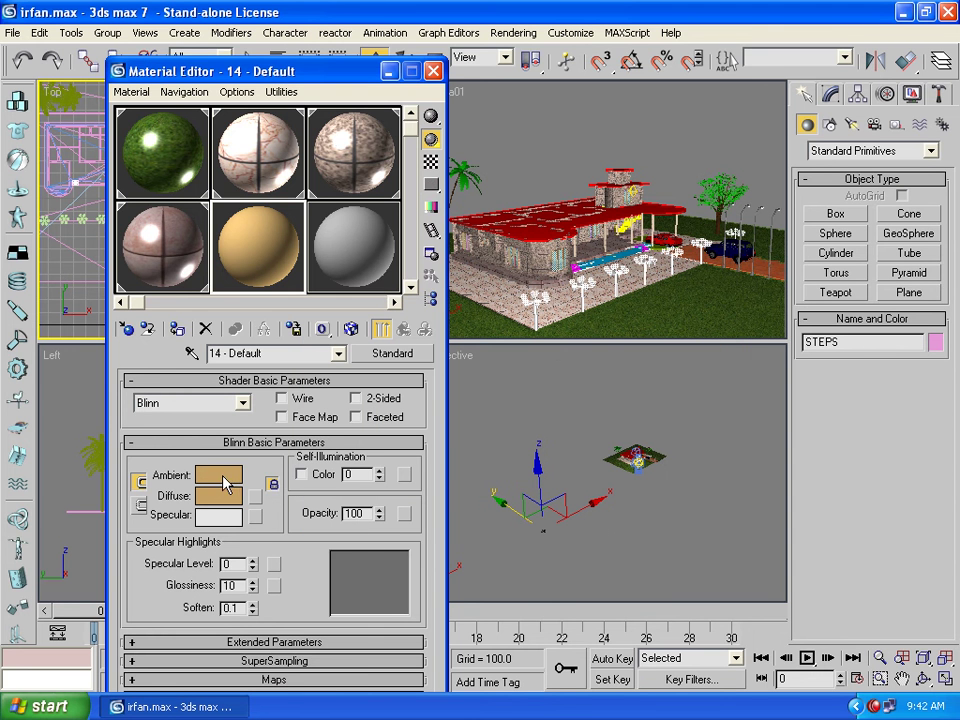
drag(220, 488, 220, 520)
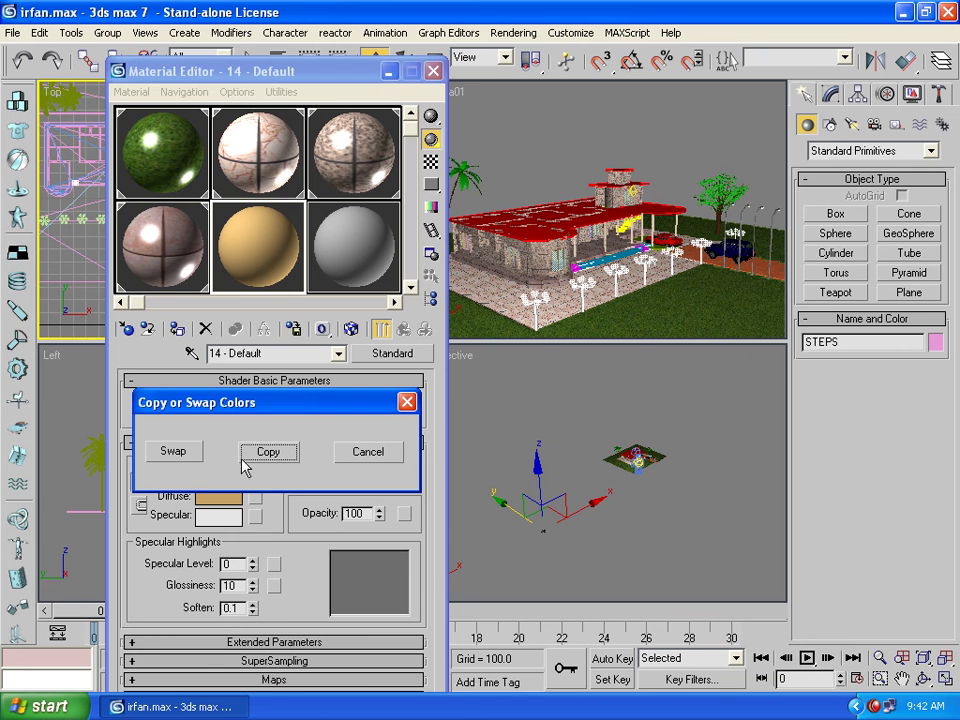
Copy the tan colour to specular, enable 2-Sided, and set Specular Level 200 and Glossiness 40
click(268, 453)
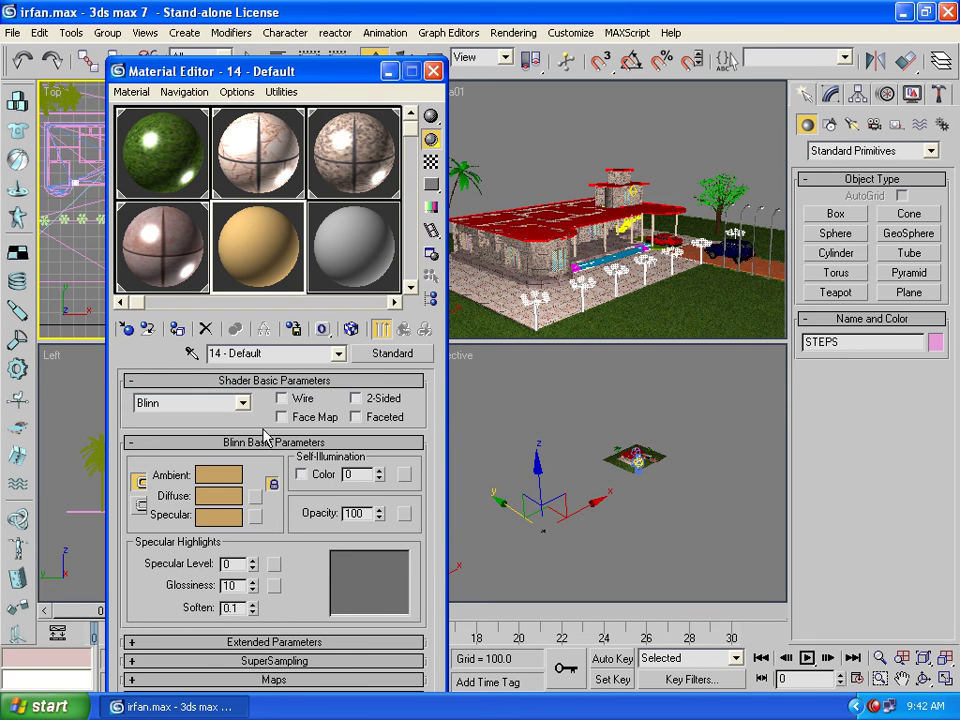
click(356, 417)
click(356, 398)
click(356, 417)
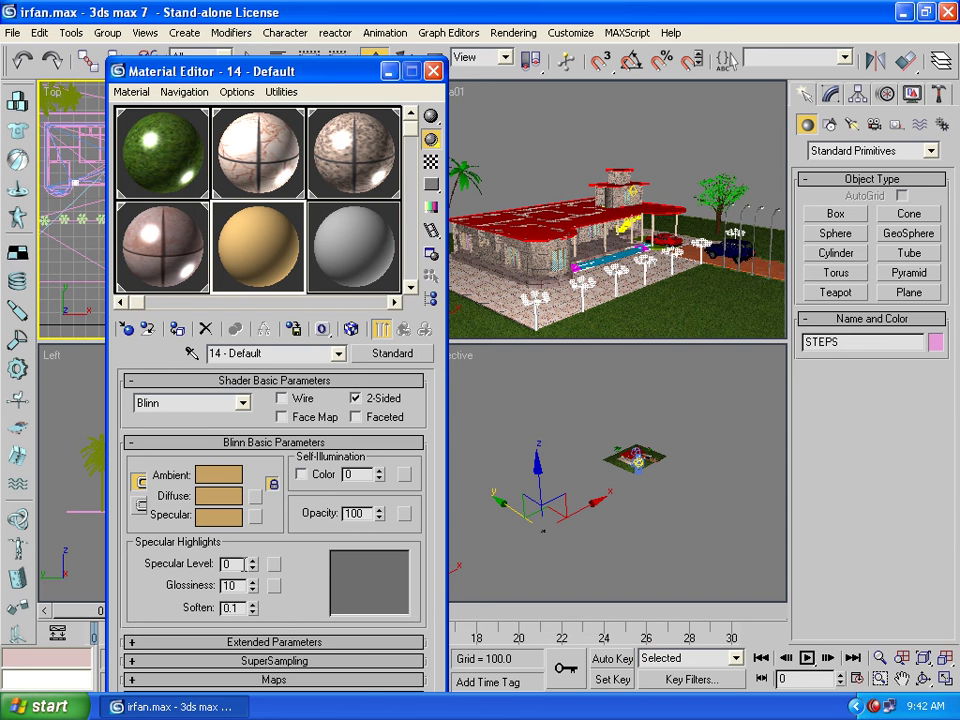
double_click(230, 563)
text(20)
text(0)
double_click(236, 585)
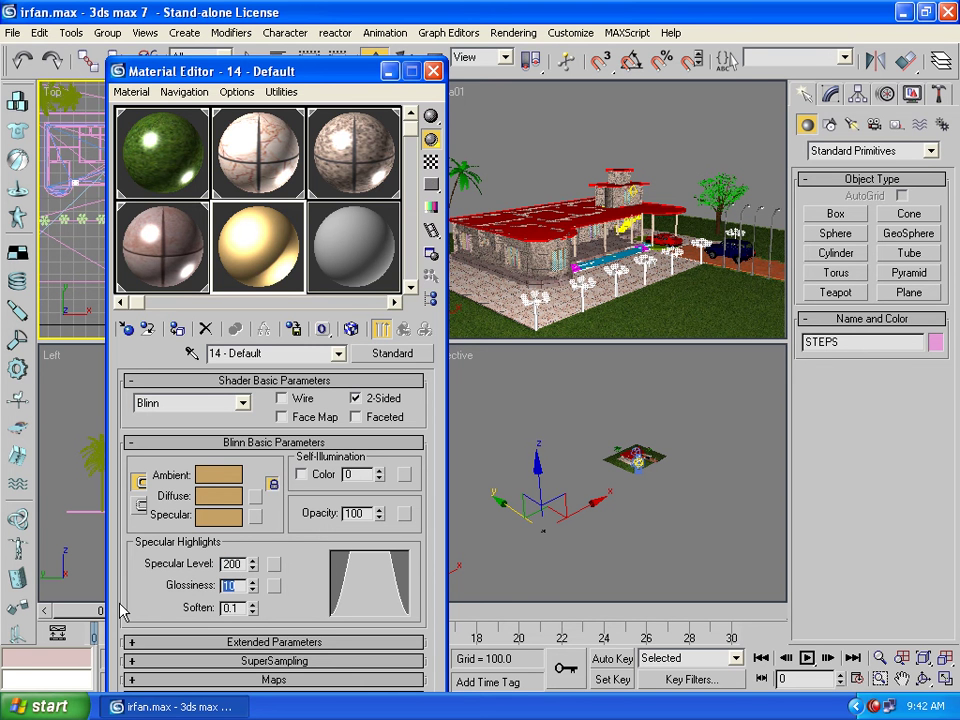
text(40)
Add a UVW Mapping modifier to STEPS and change its projection type
click(830, 94)
click(842, 148)
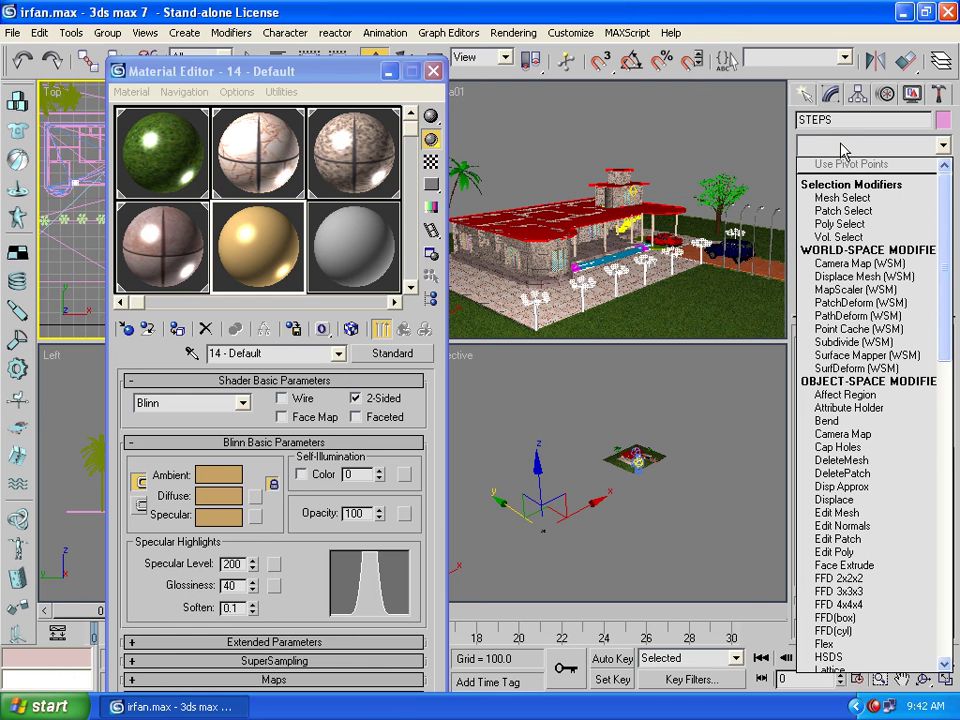
scroll(840, 150, down, 17)
scroll(840, 300, down, 2)
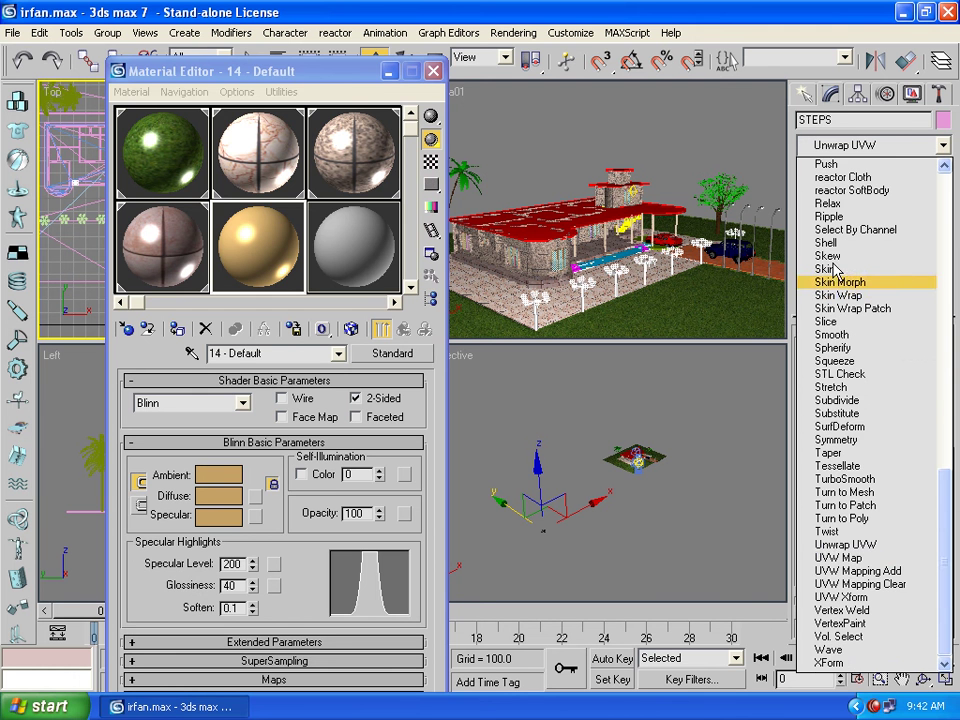
click(852, 558)
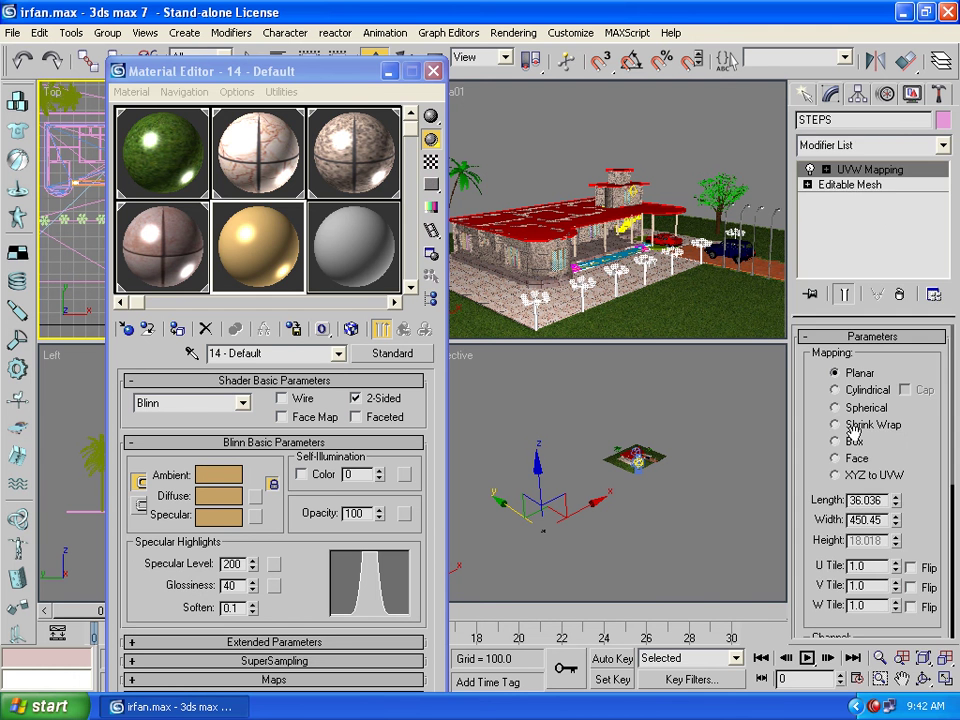
click(842, 460)
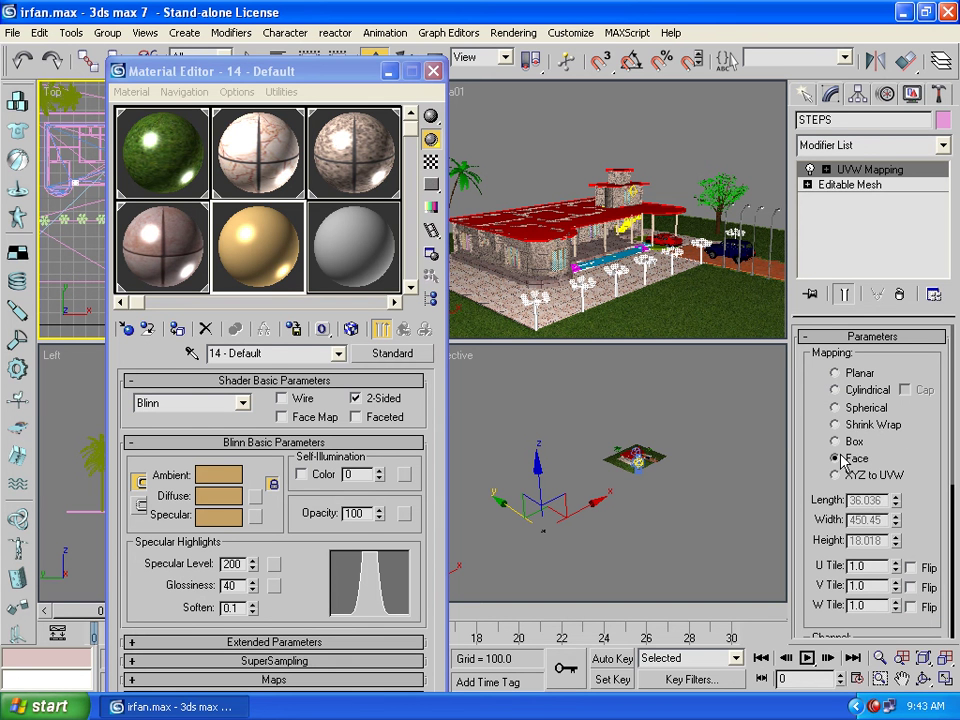
Assign the tan material to STEPS, renaming the conflicting material to kkkk
click(175, 331)
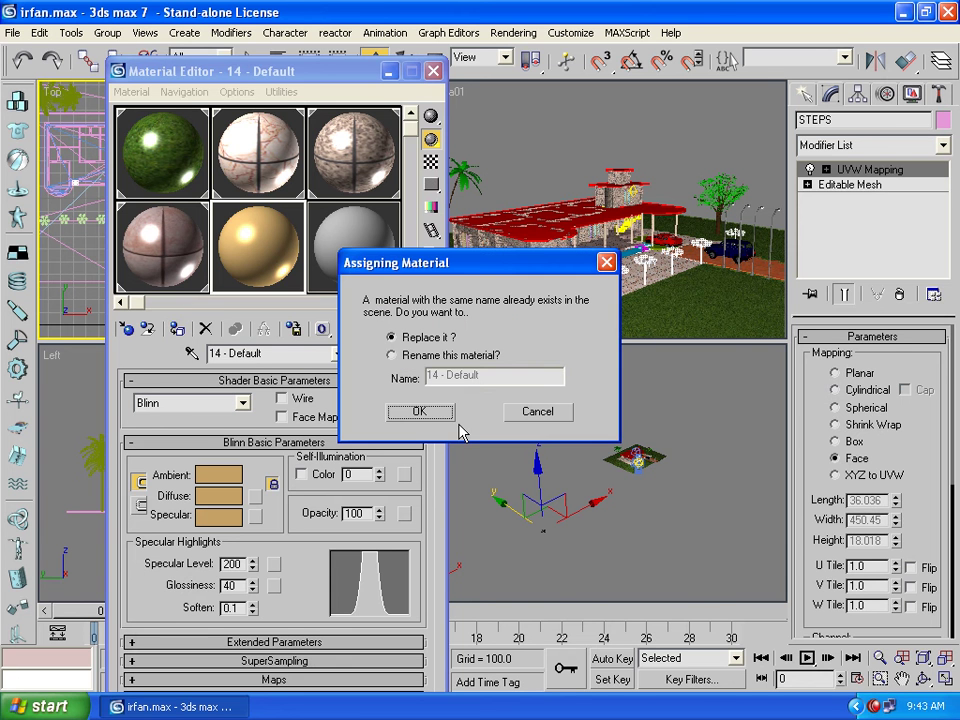
click(392, 355)
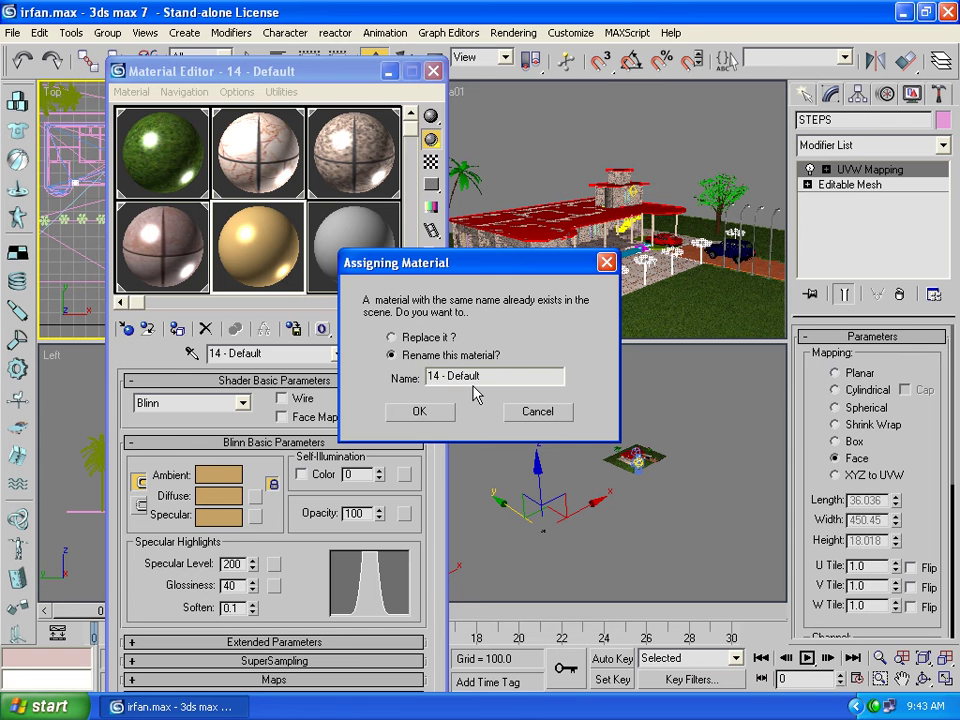
drag(497, 377, 366, 376)
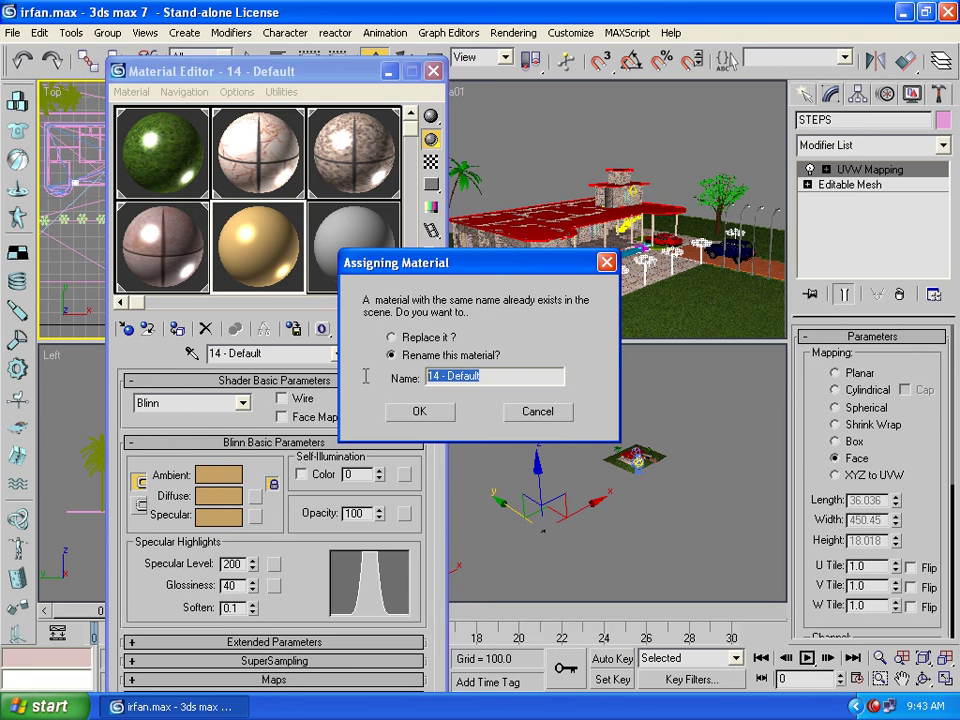
text(kkkk)
click(420, 418)
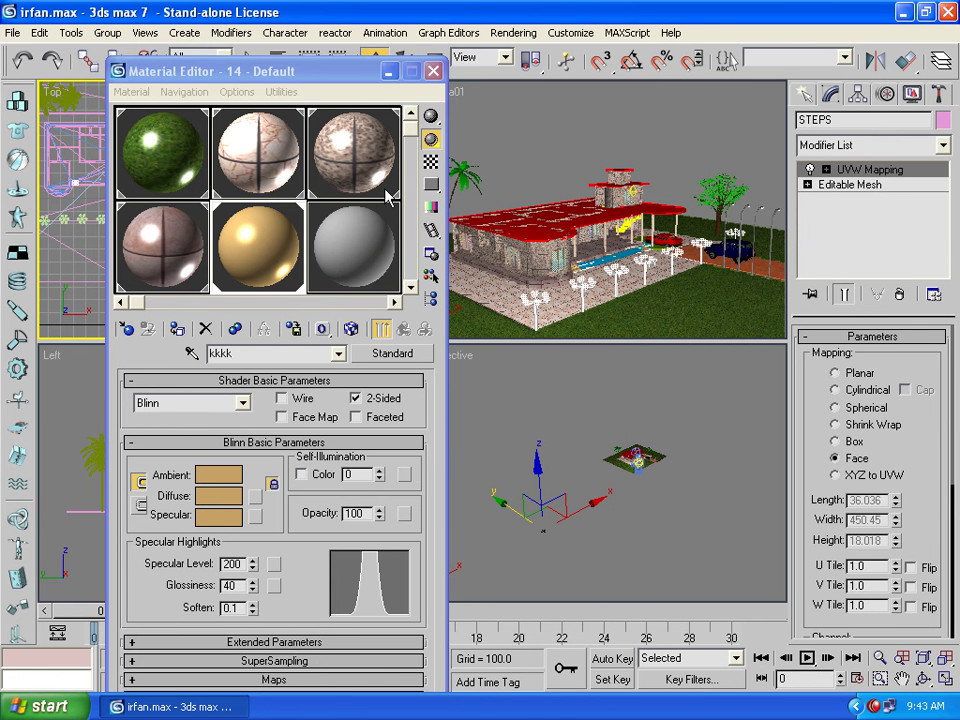
key(shift+q)
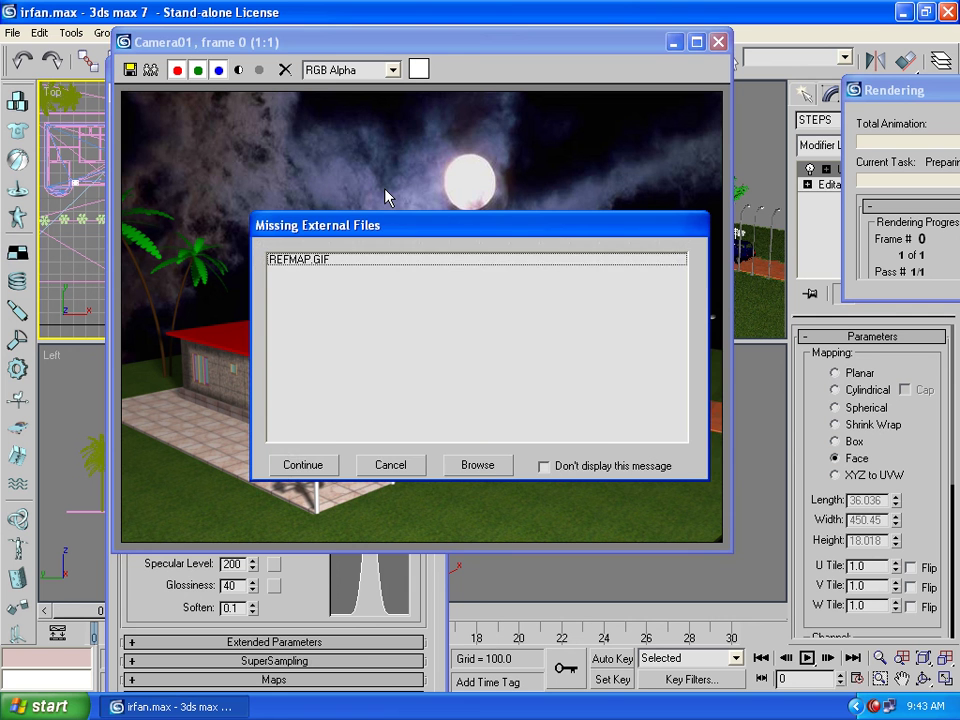
click(326, 474)
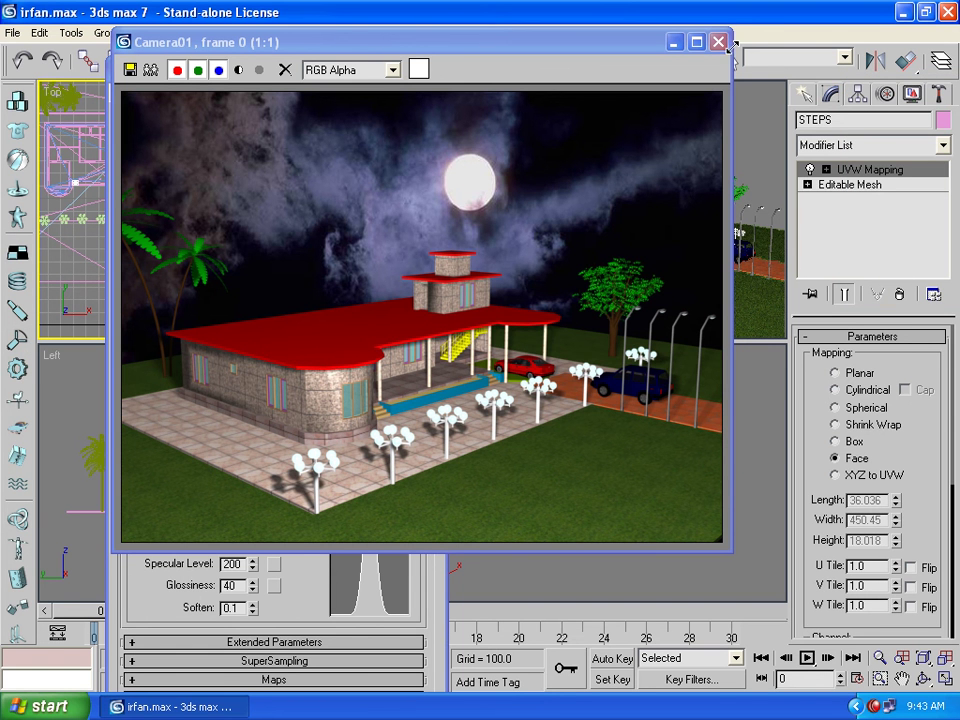
click(718, 42)
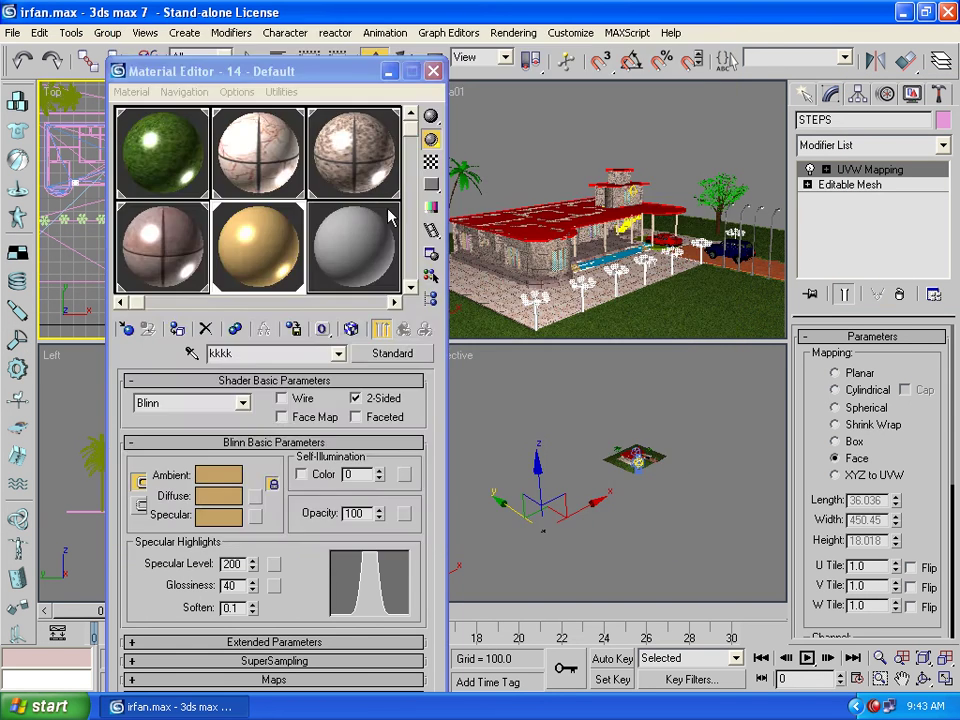
Close the Material Editor, dolly Camera01 closer to the house, and render the new view
click(431, 64)
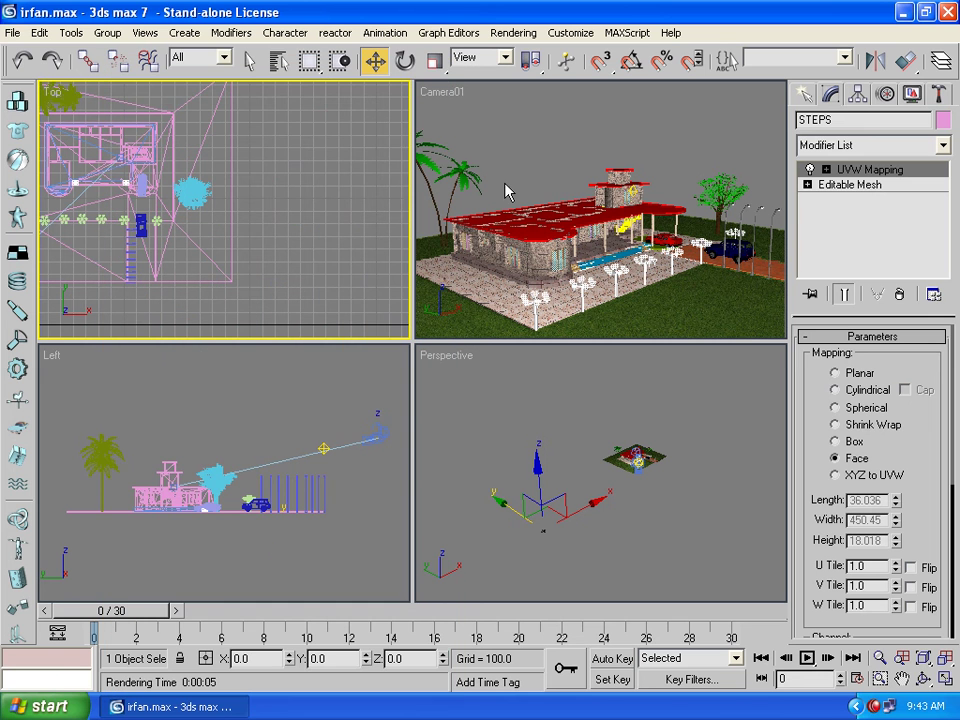
click(879, 658)
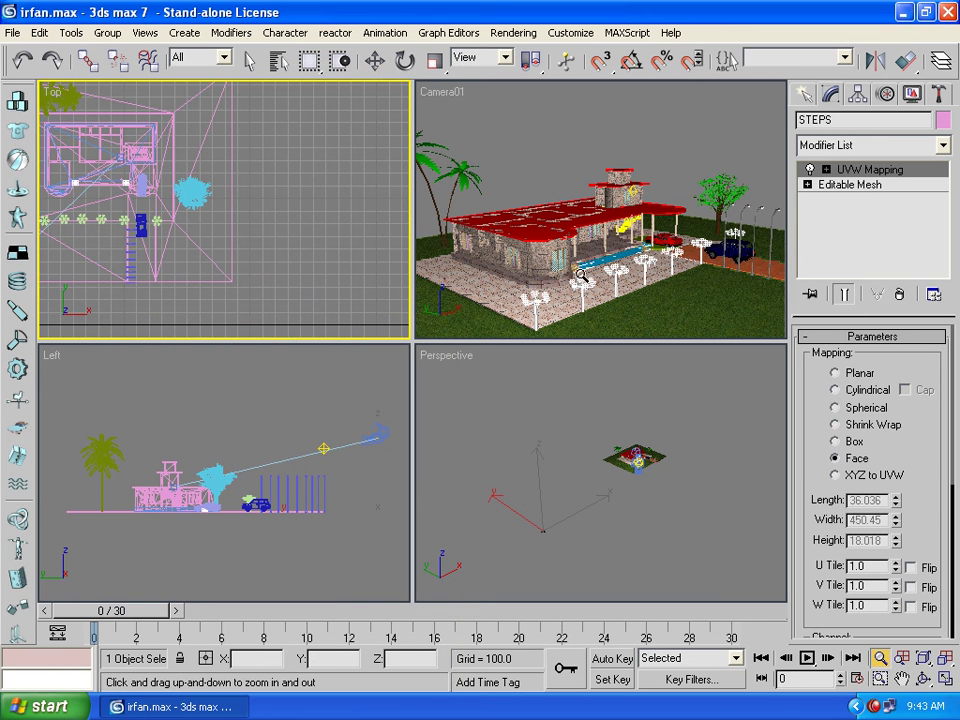
mouse_move(575, 270)
mouse_down()
mouse_move(575, 230)
mouse_move(569, 296)
mouse_move(555, 270)
mouse_up()
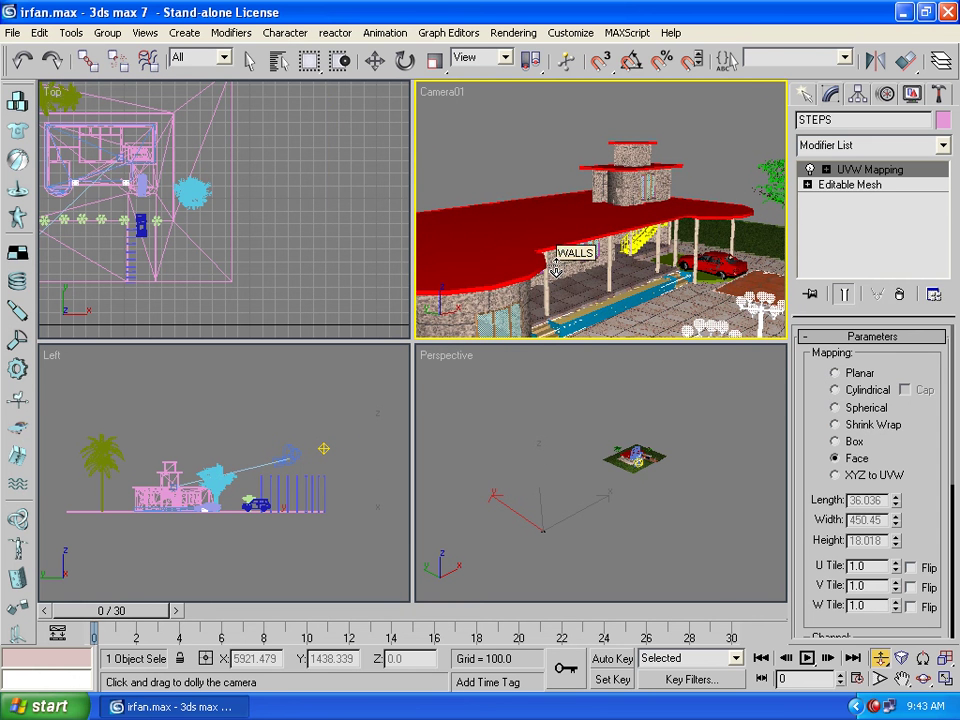
key(shift+q)
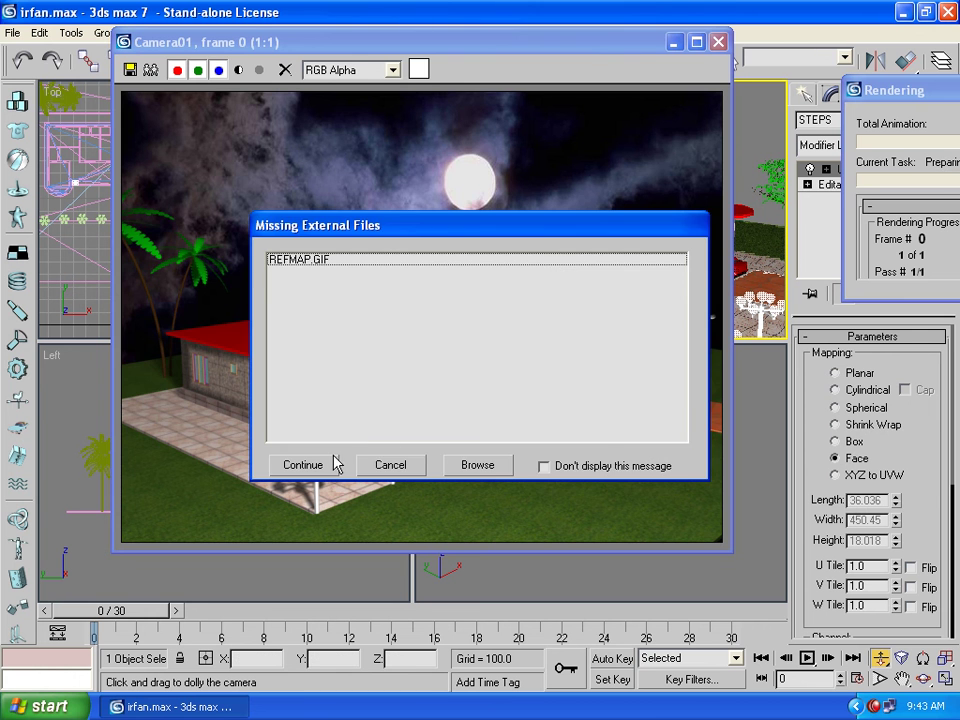
click(330, 464)
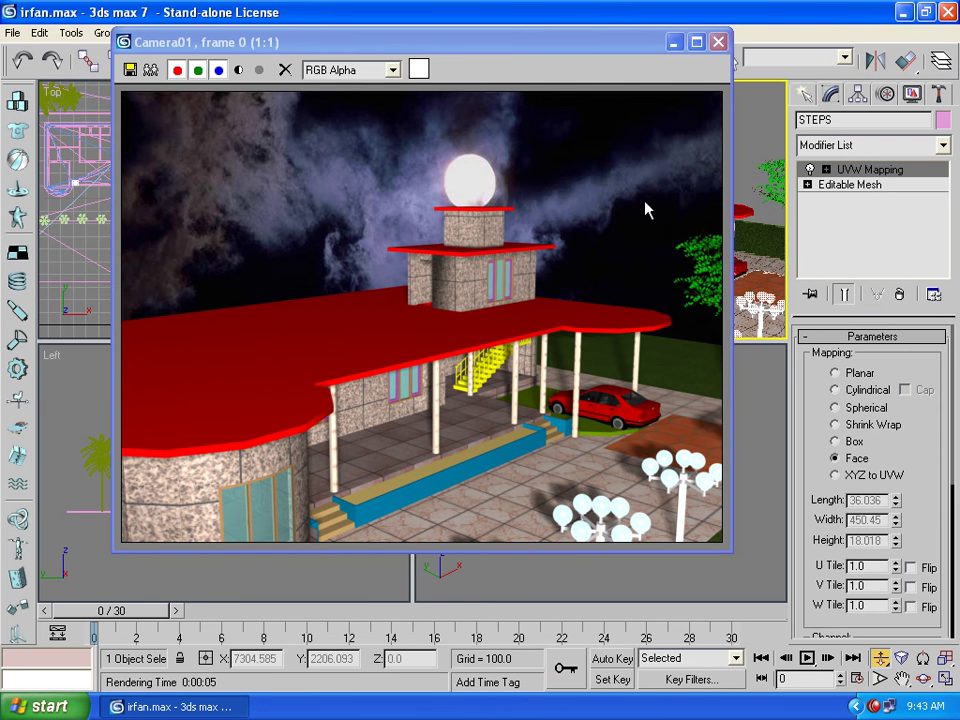
click(718, 42)
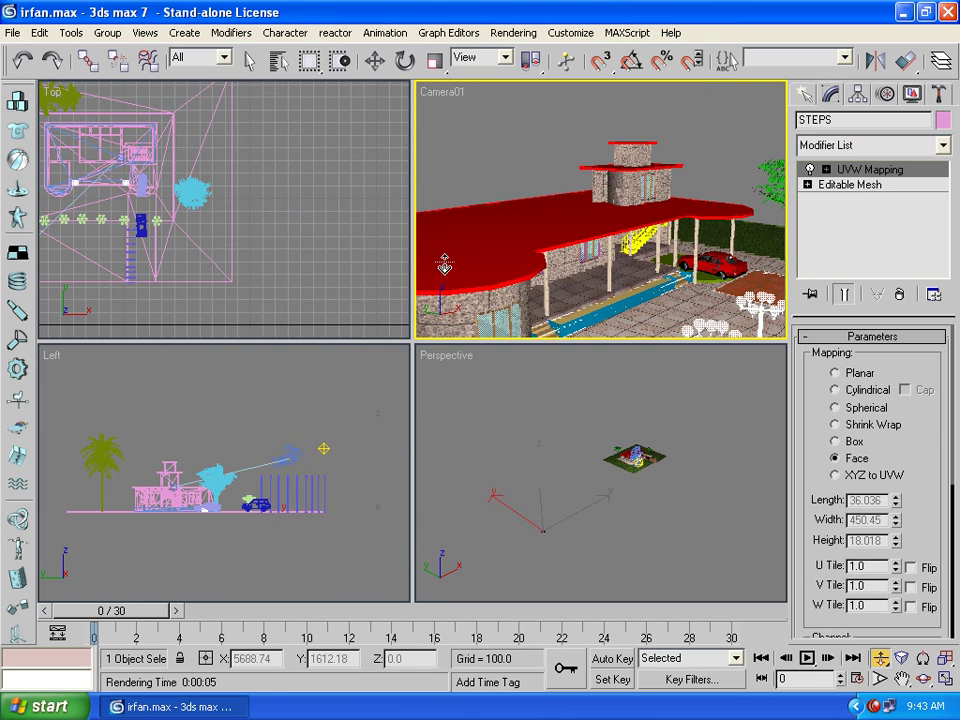
Pick FLOOR BOX from the Select by Name object list
click(279, 61)
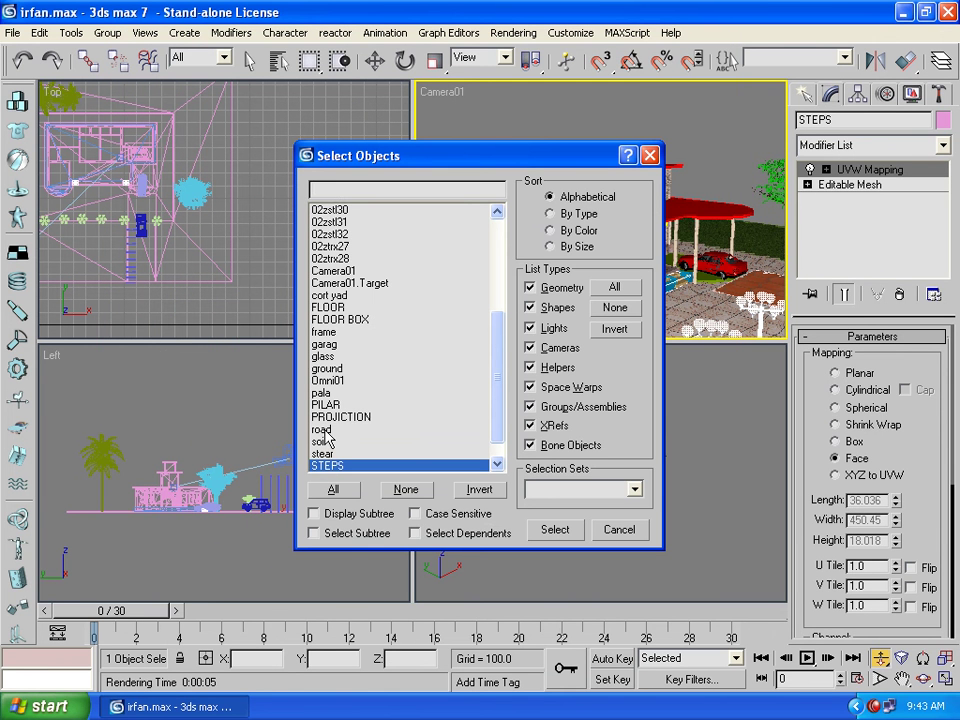
click(345, 357)
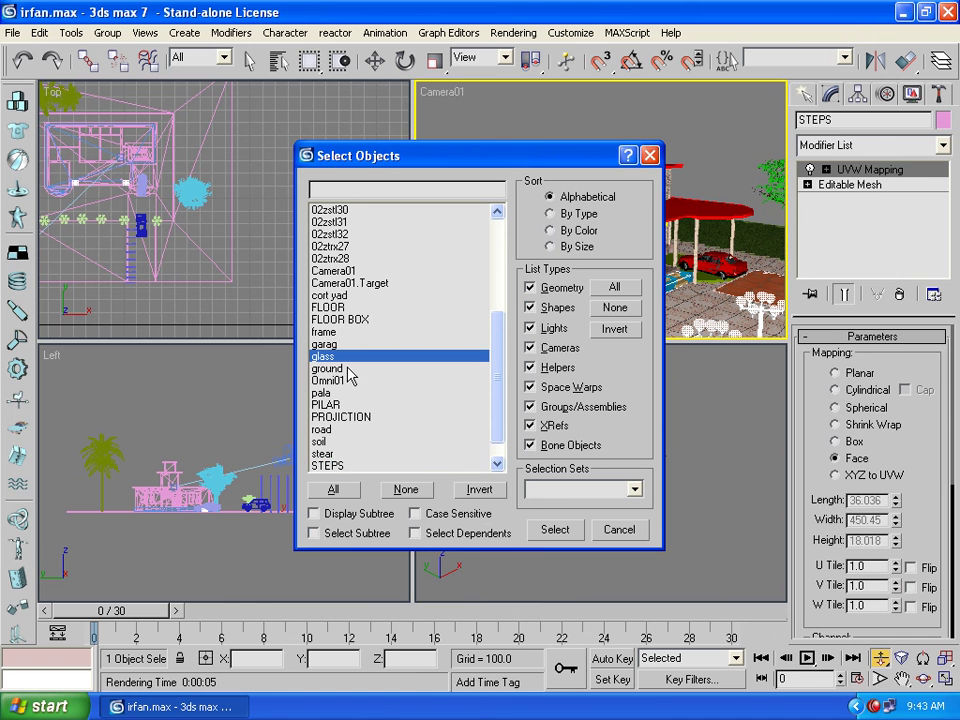
scroll(358, 378, down, 1)
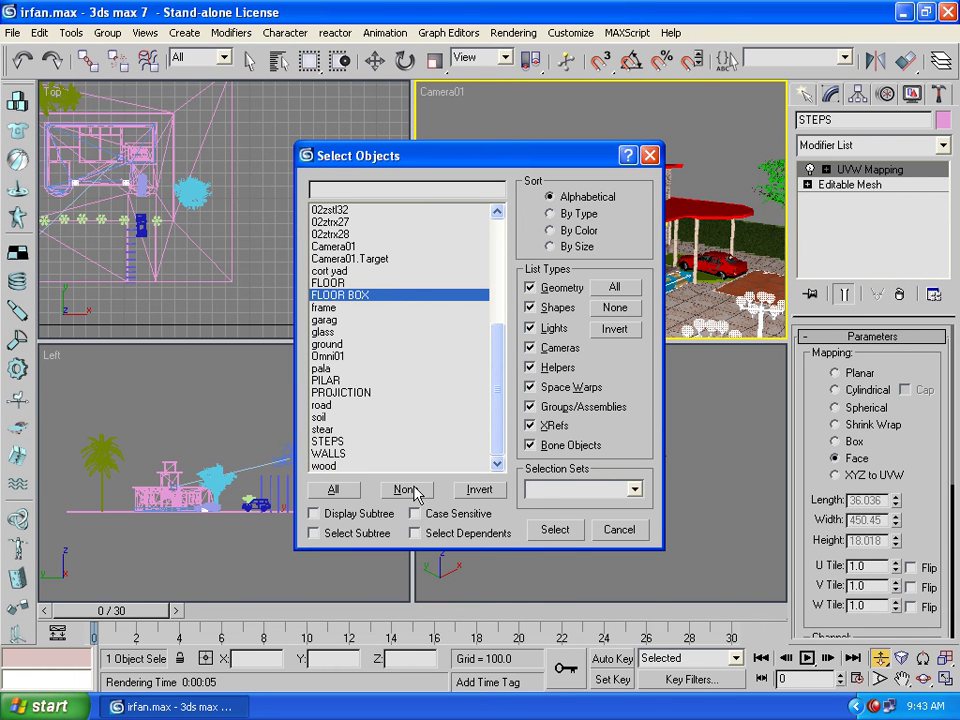
click(566, 536)
click(556, 531)
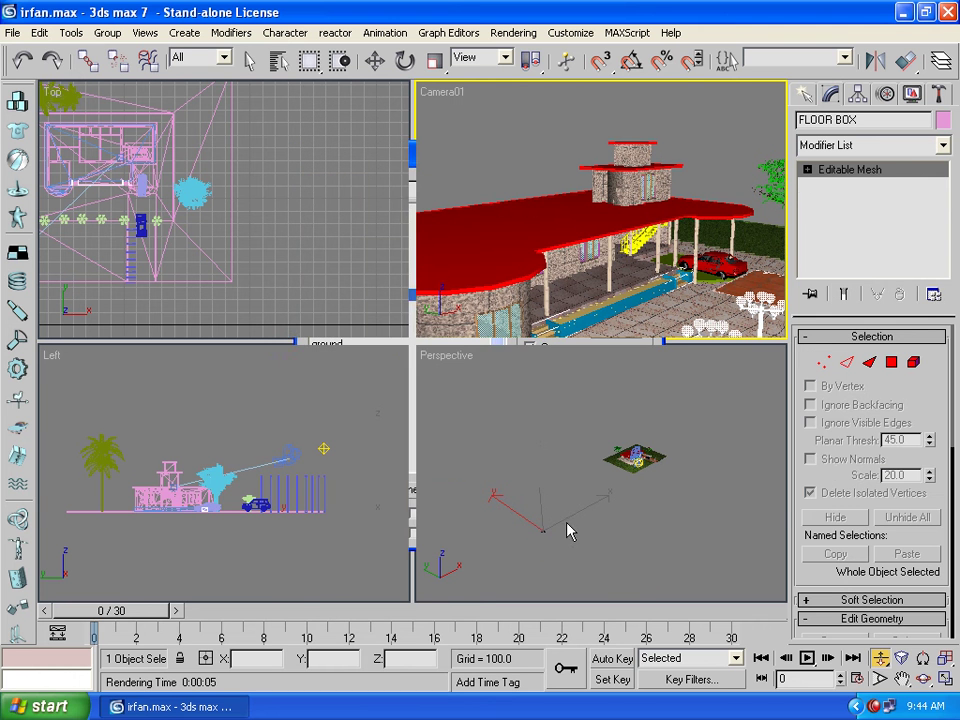
Make the sixth-slot material 15 - Default 2-Sided, Specular Level 200, Glossiness 40
key(m)
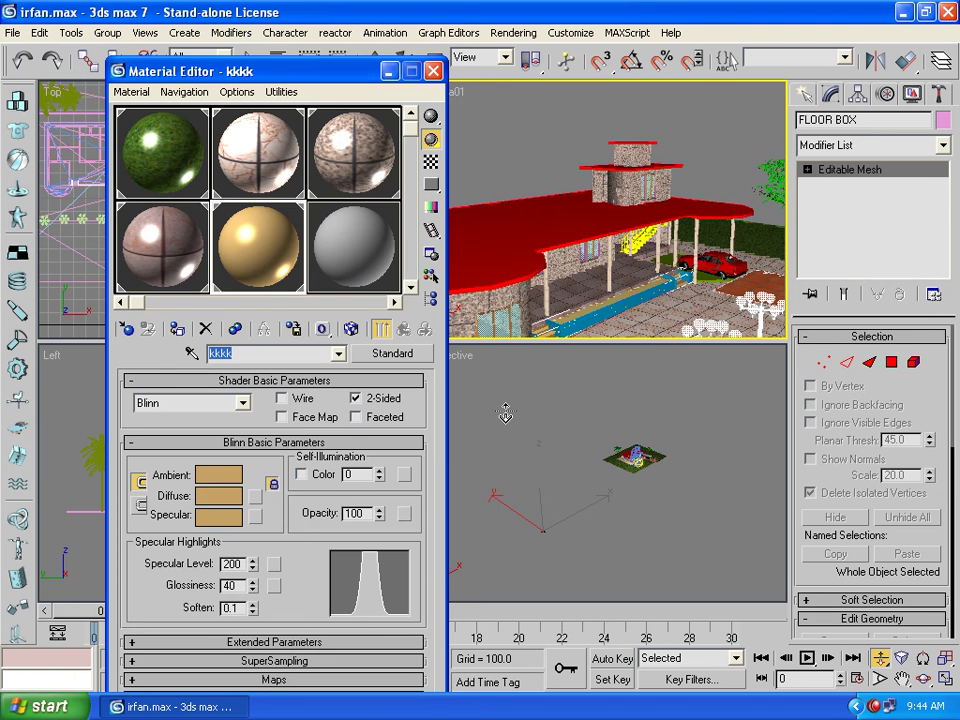
click(345, 265)
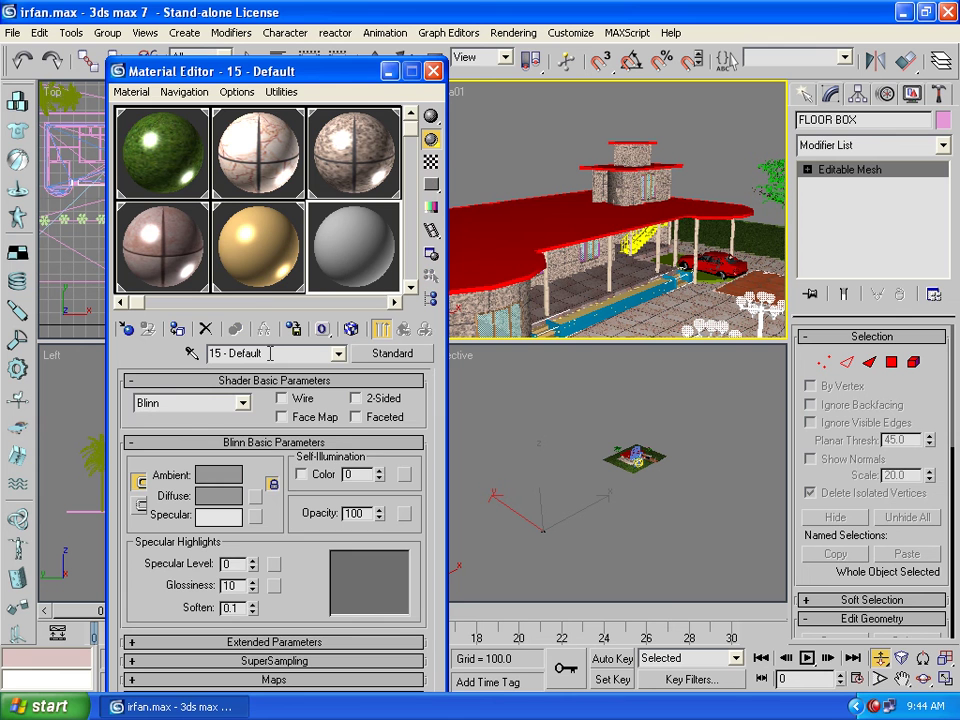
click(370, 400)
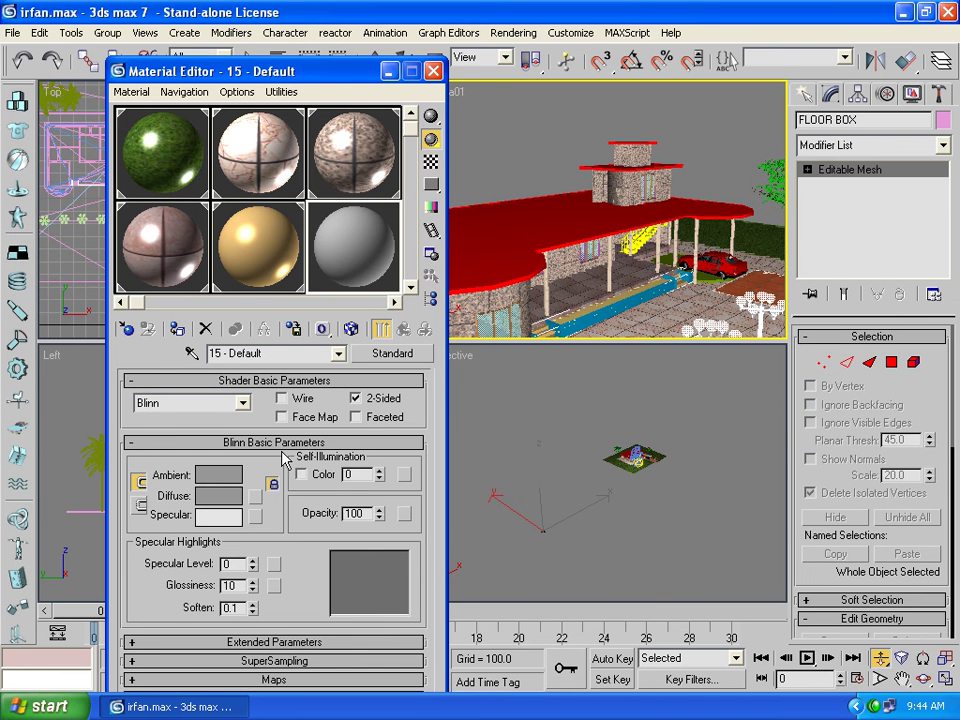
click(228, 564)
text(200)
key(Tab)
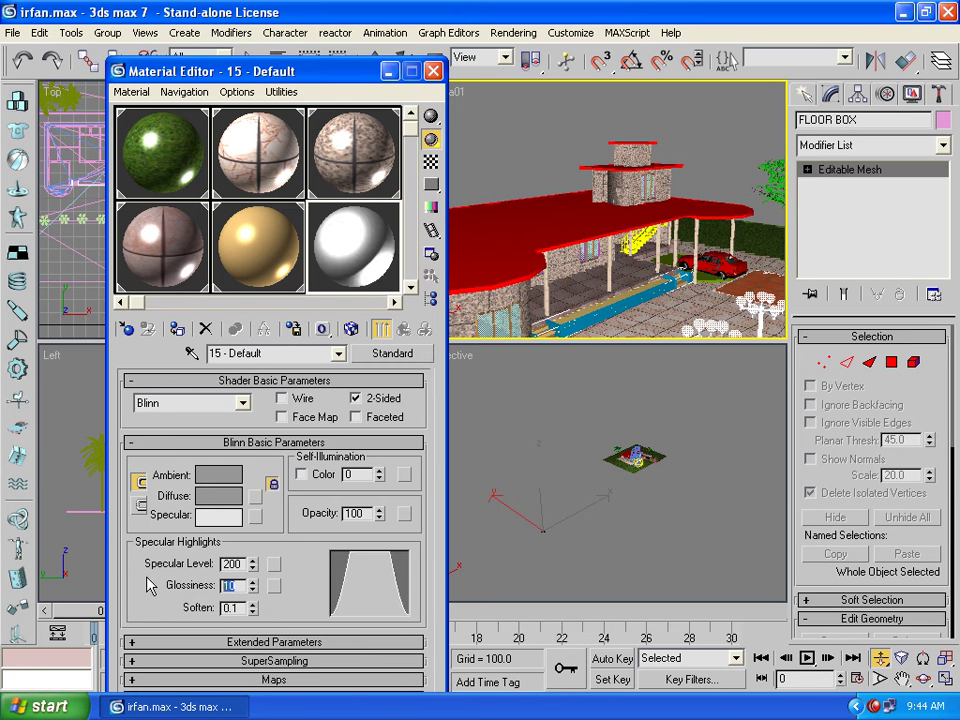
text(40)
Add a Bitmap diffuse map and browse to E:\irfan\Marbles\dae irfan\Textures
click(225, 679)
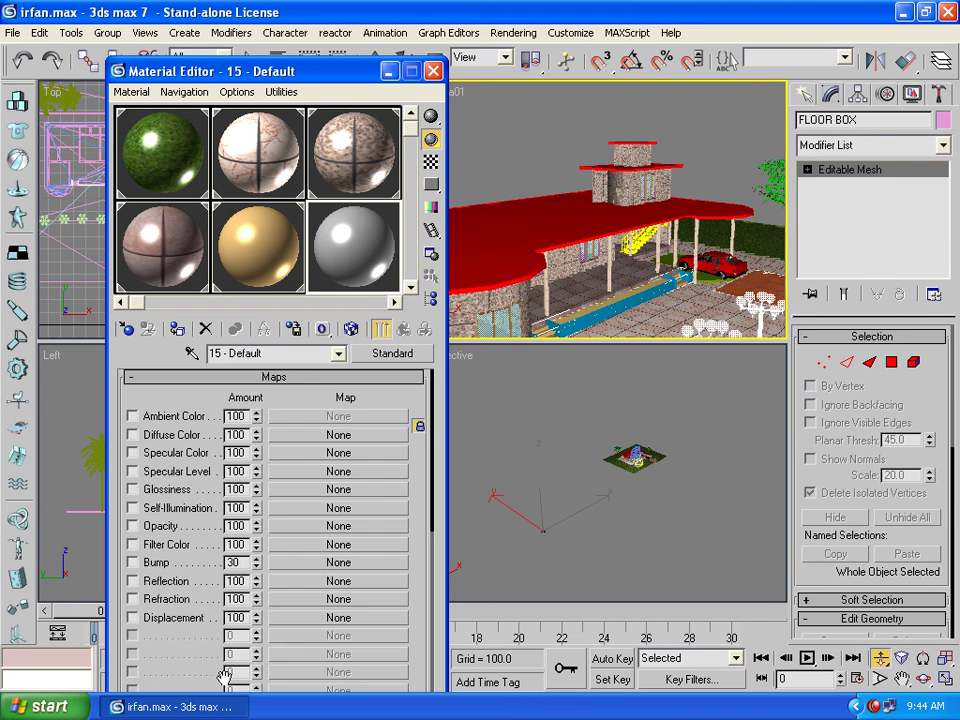
click(338, 436)
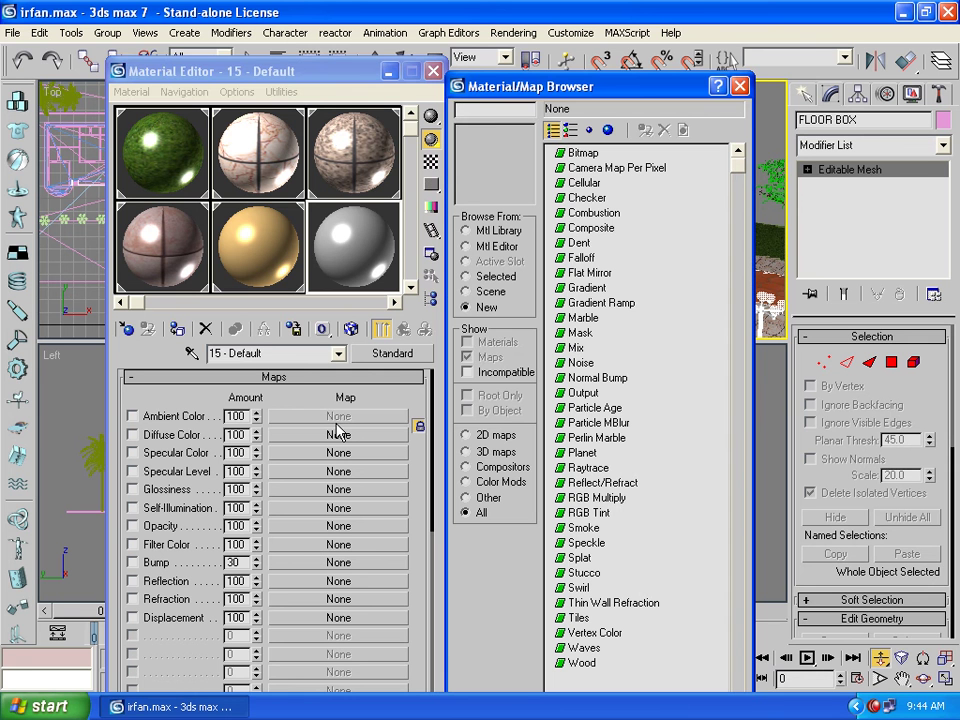
double_click(578, 155)
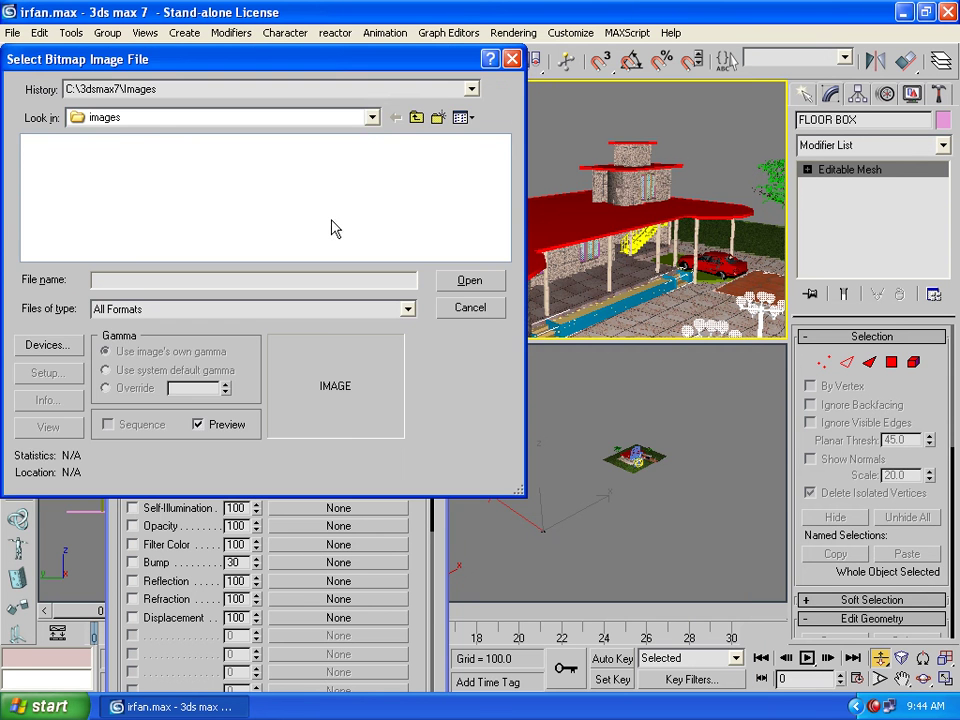
click(160, 118)
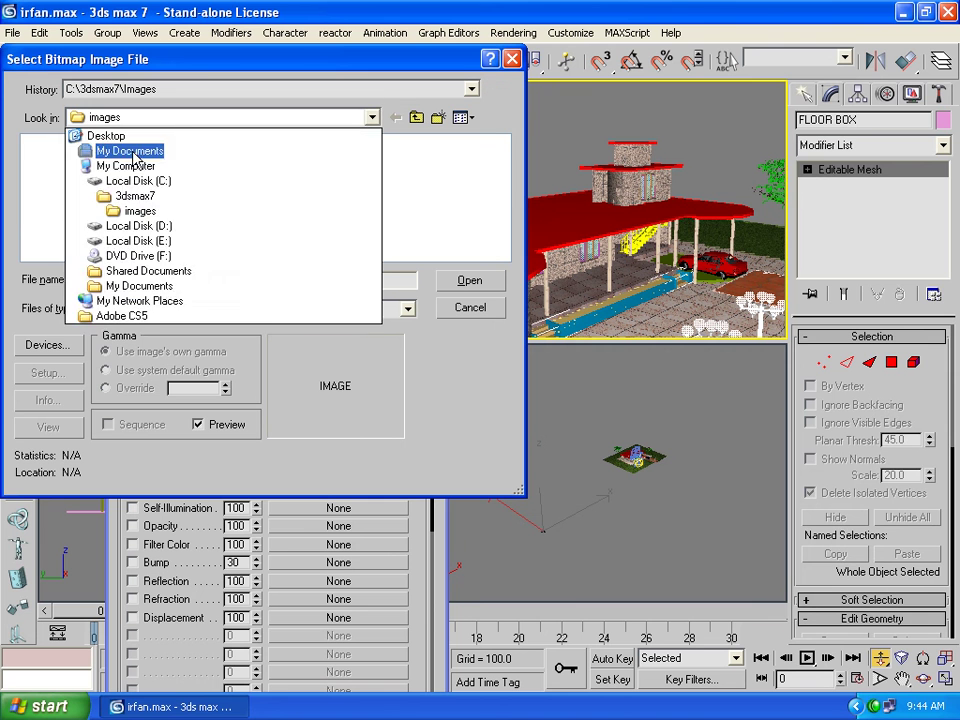
click(140, 241)
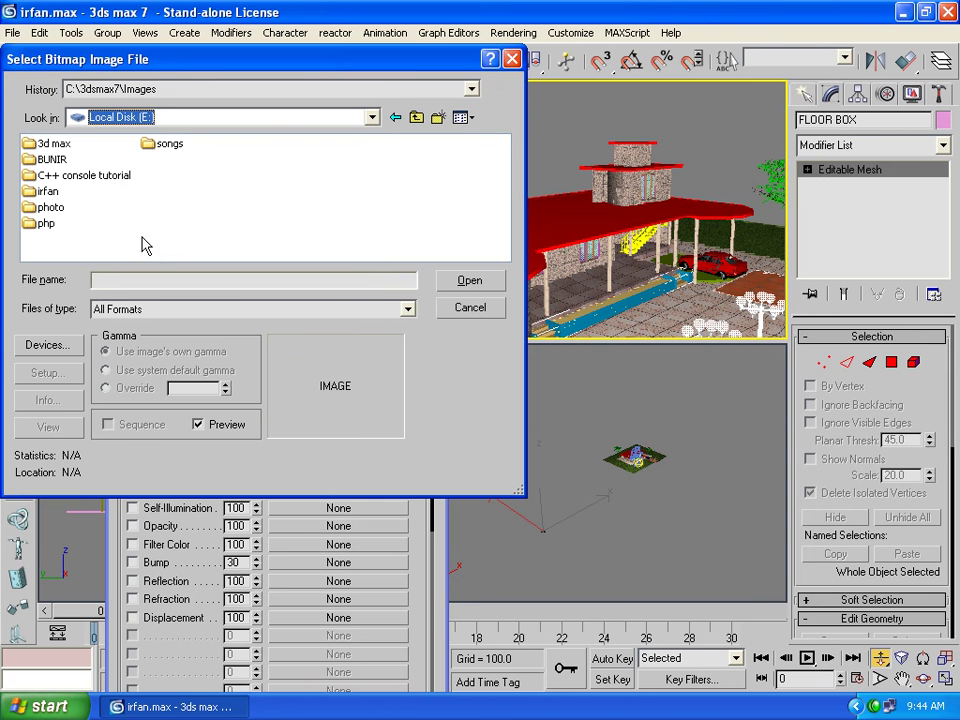
double_click(45, 191)
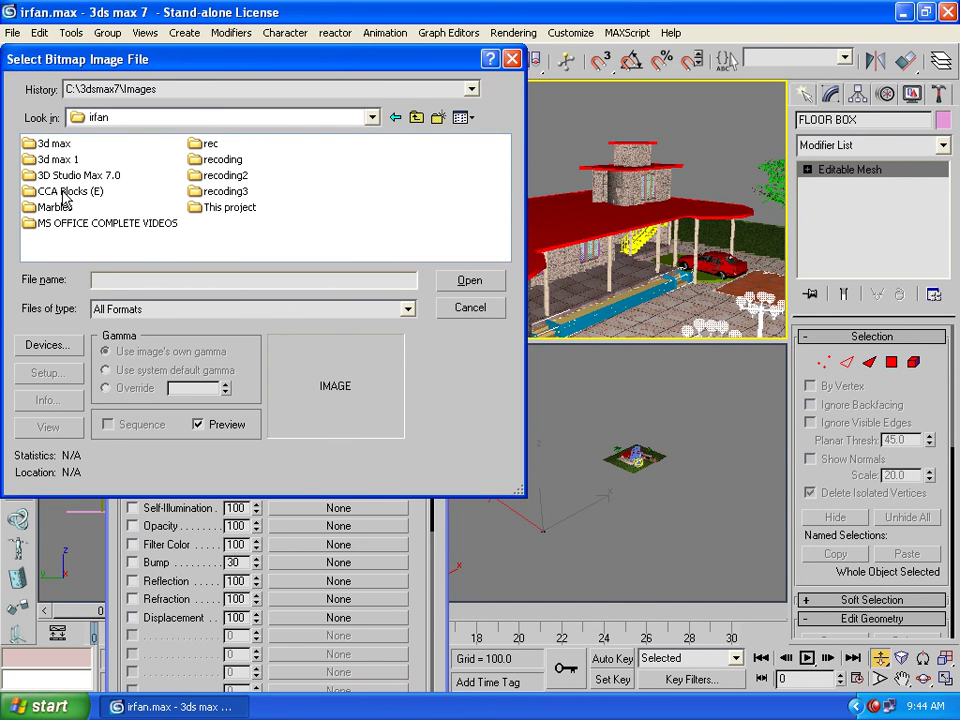
double_click(50, 208)
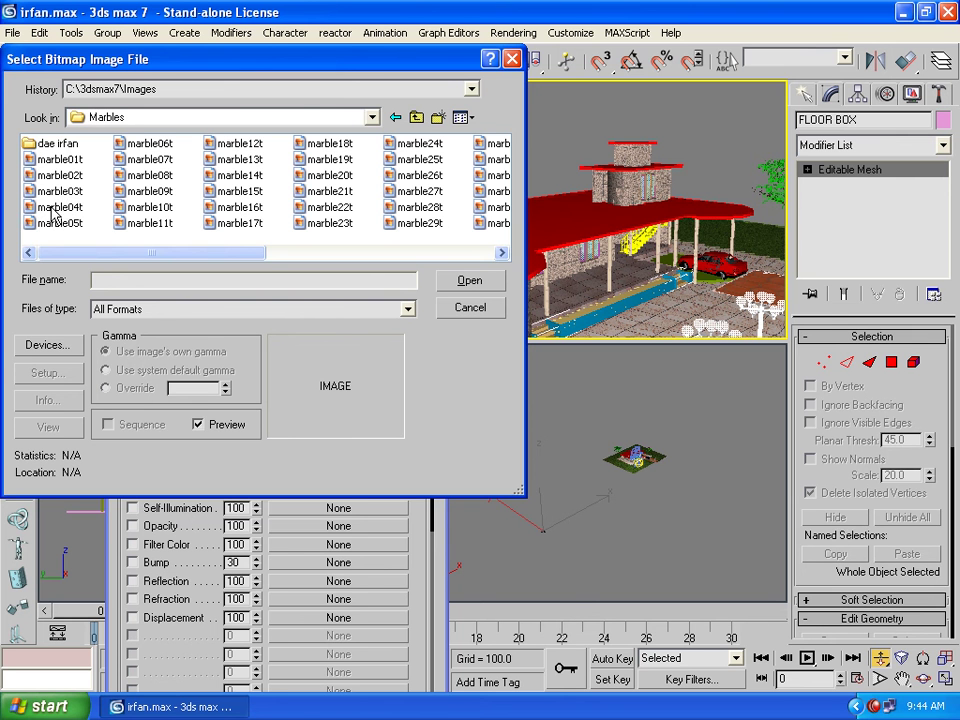
double_click(50, 145)
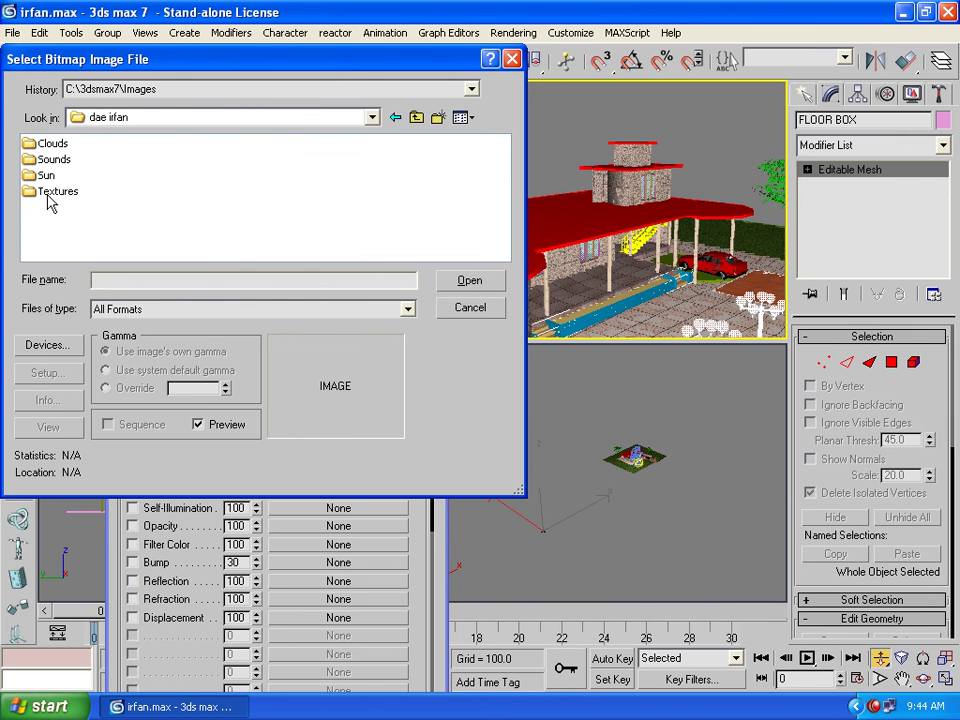
double_click(50, 191)
Compare the D_TILE texture previews and load D_TILE11 as the diffuse bitmap
click(145, 178)
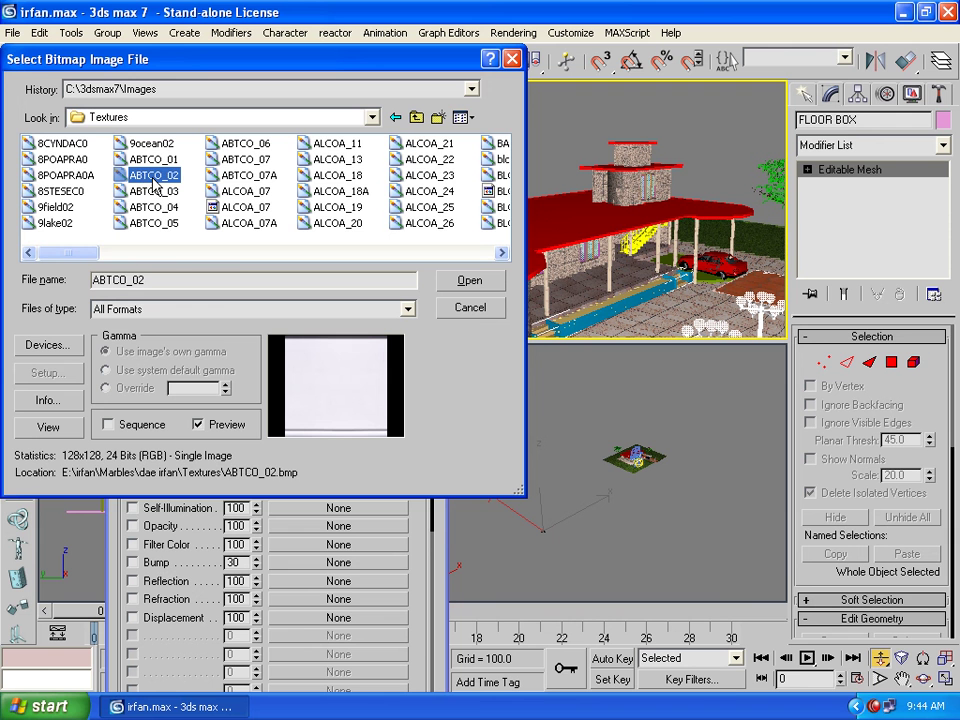
key(d)
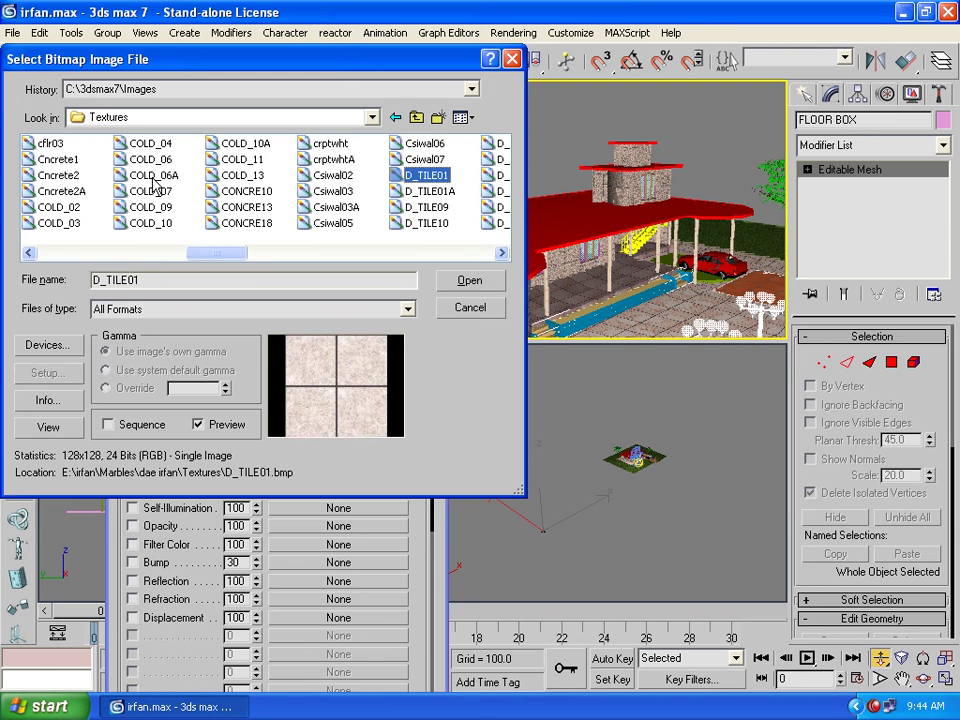
key(Down)
key(Down)
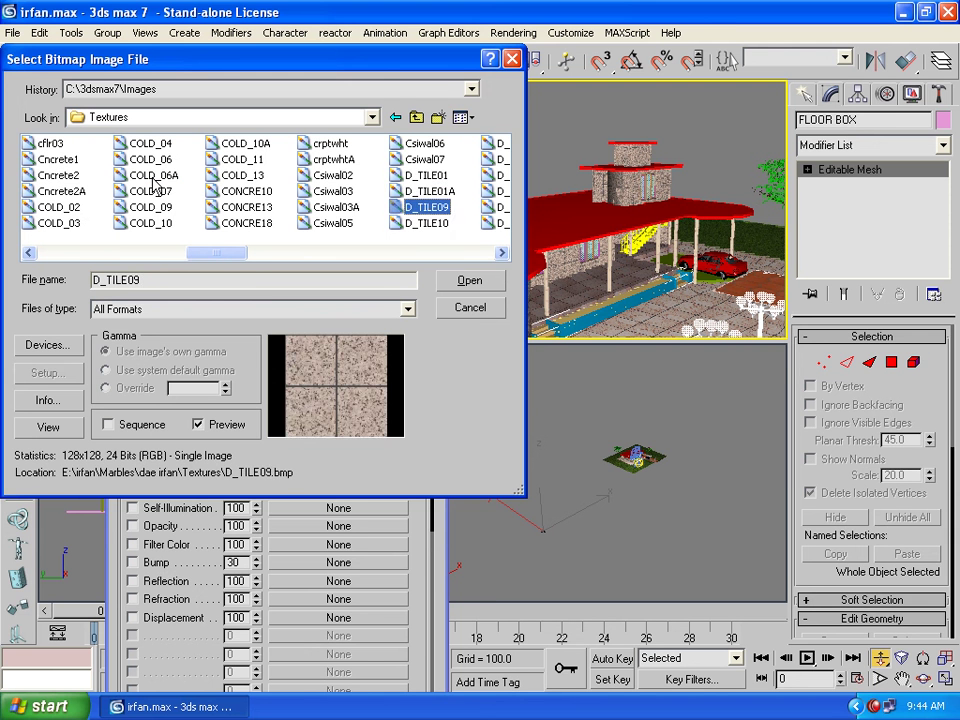
key(Down)
key(Down)
key(Down)
key(Down)
key(Down)
key(Down)
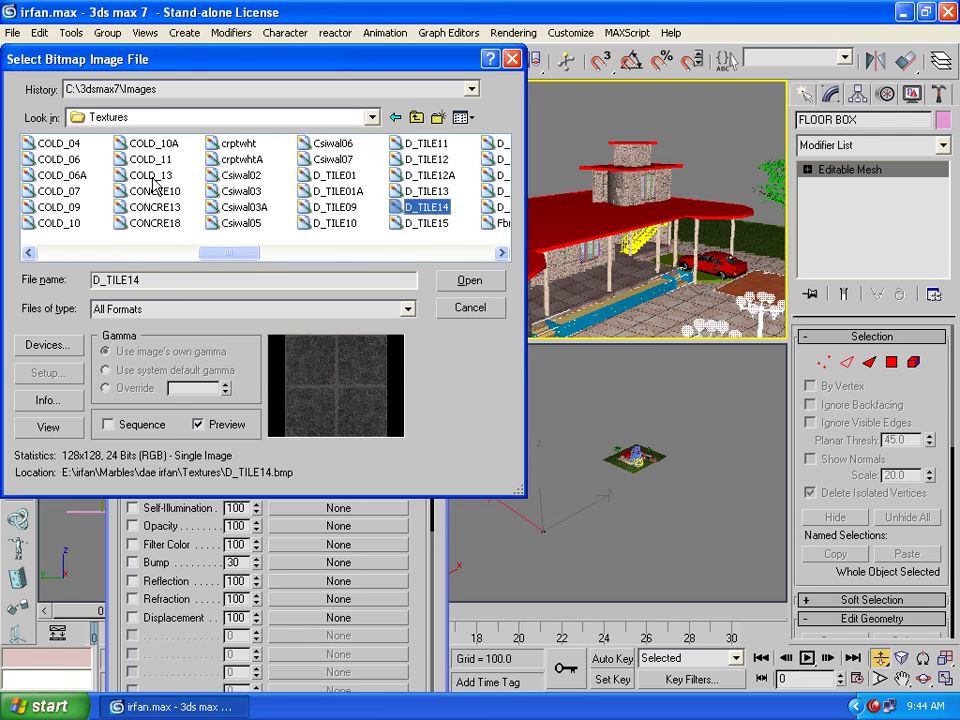
key(Down)
key(Down)
key(Down)
key(Down)
key(Down)
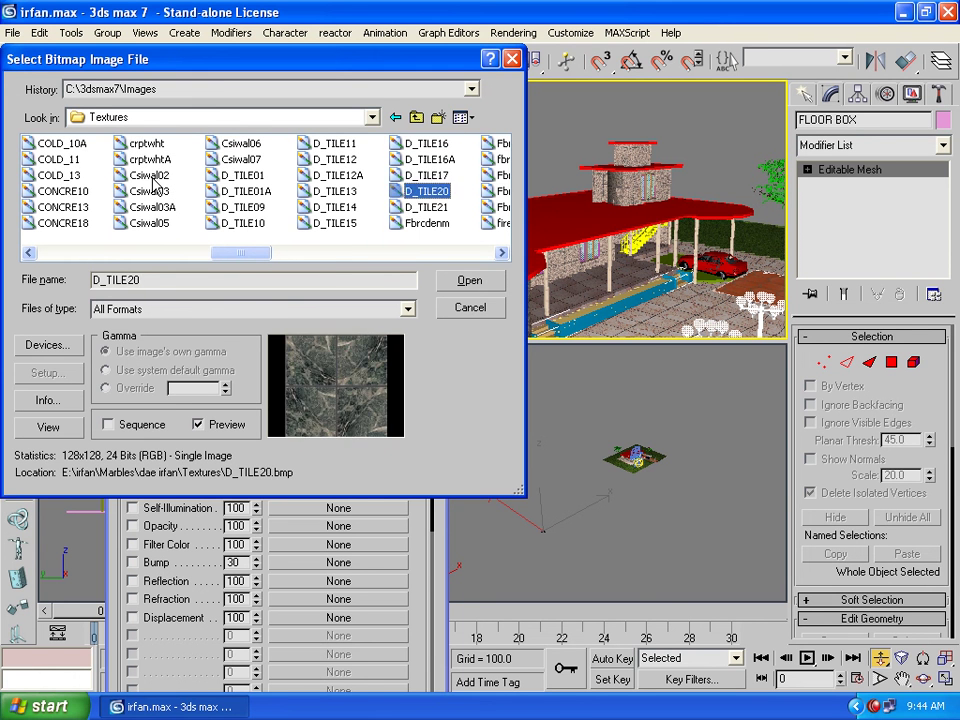
key(Down)
key(Up)
key(Down)
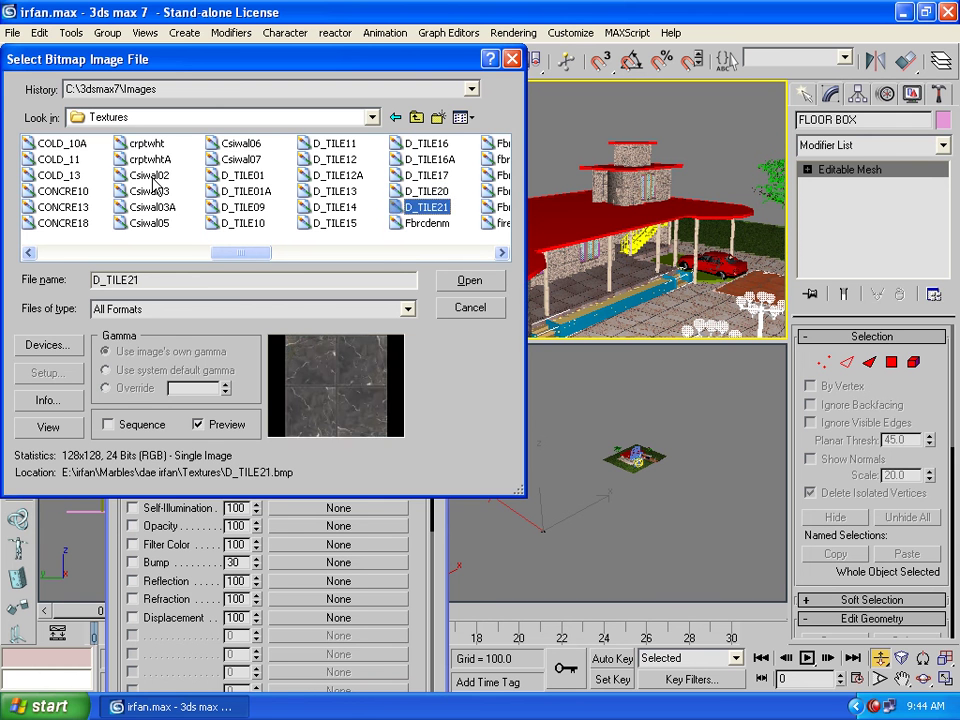
key(Down)
key(Down)
key(Left)
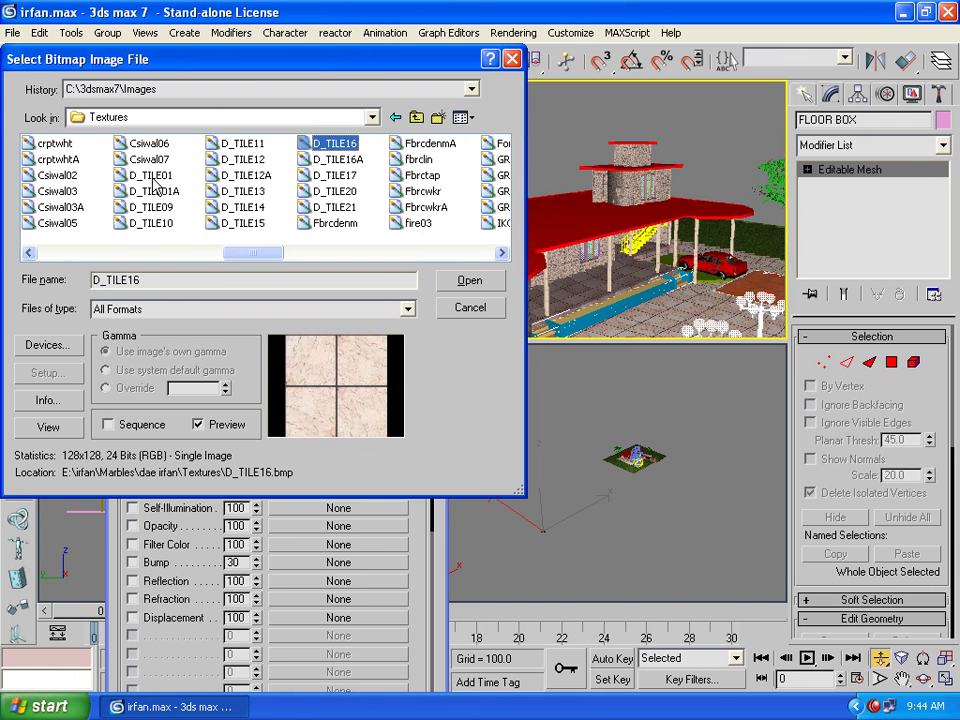
key(Down)
key(Down)
key(Down)
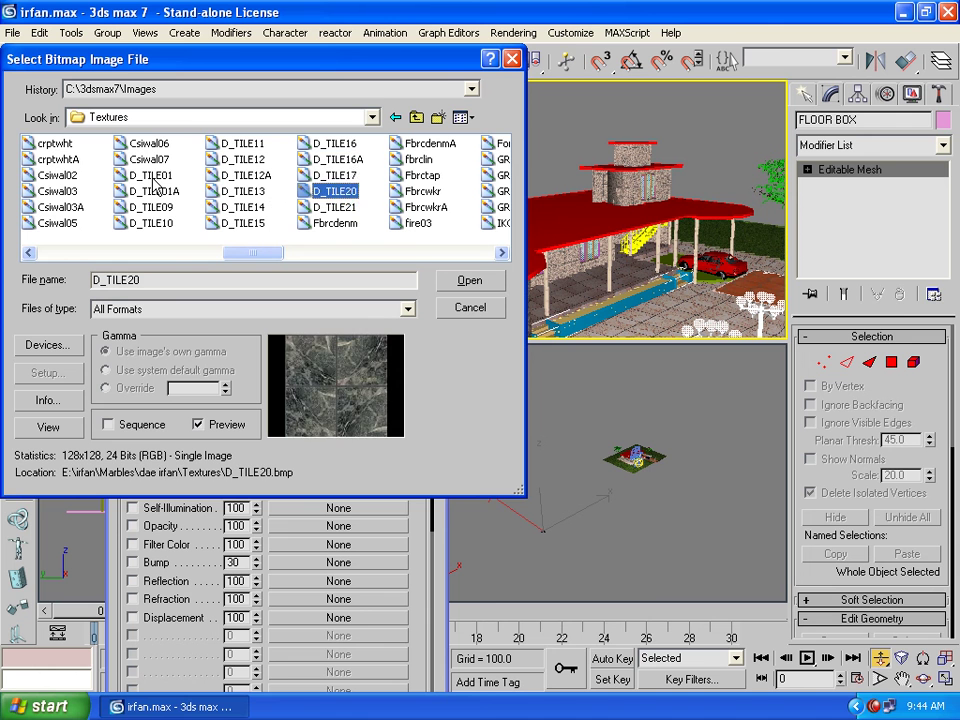
key(Up)
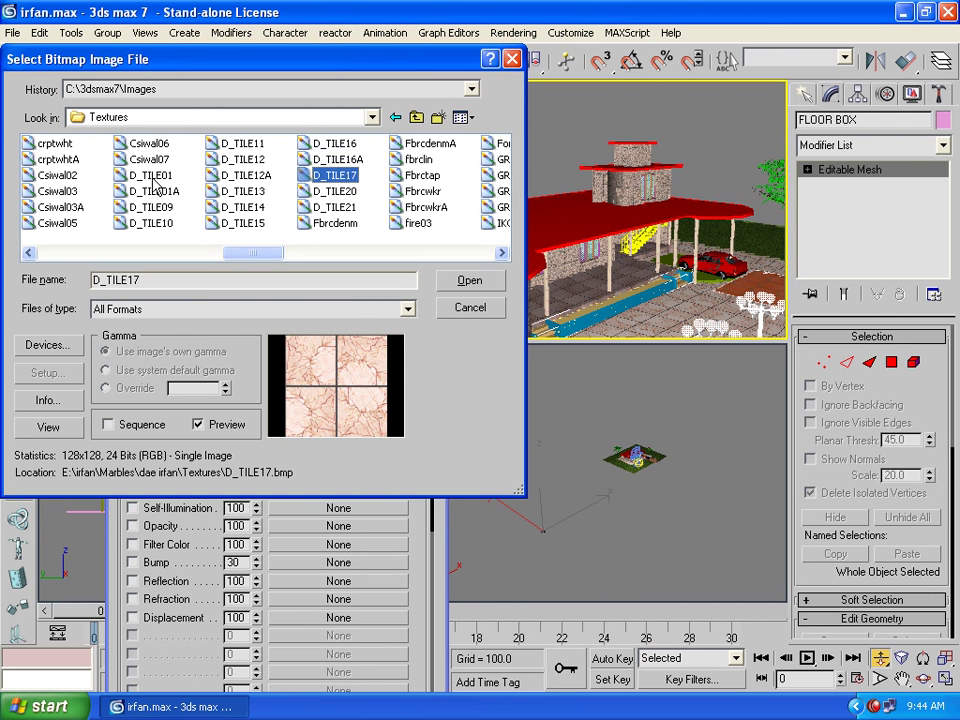
key(Up)
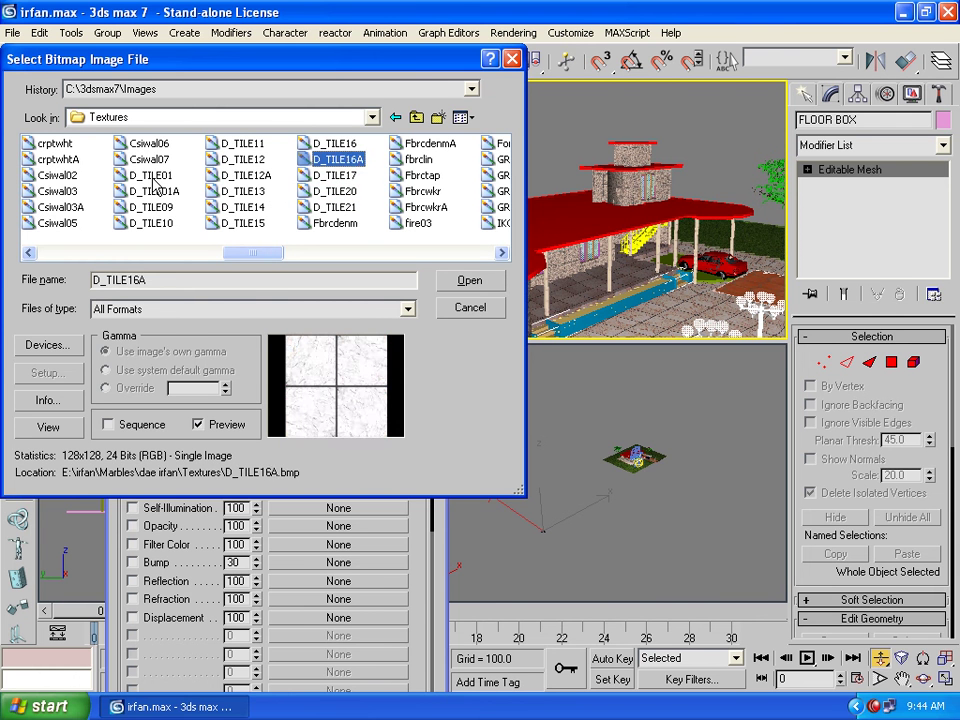
key(Down)
key(Down)
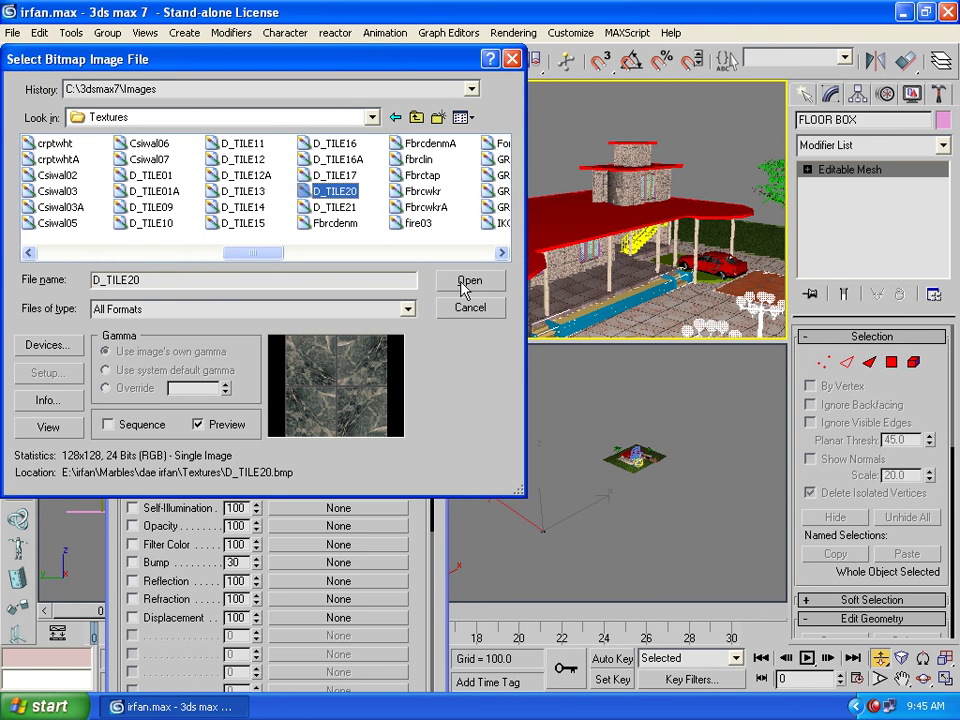
key(Up)
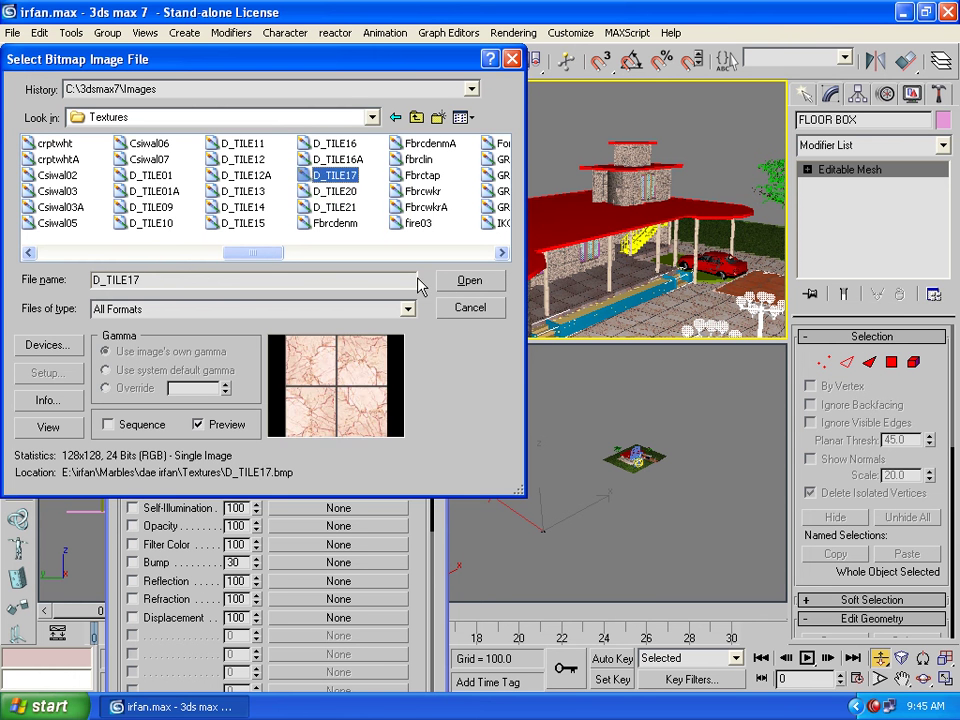
key(Up)
key(Up)
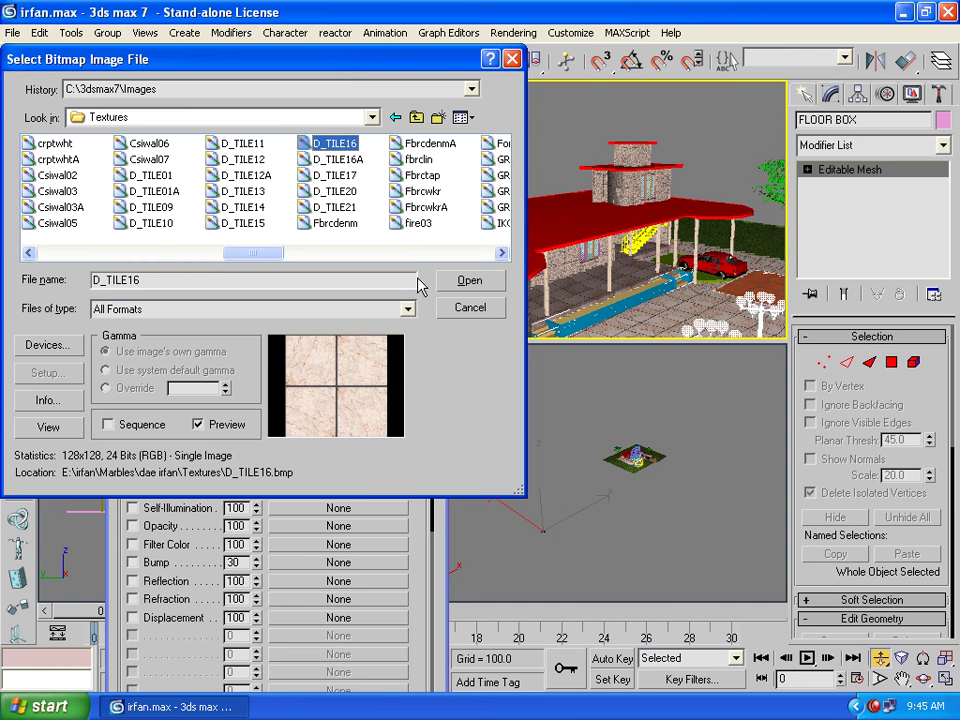
key(Left)
key(Down)
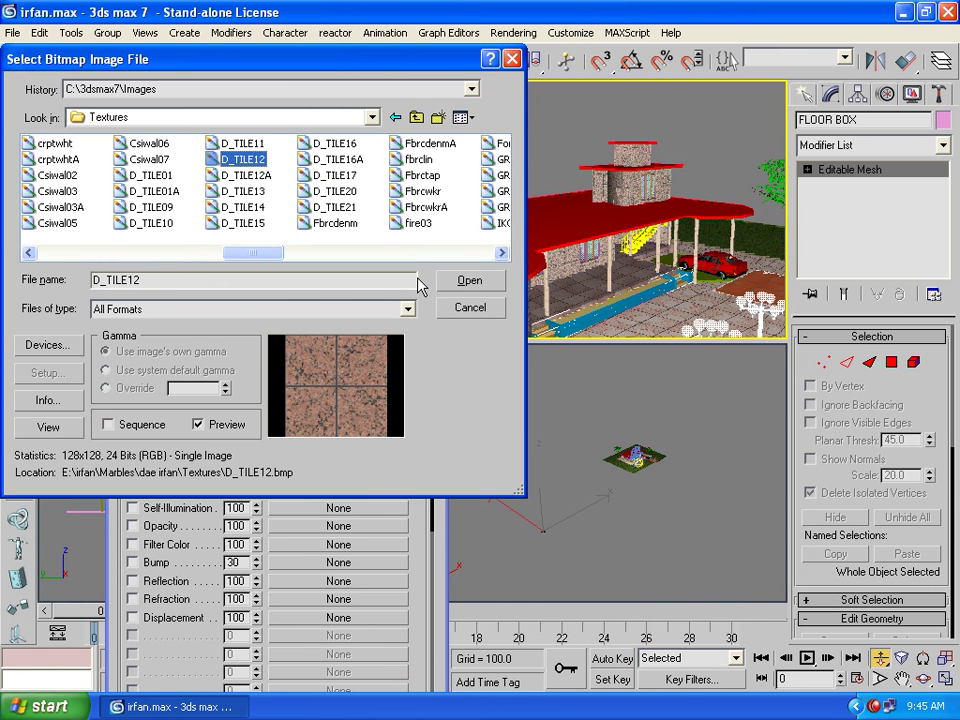
key(Up)
click(447, 282)
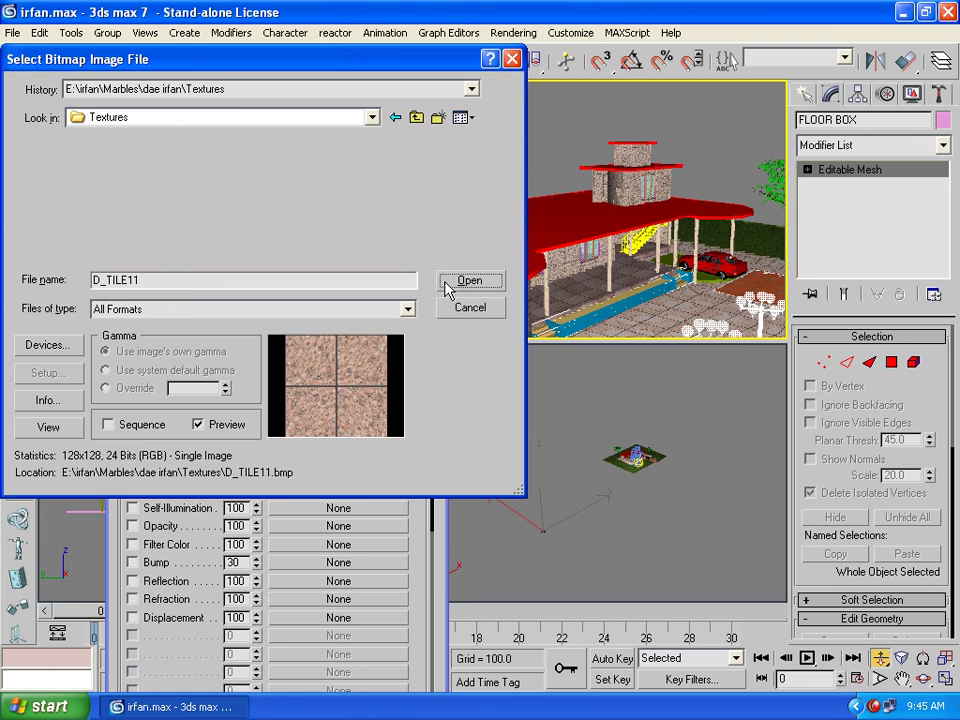
Add a Box UVW Map modifier to FLOOR BOX with length, width and height 30
click(321, 331)
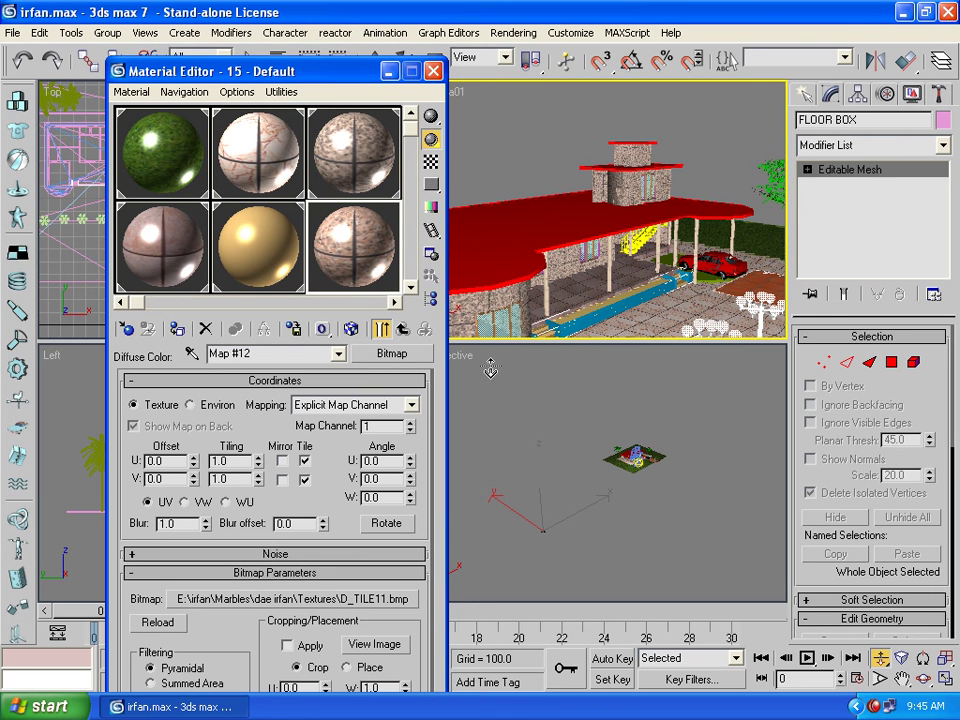
click(855, 147)
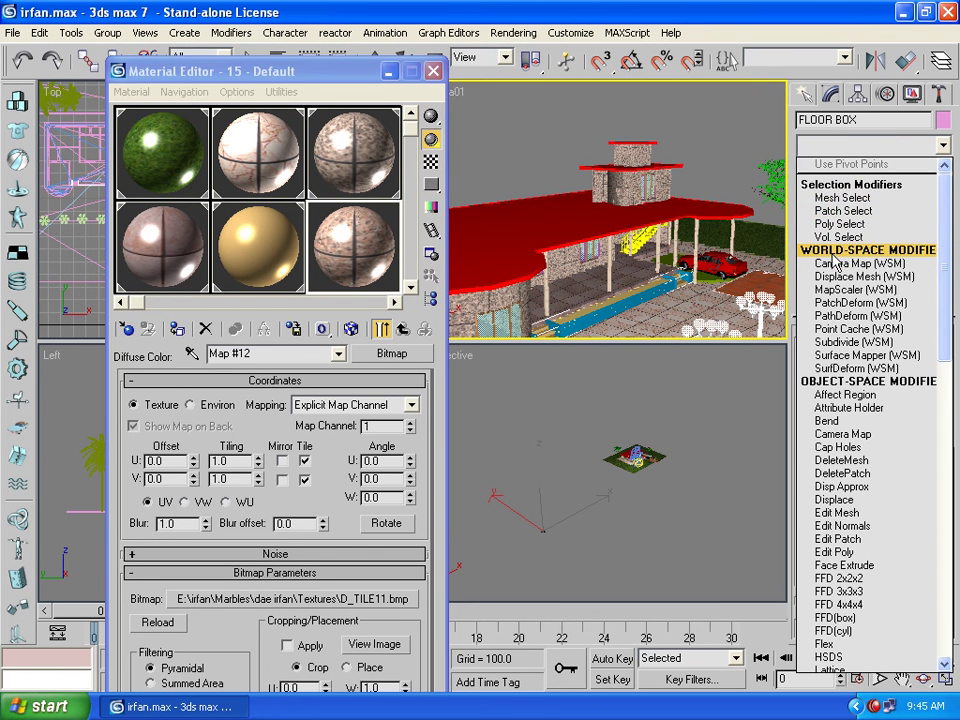
scroll(836, 400, down, 15)
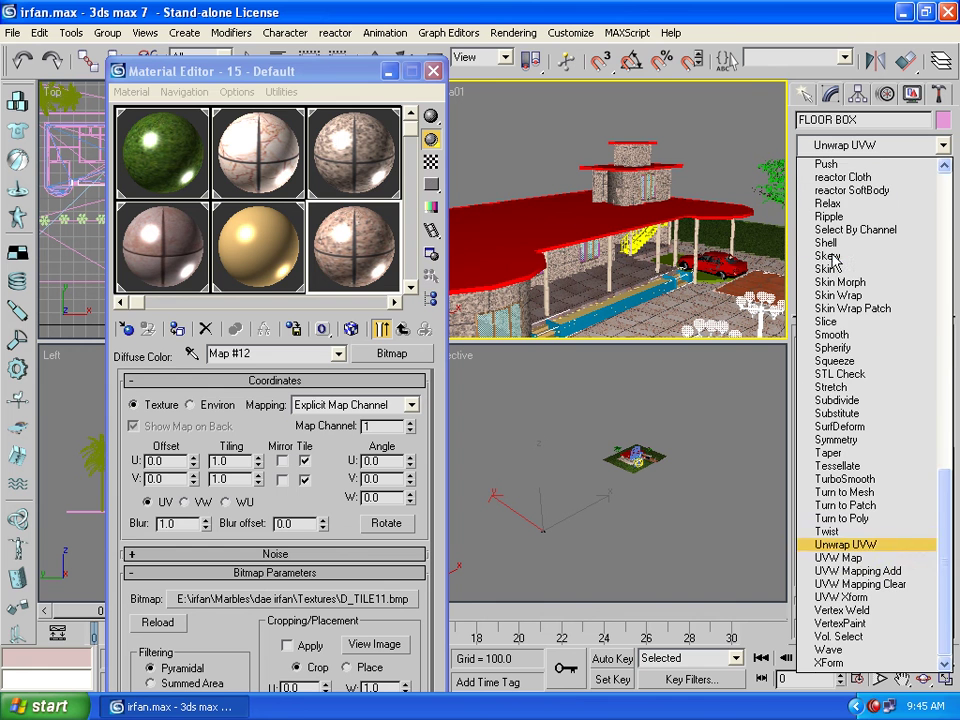
click(840, 558)
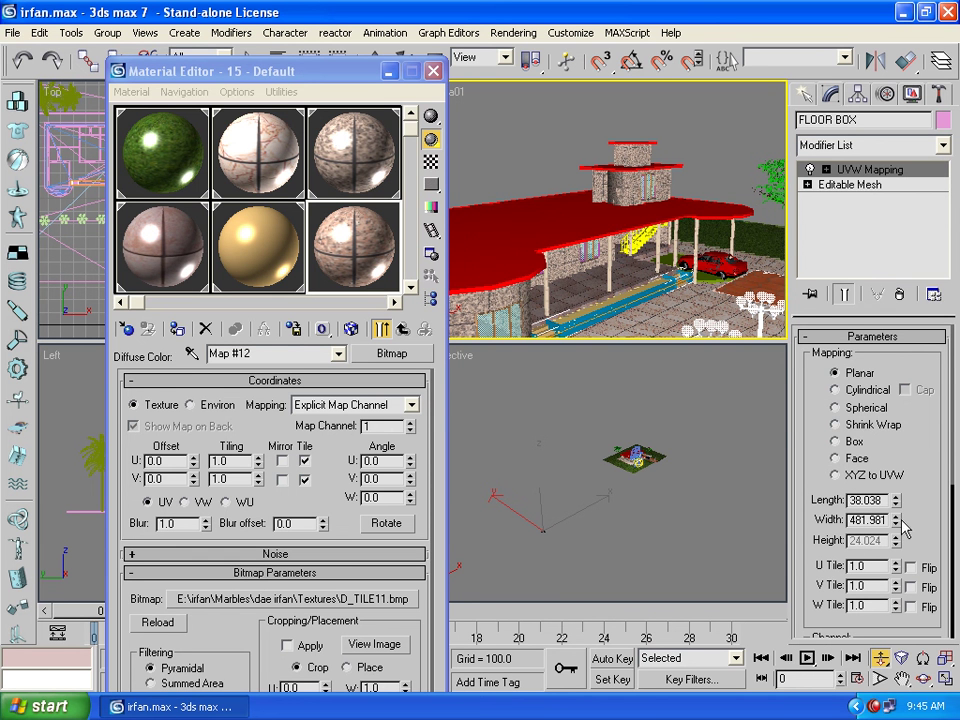
click(835, 441)
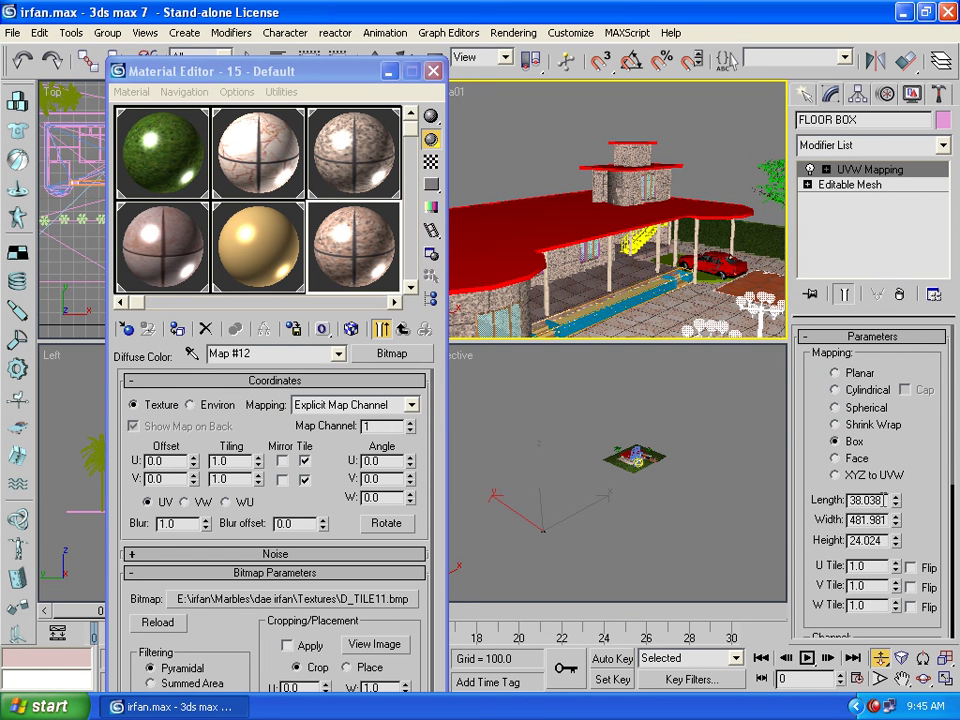
text(3)
text(0)
key(Tab)
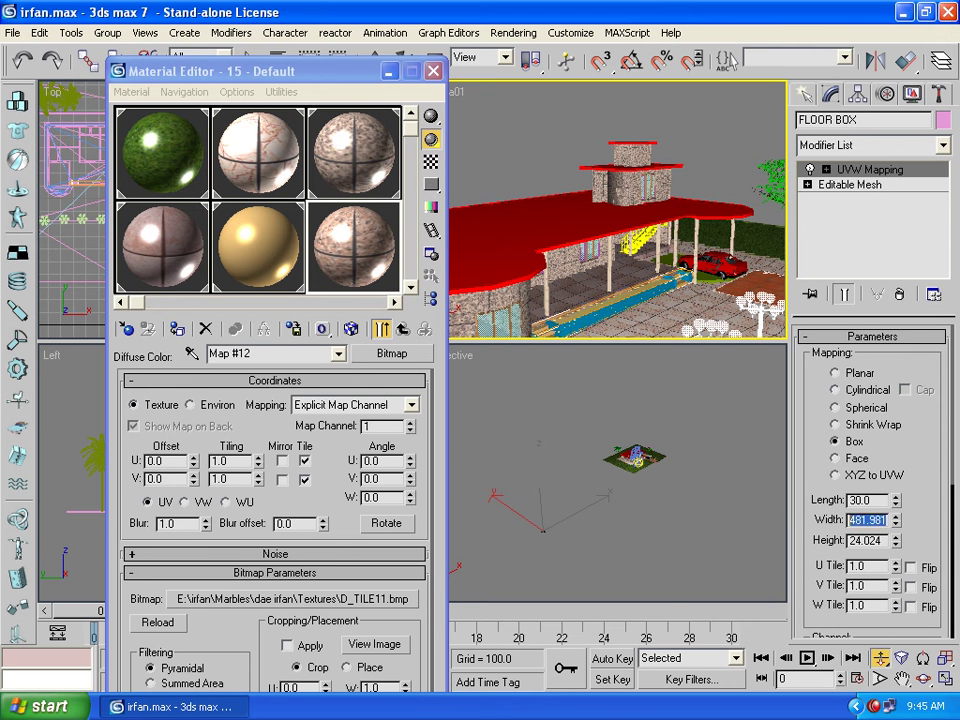
text(30)
key(Tab)
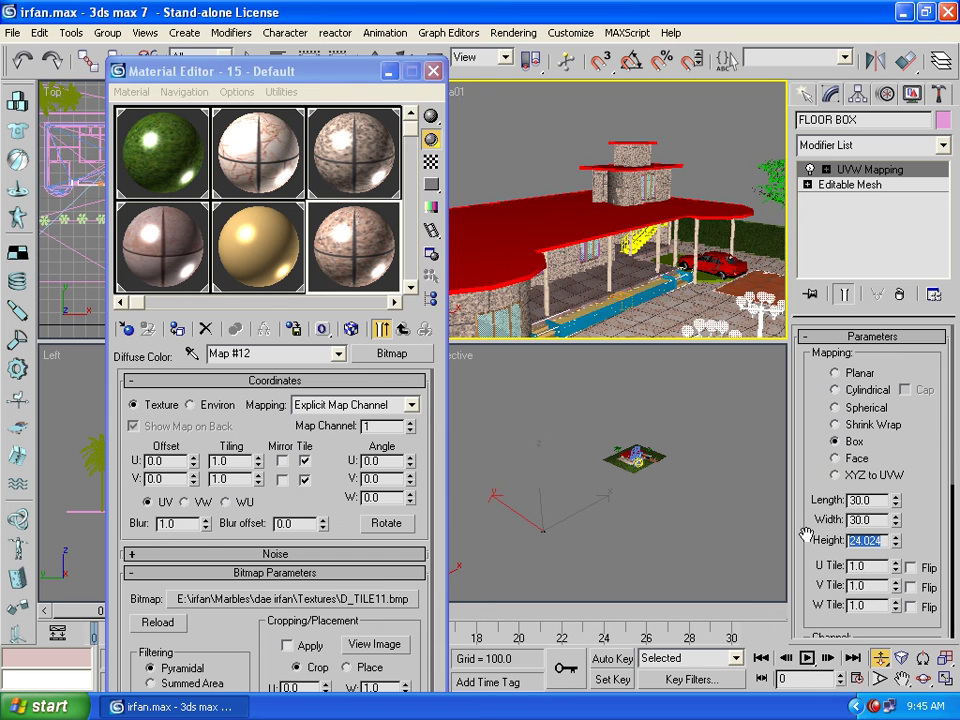
text(30)
Show the floor material's tile map in the viewports and render the camera view
click(178, 328)
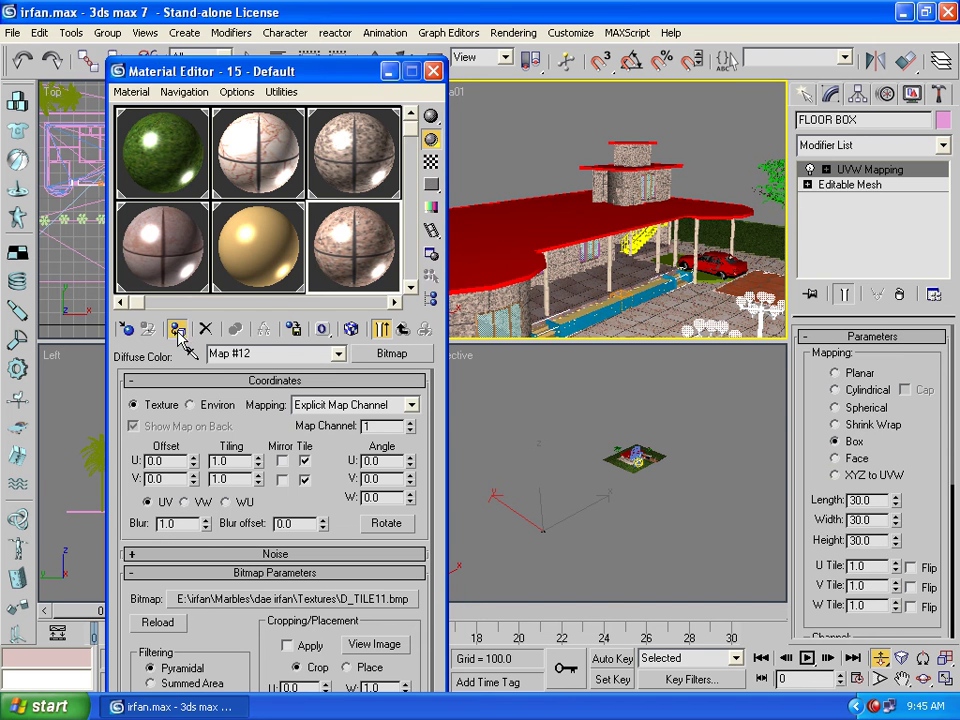
click(351, 329)
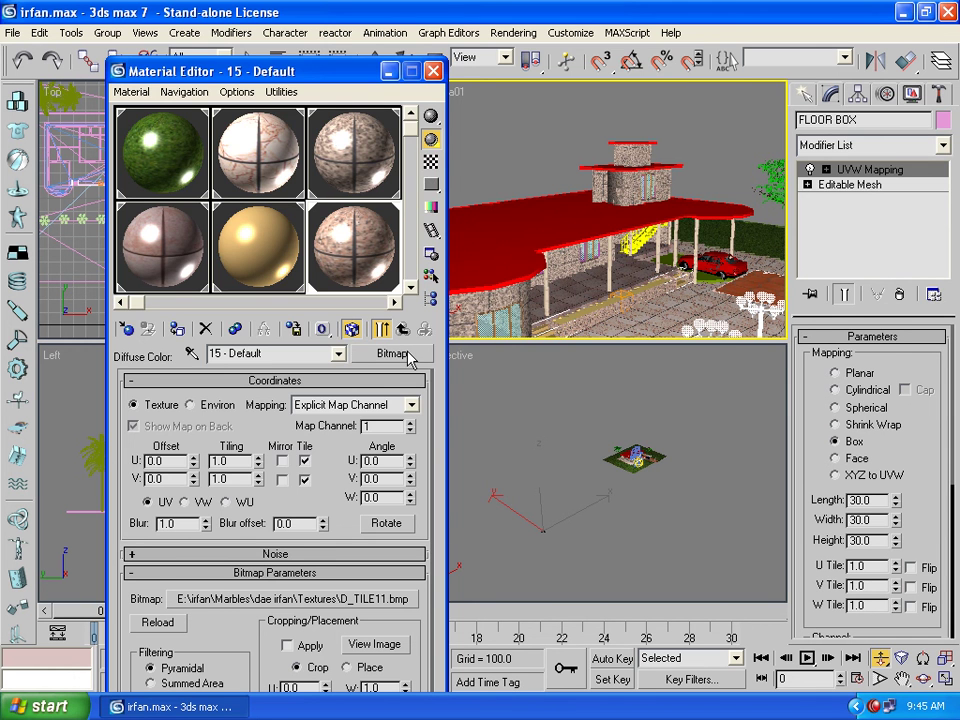
key(shift+q)
Continue past the Missing External Files warning so the Camera01 render completes
click(304, 470)
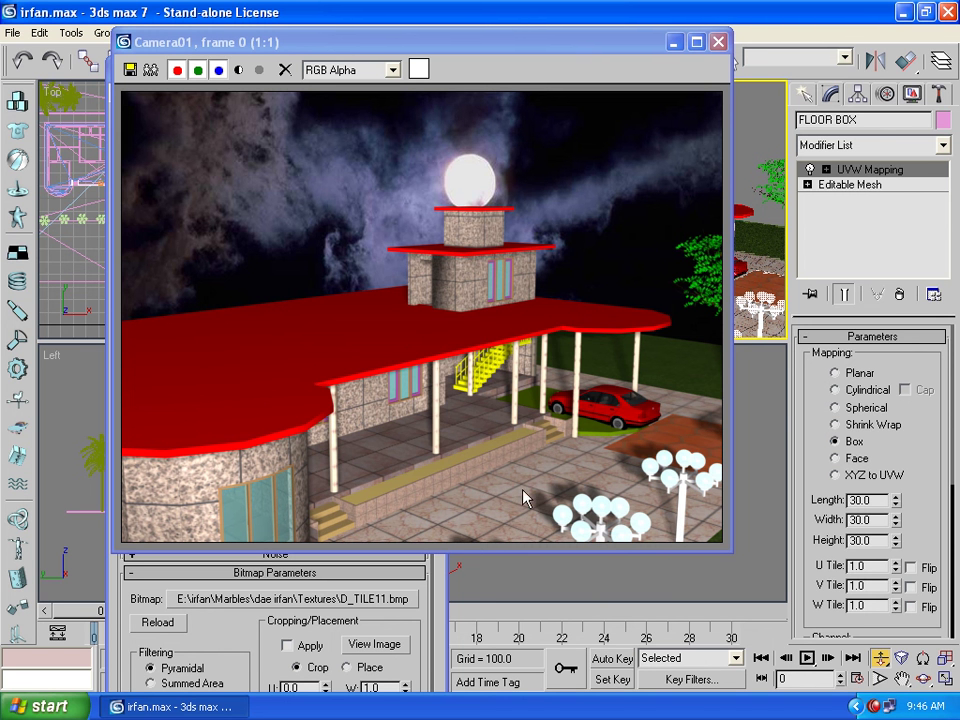
Close the render and review the 02, 03 and 13 - Default materials, then close the Material Editor
click(718, 42)
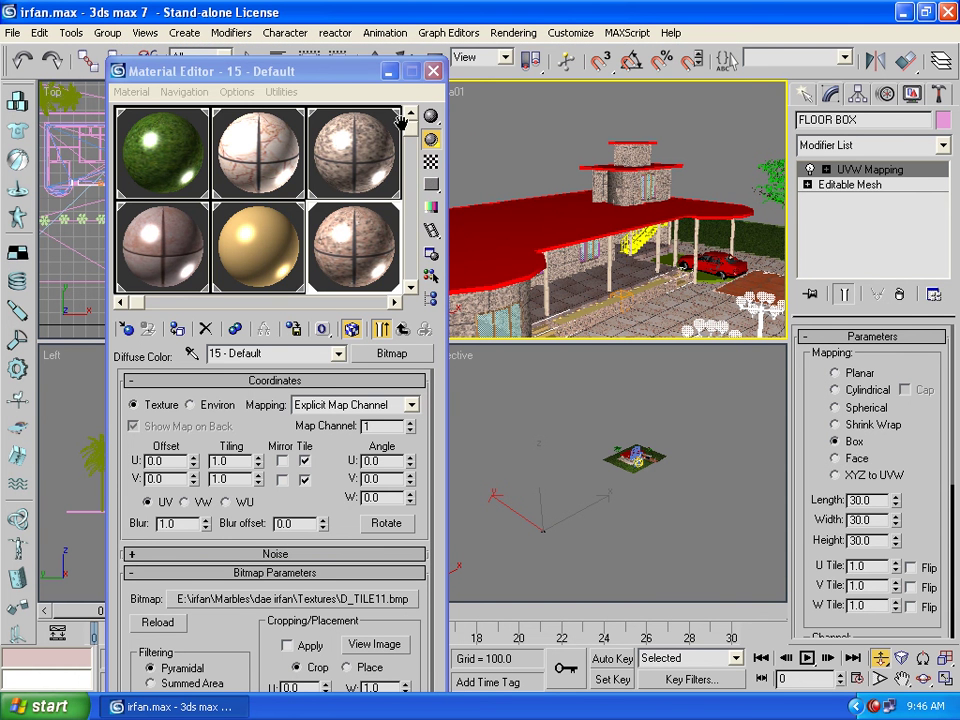
click(262, 172)
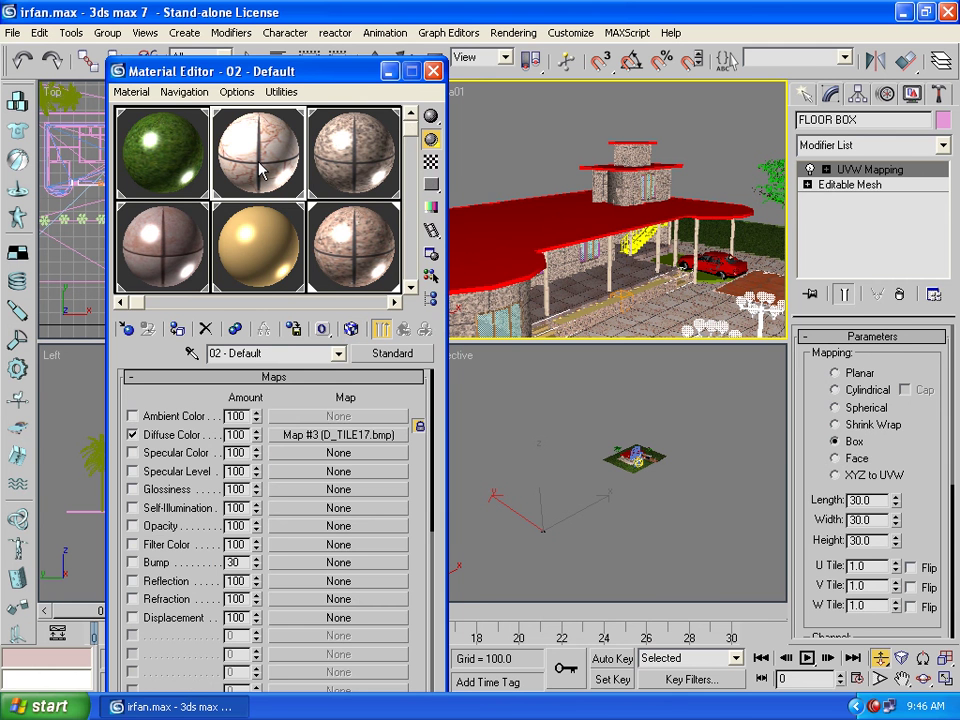
click(379, 171)
click(180, 222)
click(180, 222)
click(262, 158)
click(433, 71)
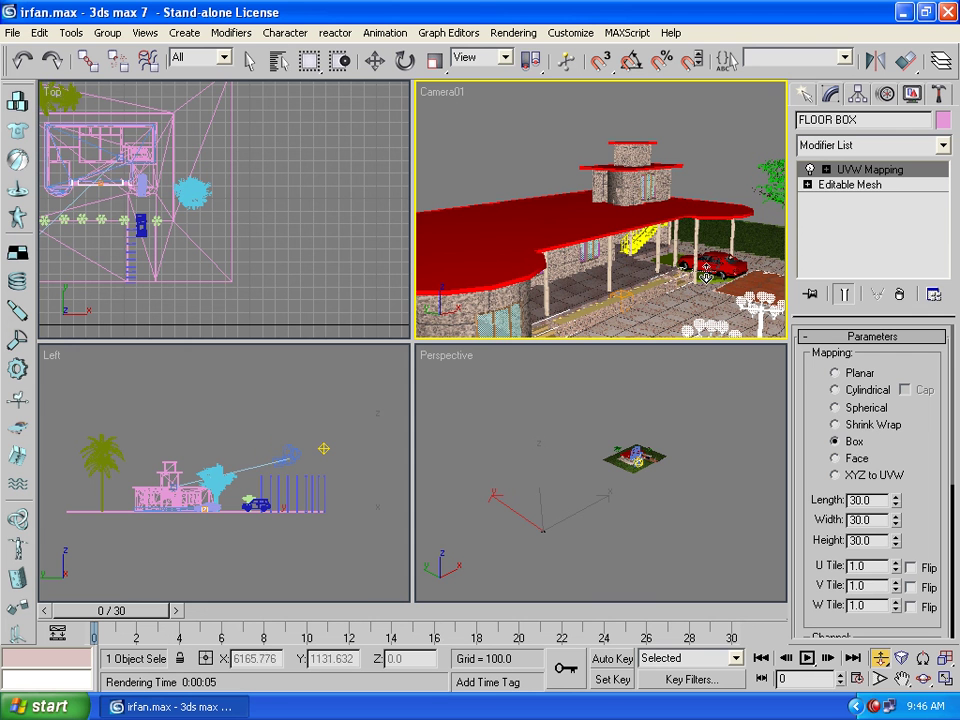
Select the garag object from the Select by Name list
click(279, 61)
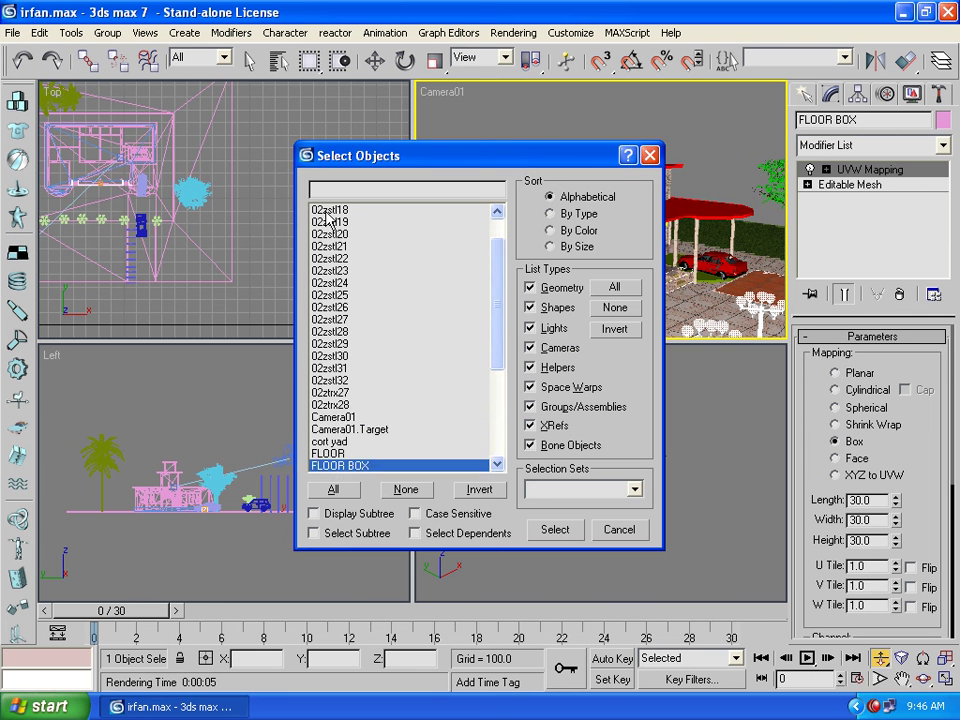
click(330, 417)
scroll(362, 383, down, 3)
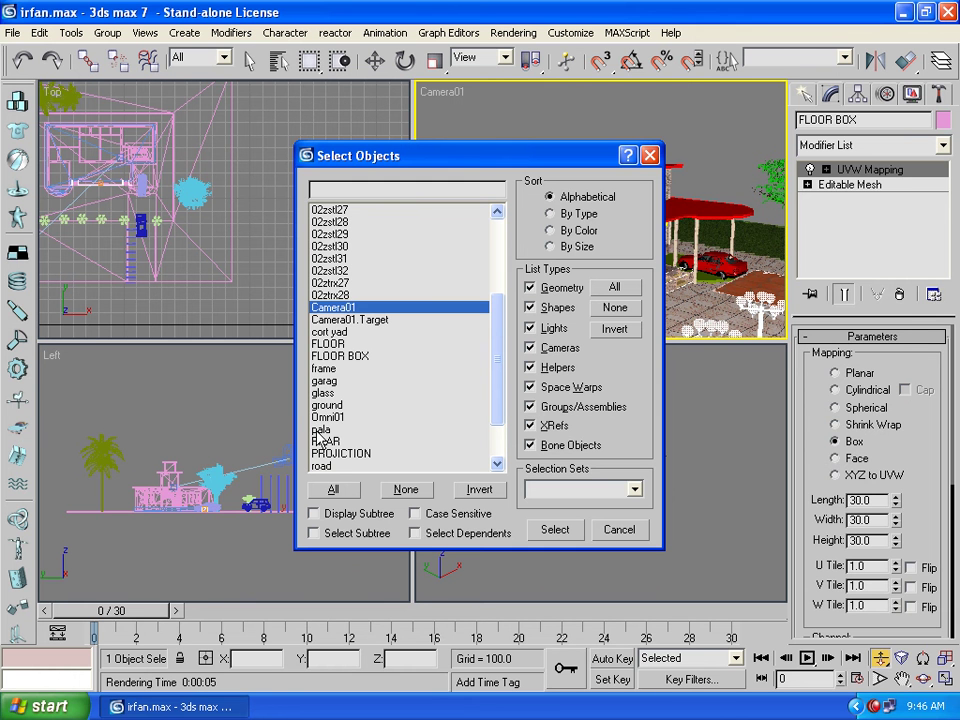
click(323, 381)
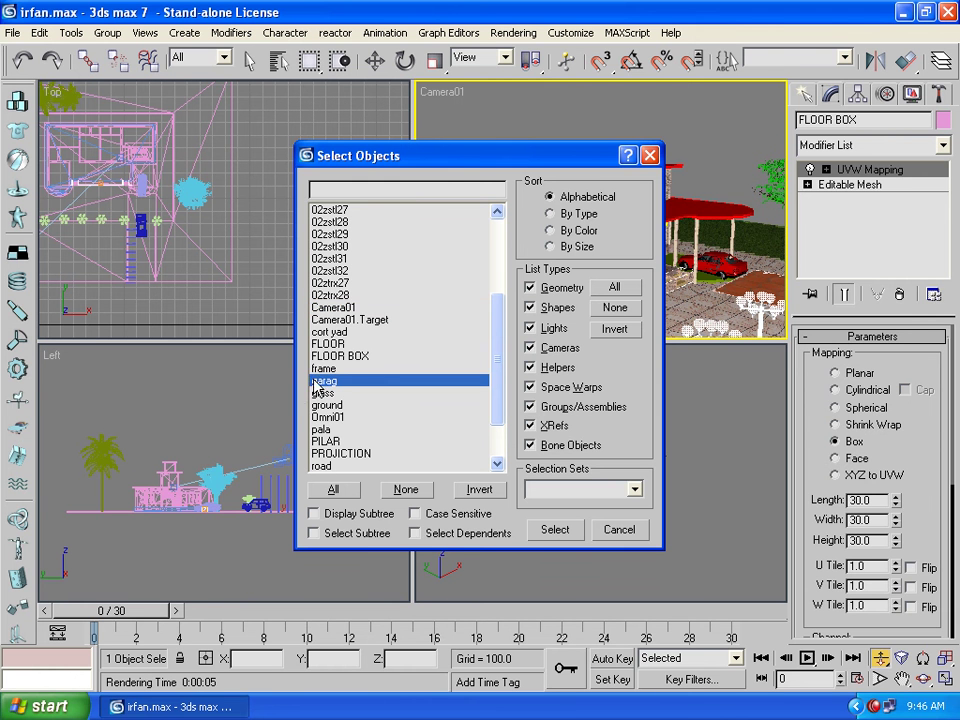
click(553, 530)
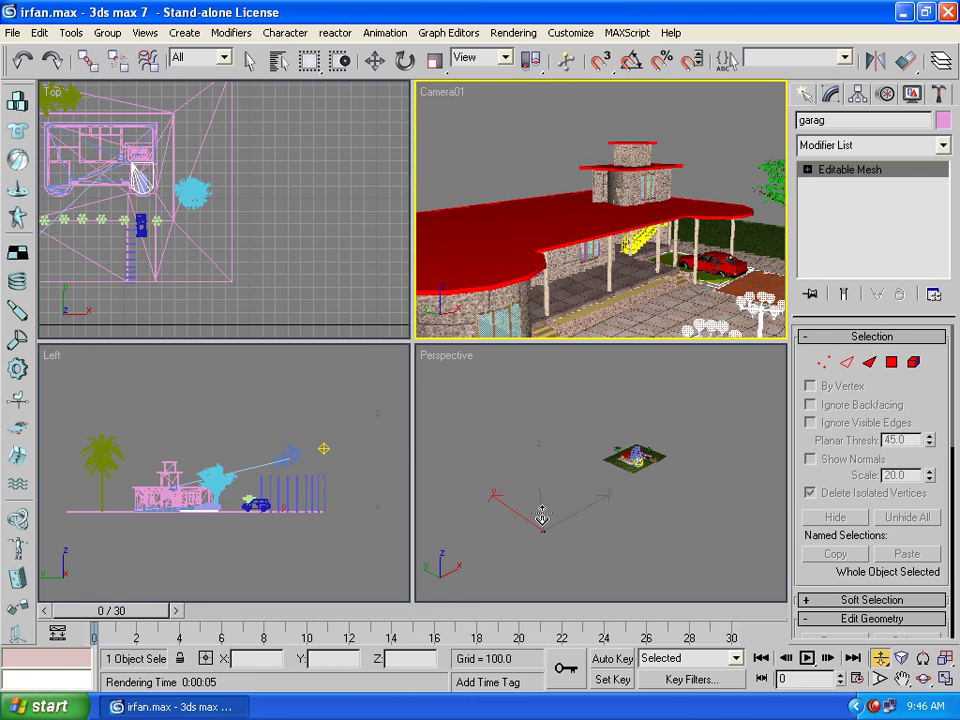
Check the existing materials' maps and settle on the unused 13 - Default material
key(m)
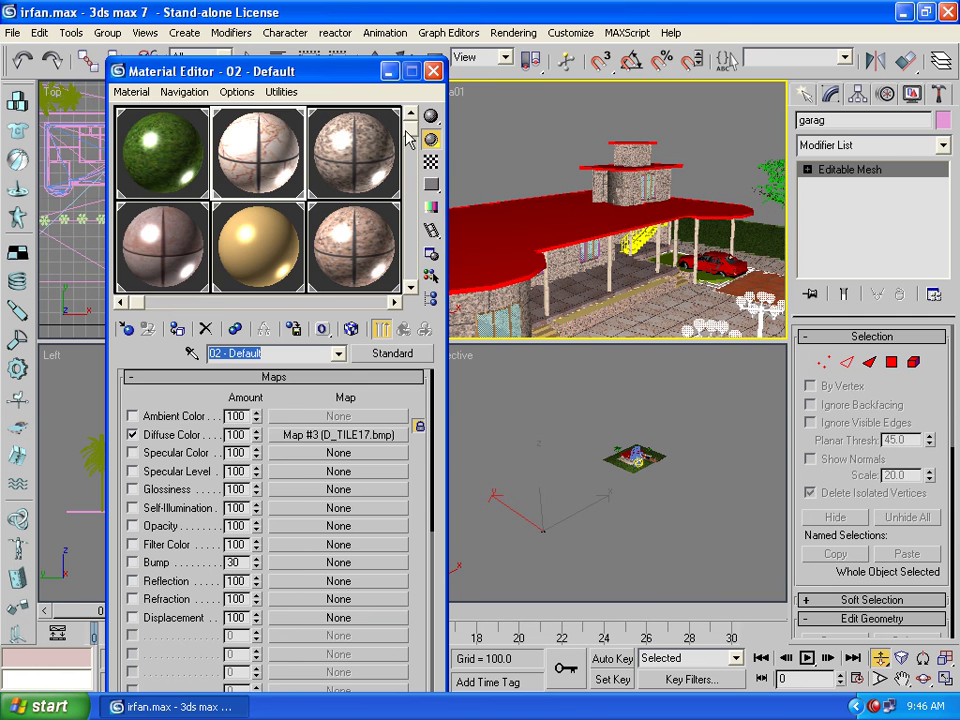
drag(407, 150, 407, 204)
click(155, 270)
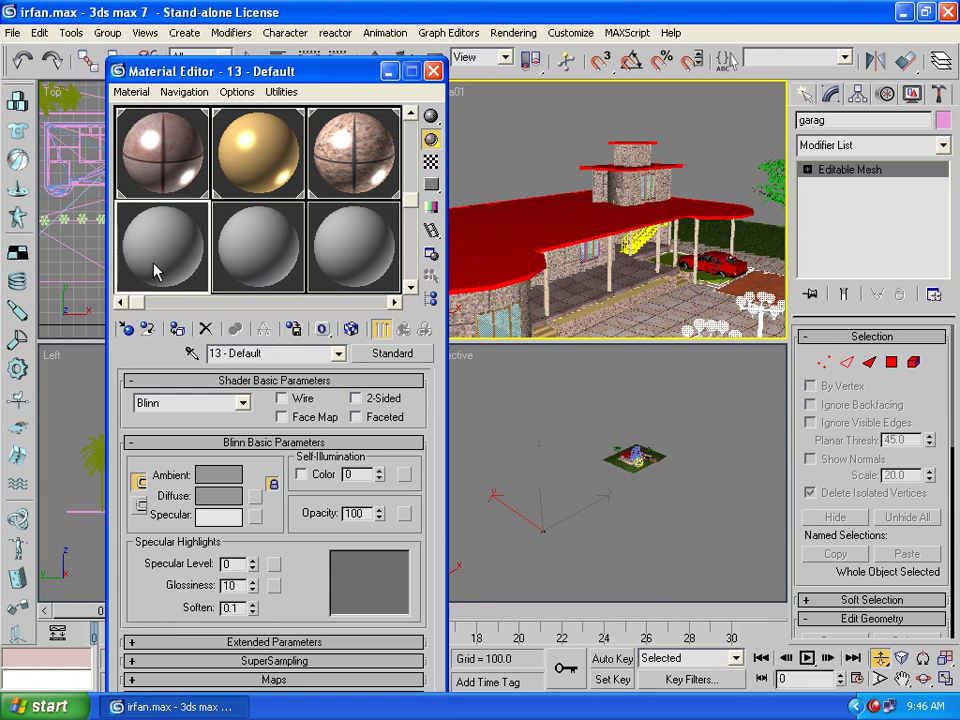
click(168, 170)
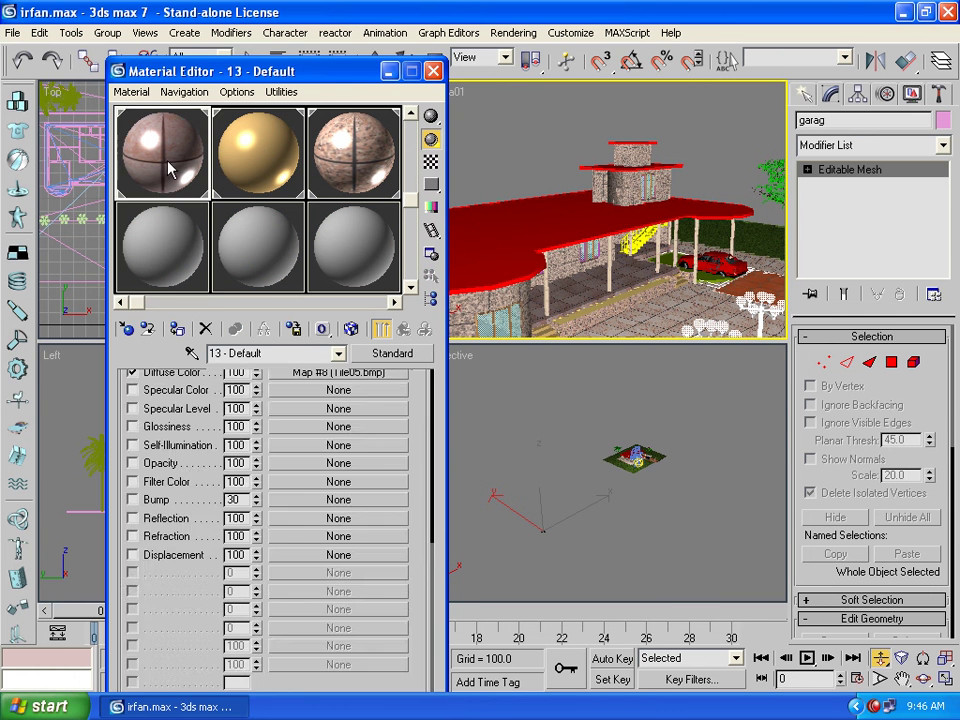
click(268, 165)
click(370, 160)
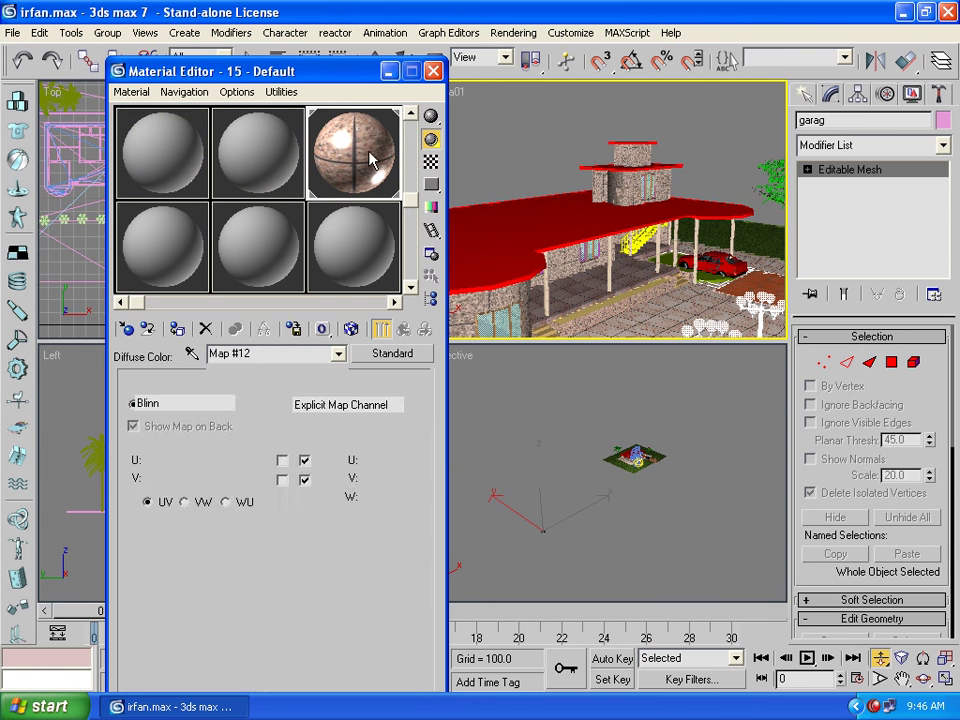
click(180, 160)
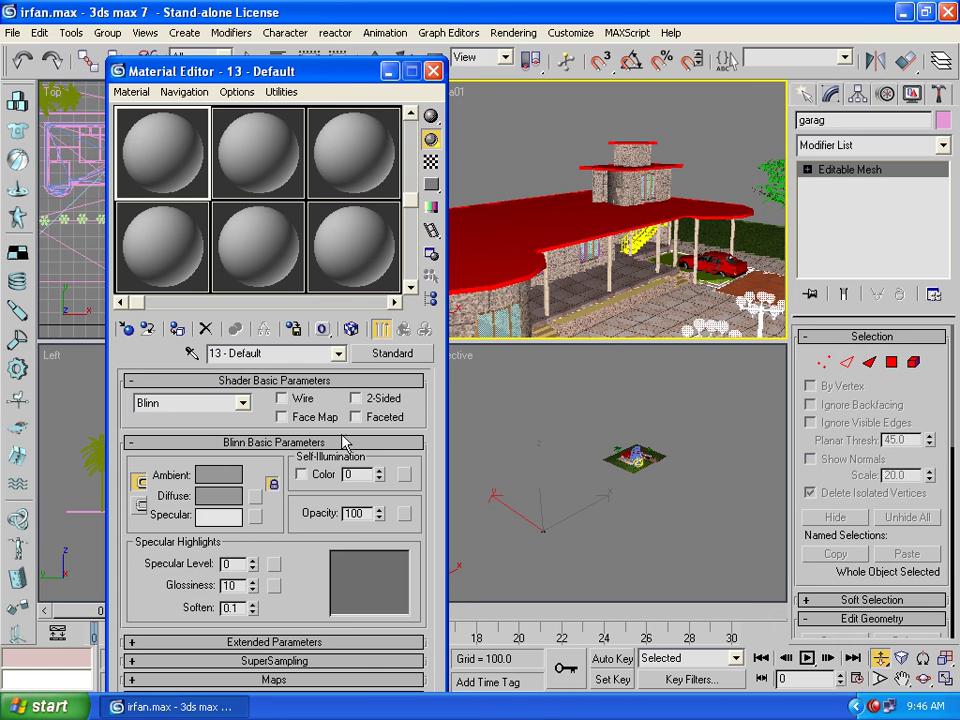
Make 13 - Default two-sided with specular level 200 and glossiness 40
click(356, 398)
text(200)
key(Tab)
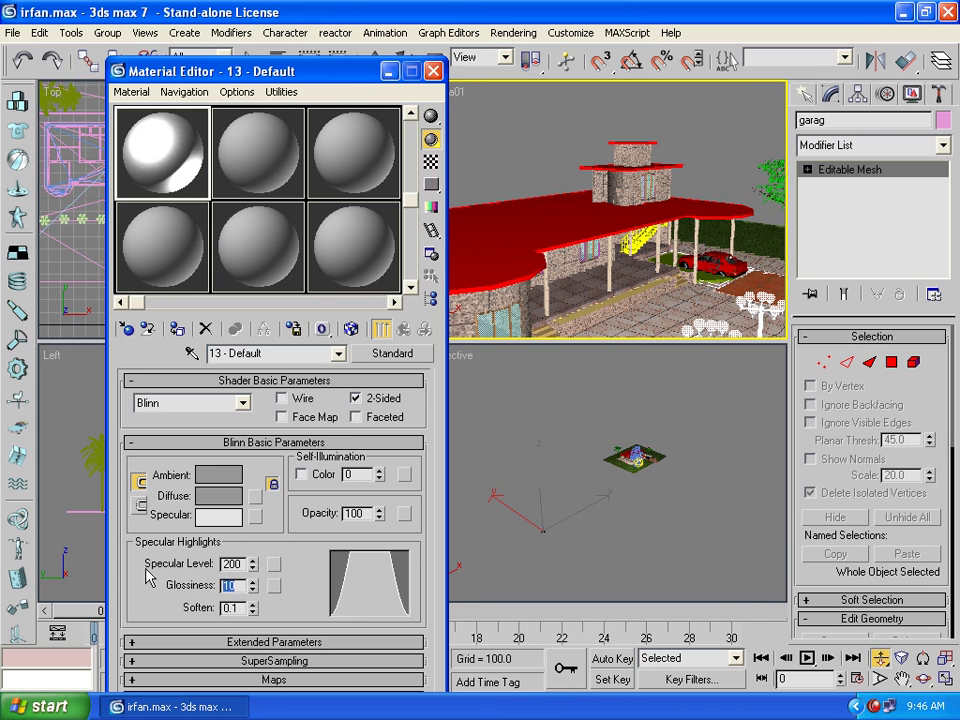
text(40)
Assign the orange hexagonal Tile10.bmp bitmap as the diffuse map
click(247, 679)
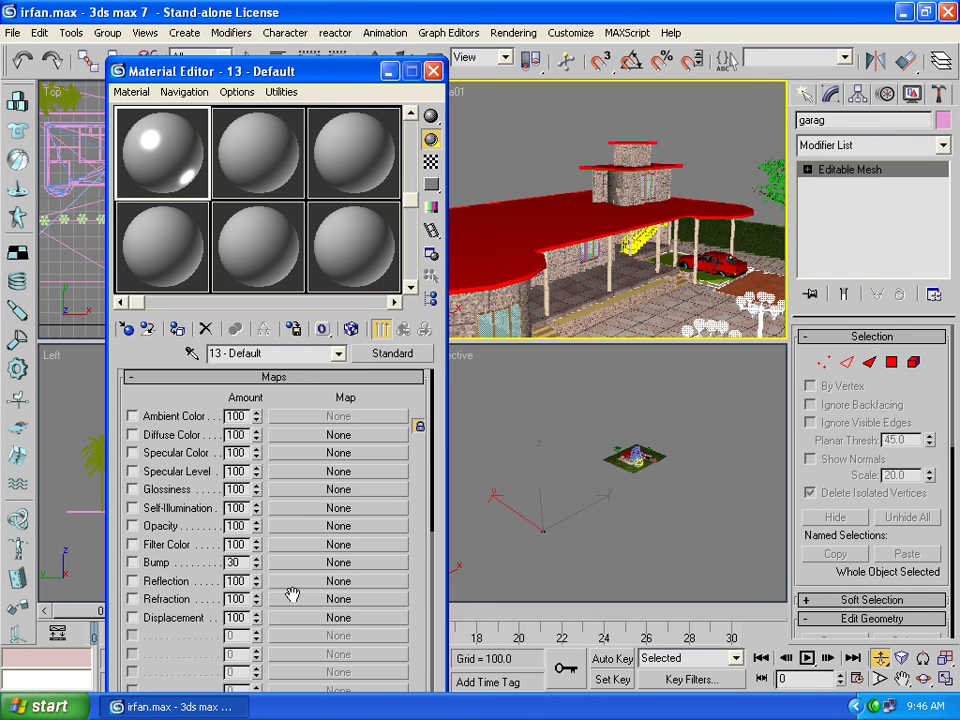
click(307, 435)
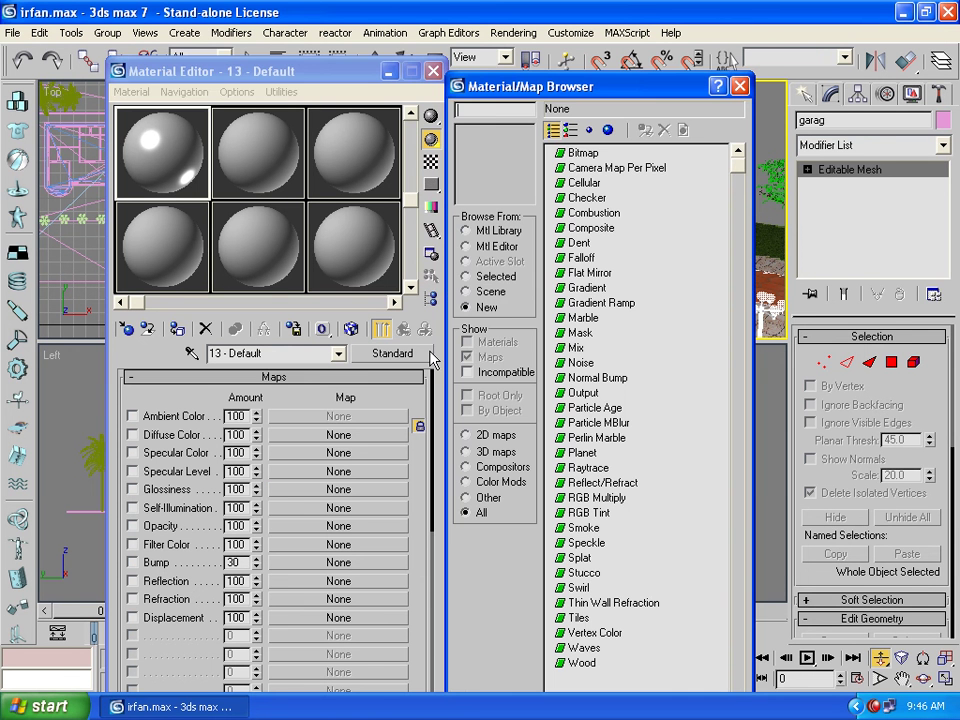
double_click(583, 153)
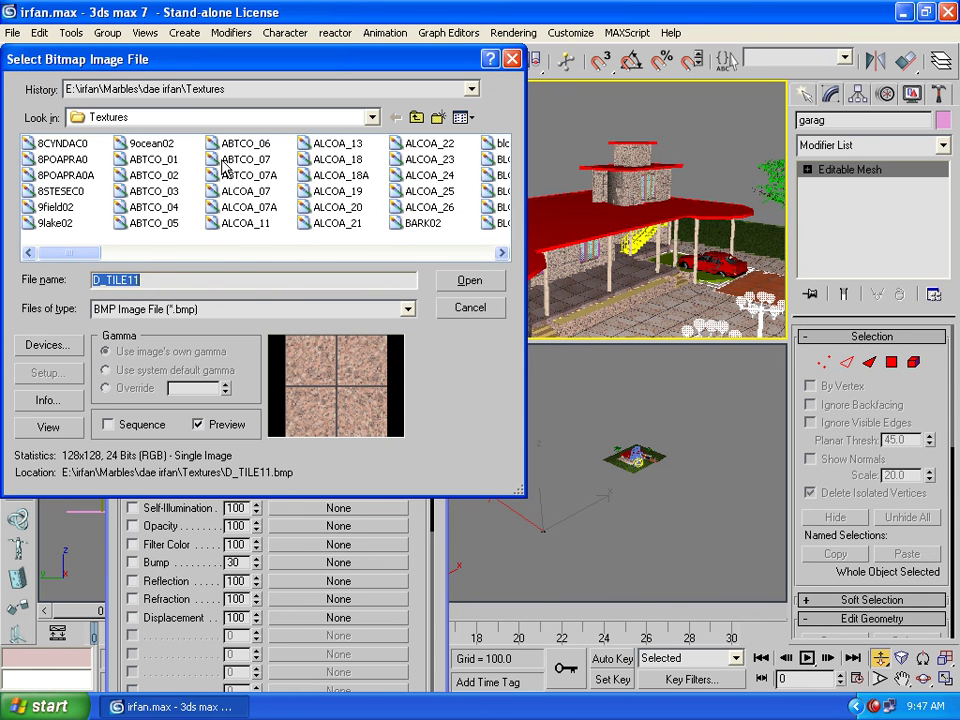
click(226, 160)
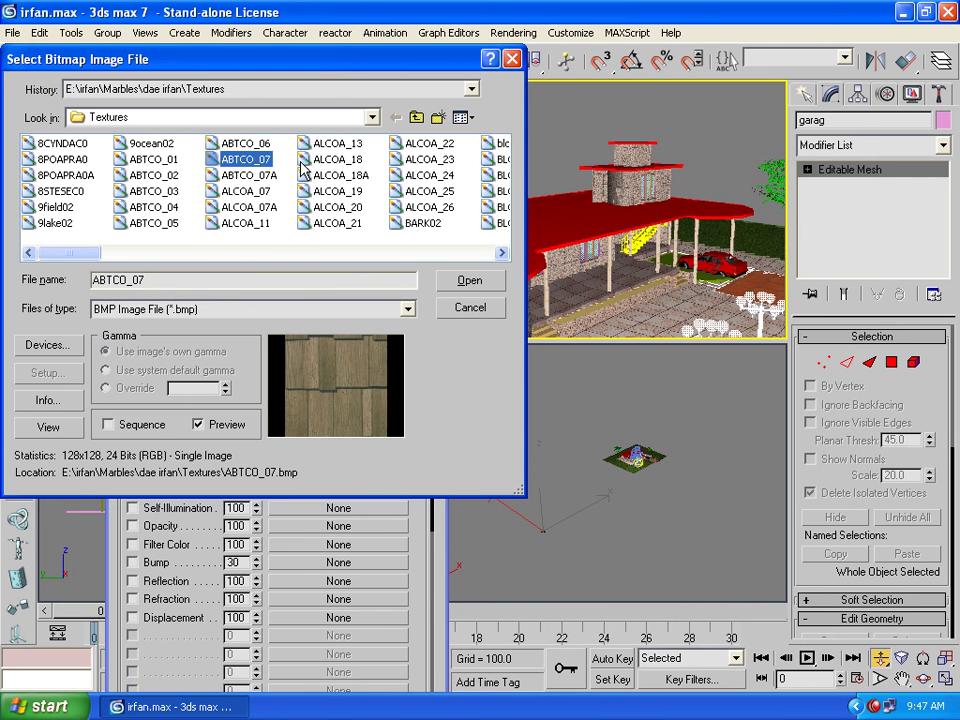
scroll(303, 168, down, 1)
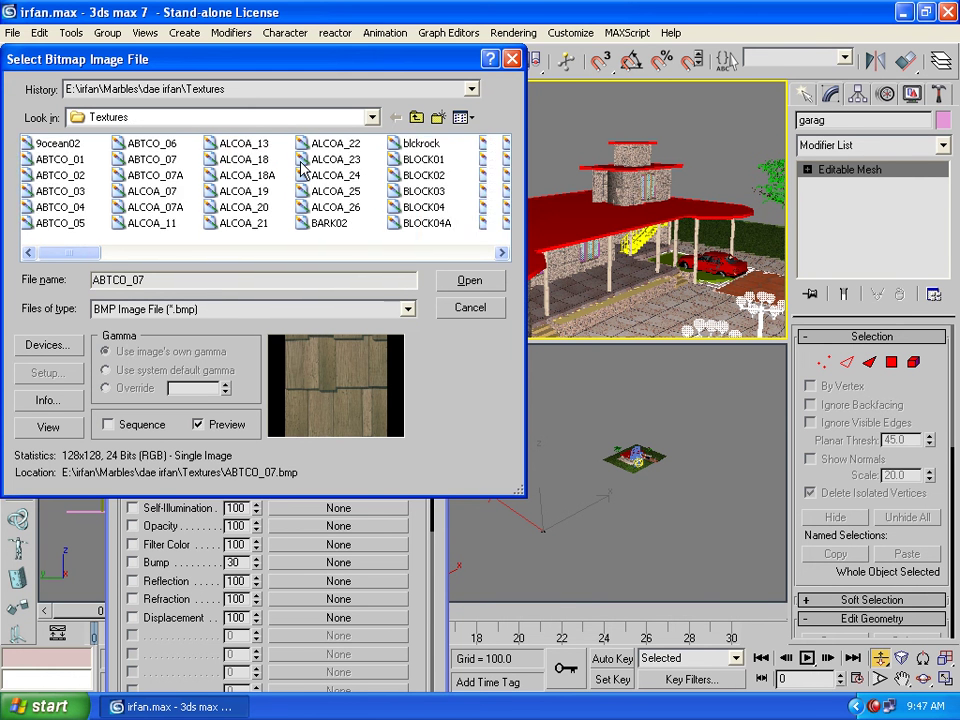
key(t)
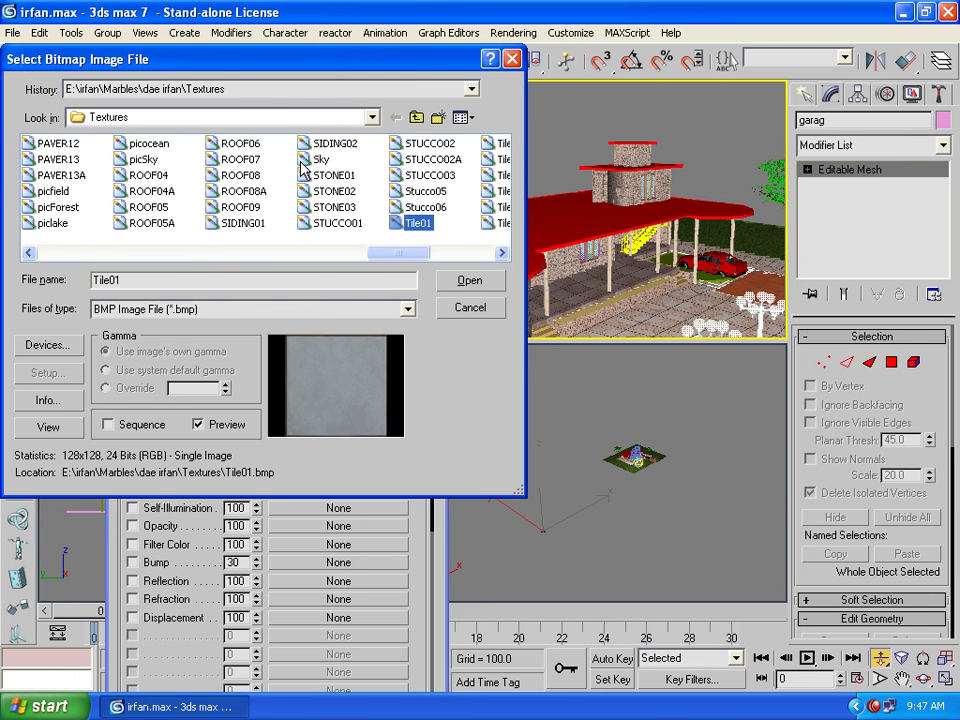
key(Down)
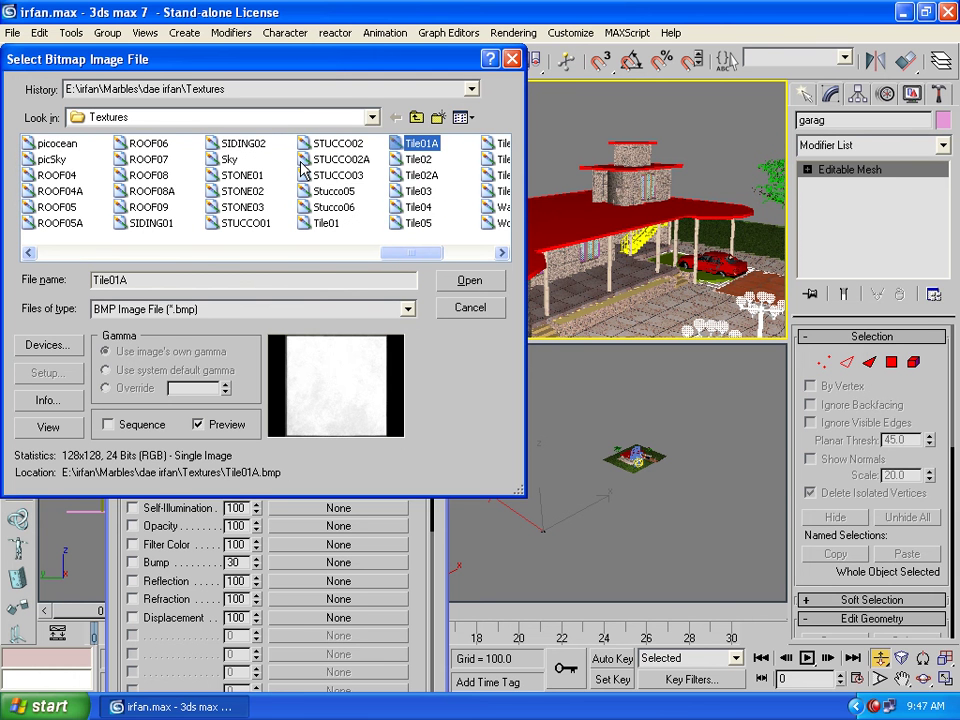
key(Down)
key(Down)
key(Down)
key(Down)
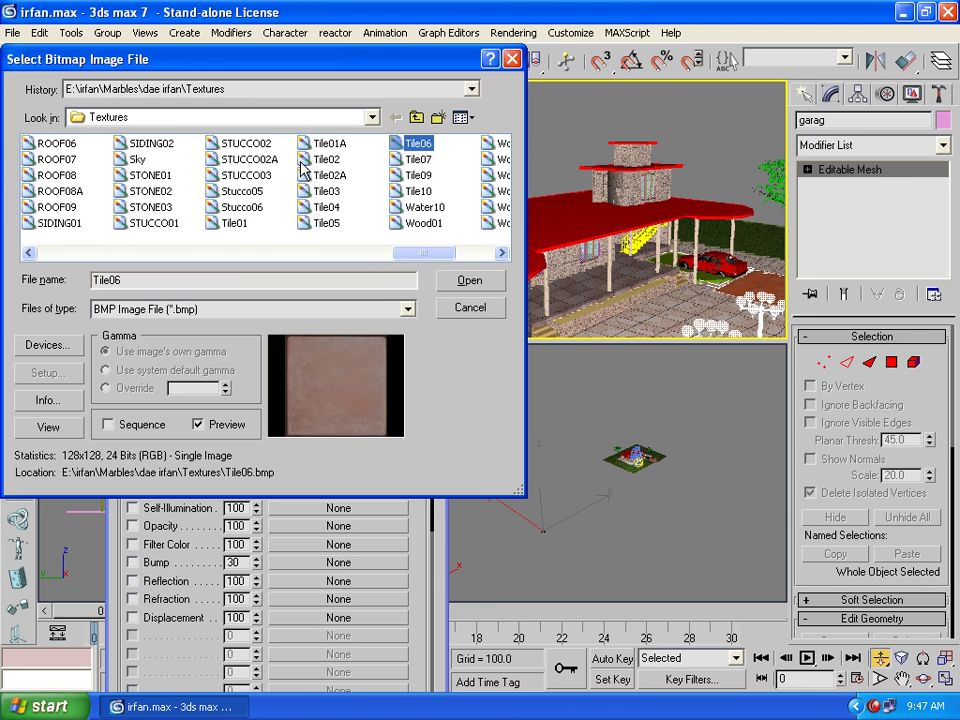
key(Down)
key(Down)
key(Down)
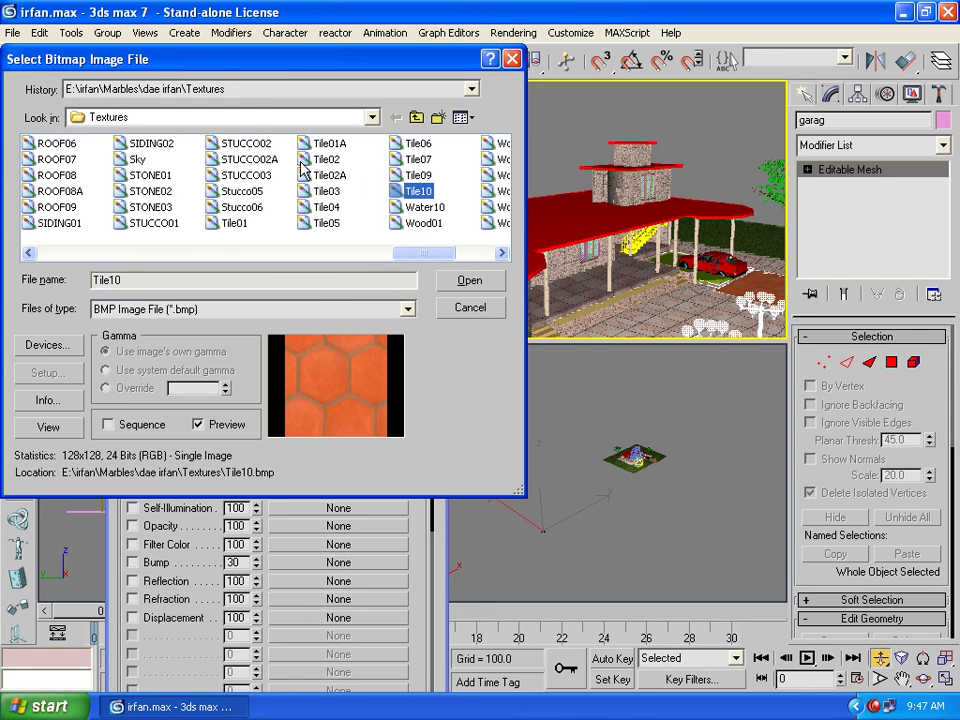
click(462, 284)
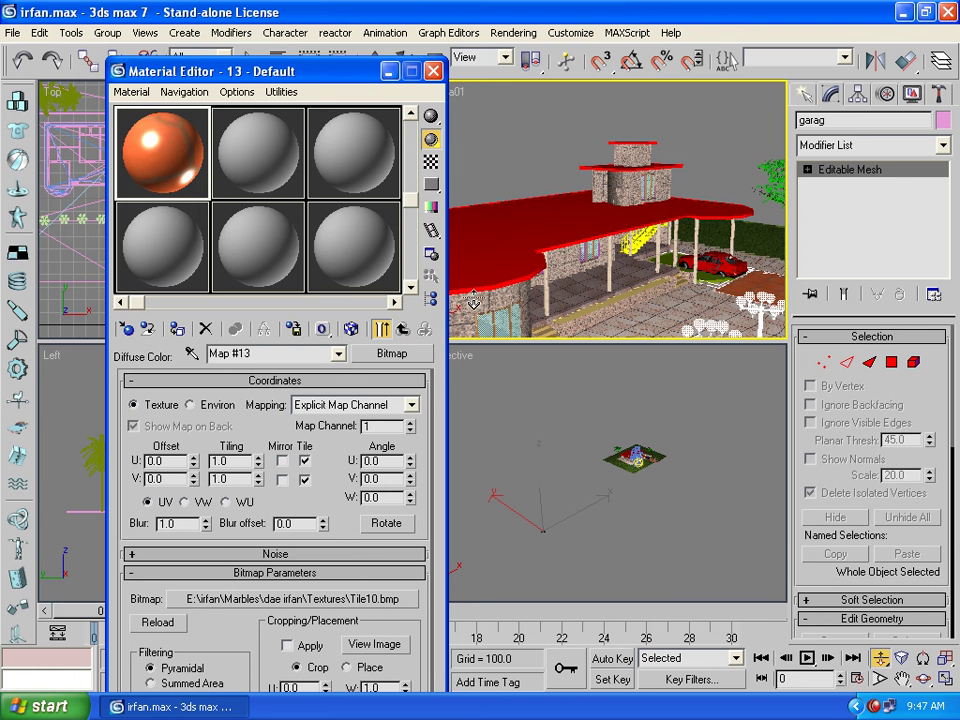
Add a UVW Mapping modifier with Box projection to garag
click(856, 146)
key(u)
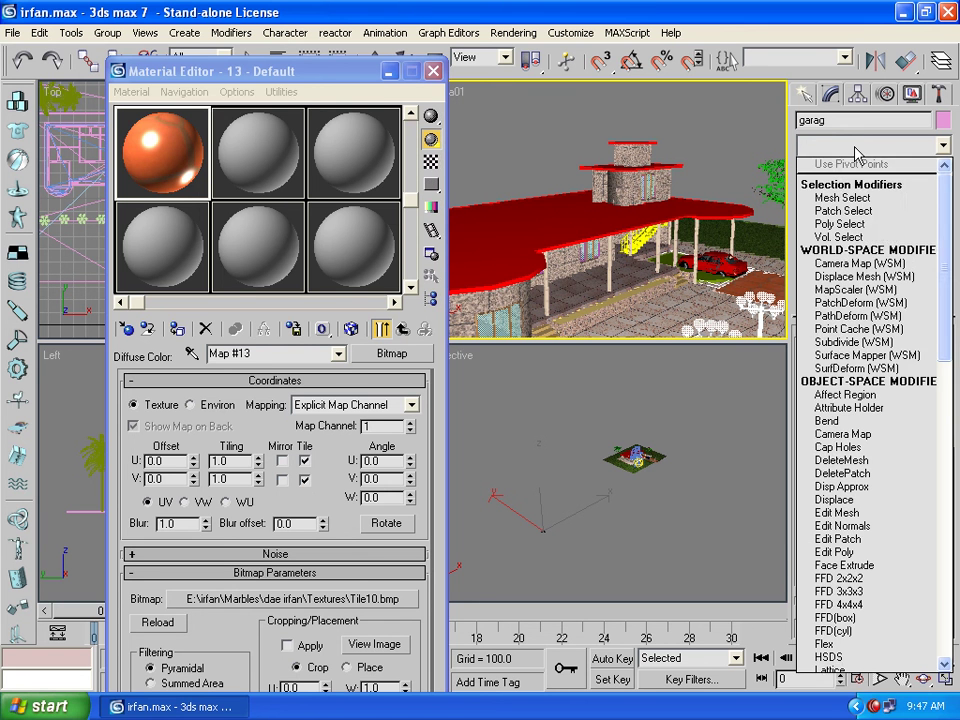
key(u)
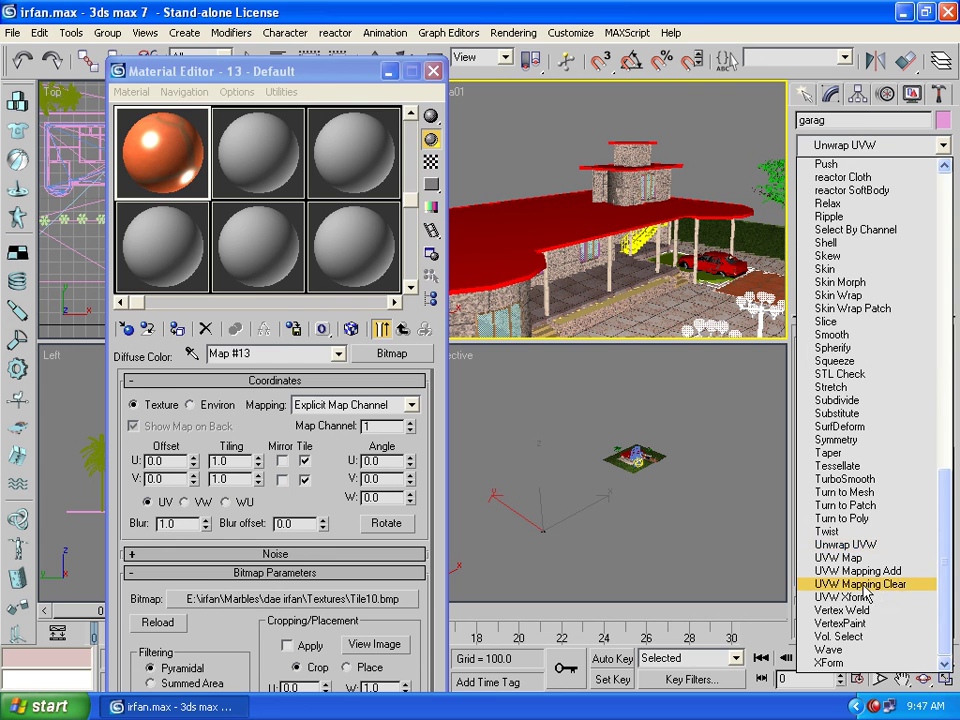
click(878, 557)
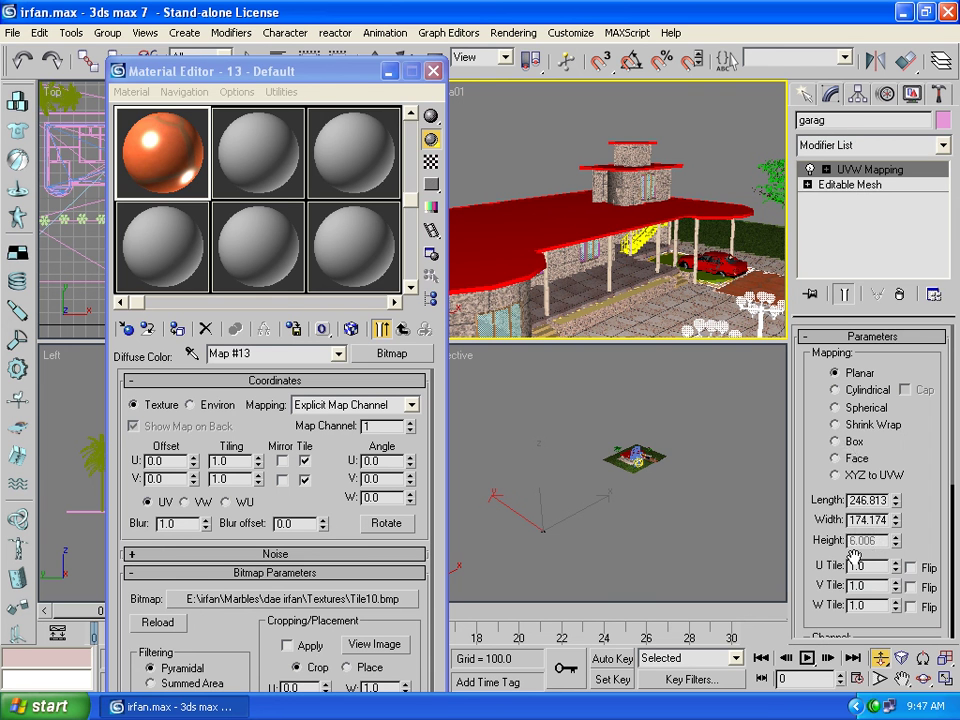
click(850, 441)
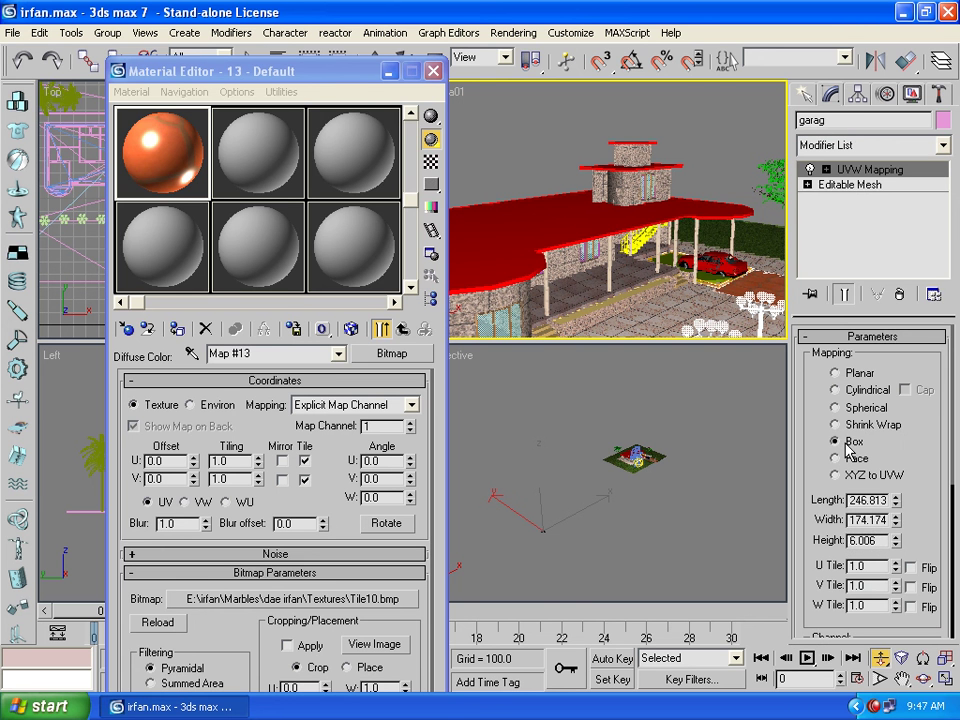
Enter 100 for the mapping length, width and height
double_click(866, 500)
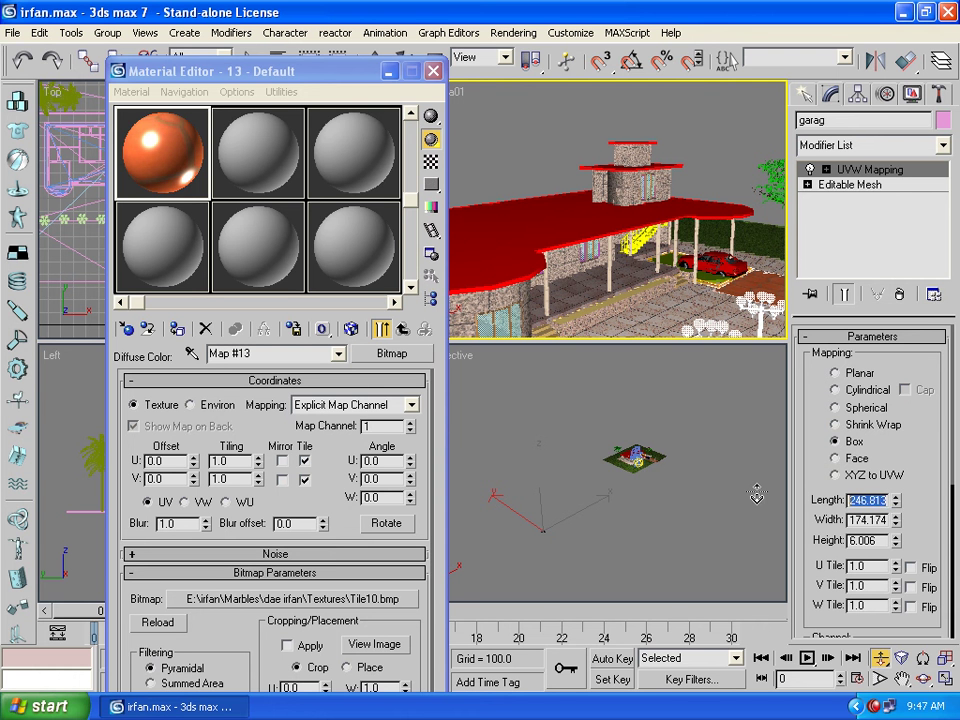
text(100)
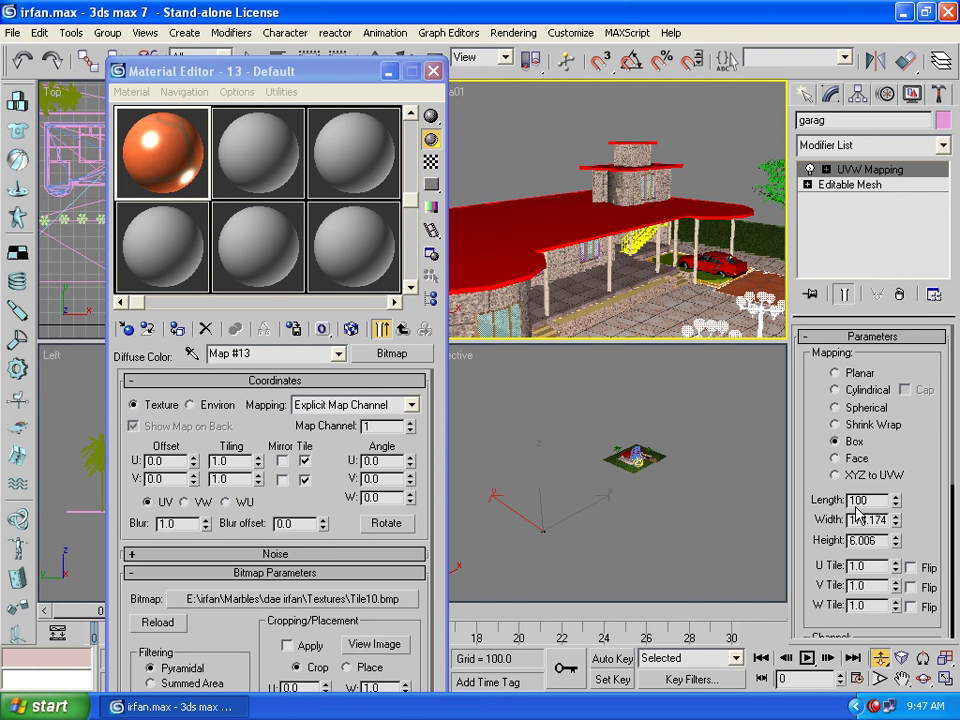
key(Return)
double_click(884, 519)
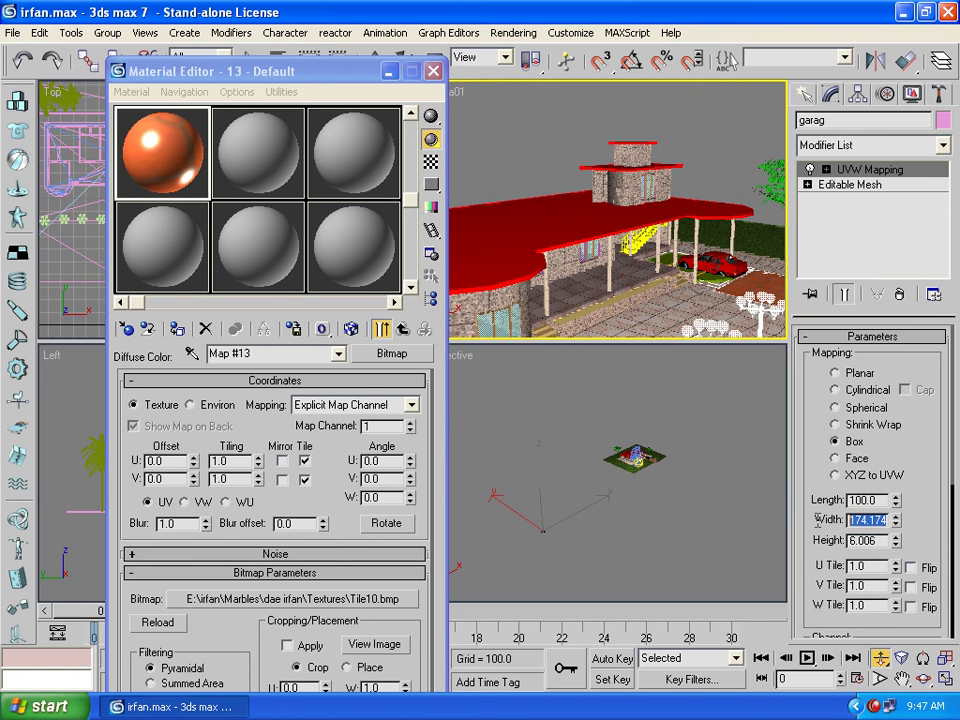
text(100)
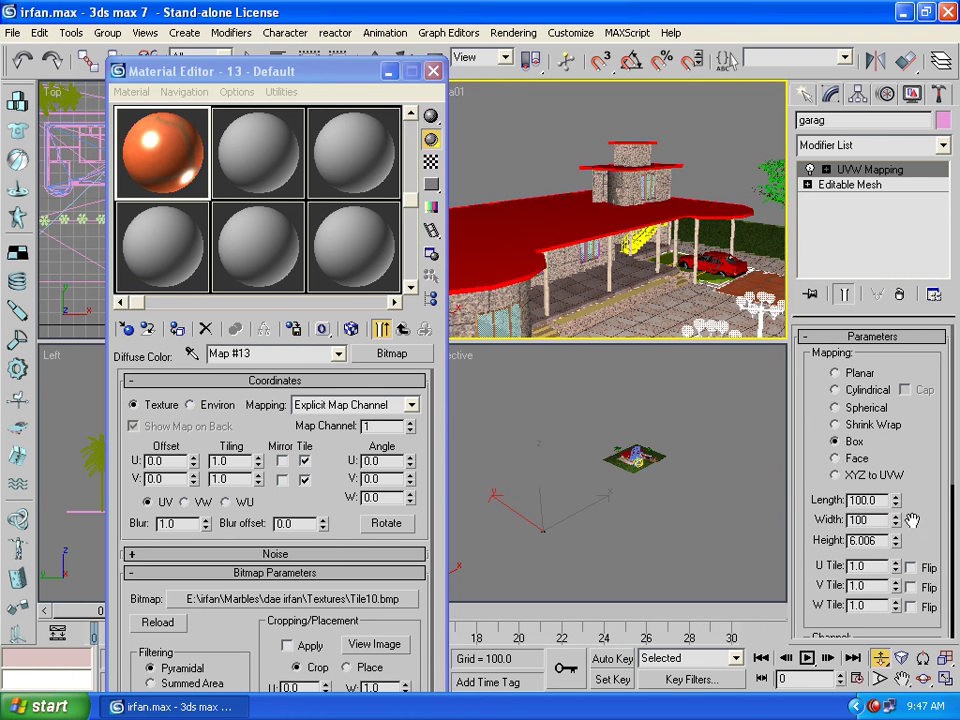
key(Tab)
text(100)
Change the mapping length, width and height to 50
double_click(866, 500)
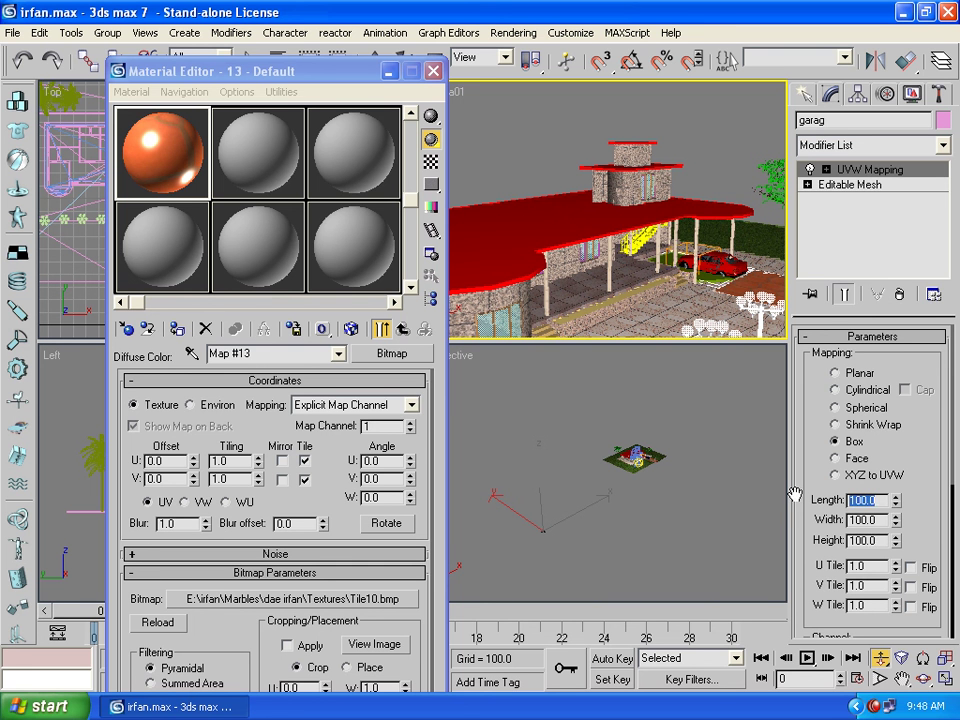
text(50)
double_click(866, 520)
text(50)
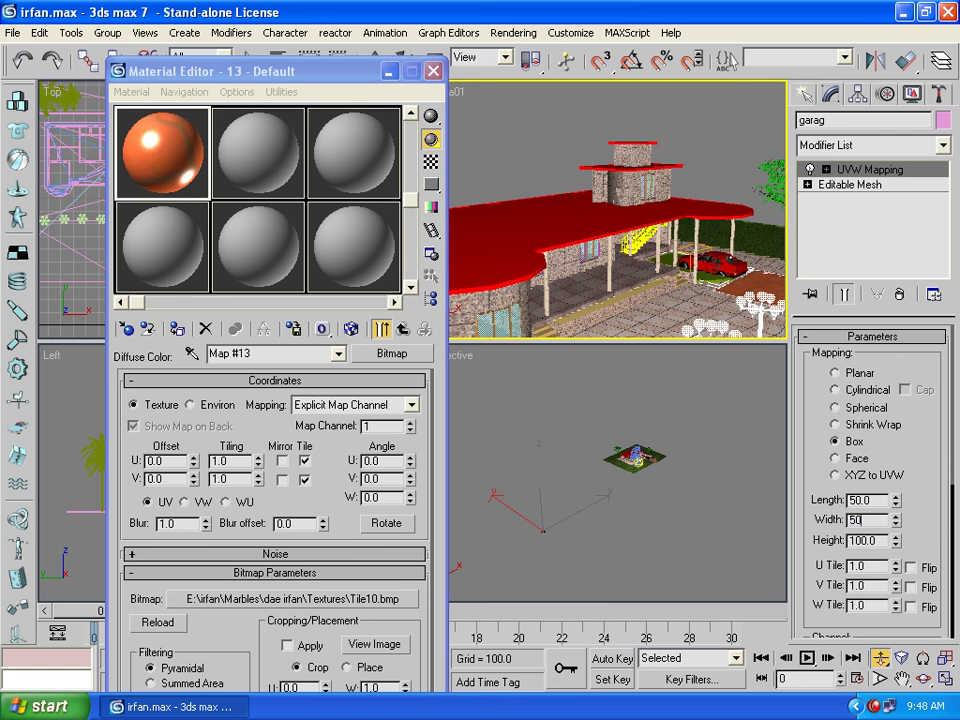
key(Tab)
text(50)
Assign the tile material to garag, renaming it 888
click(176, 330)
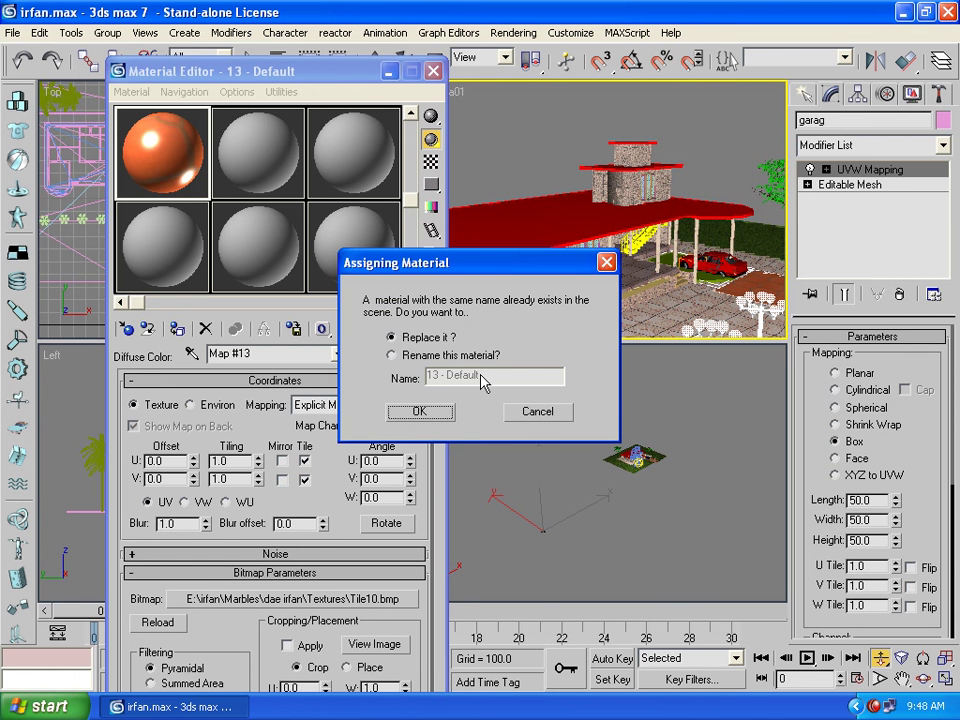
click(402, 355)
drag(497, 376, 428, 376)
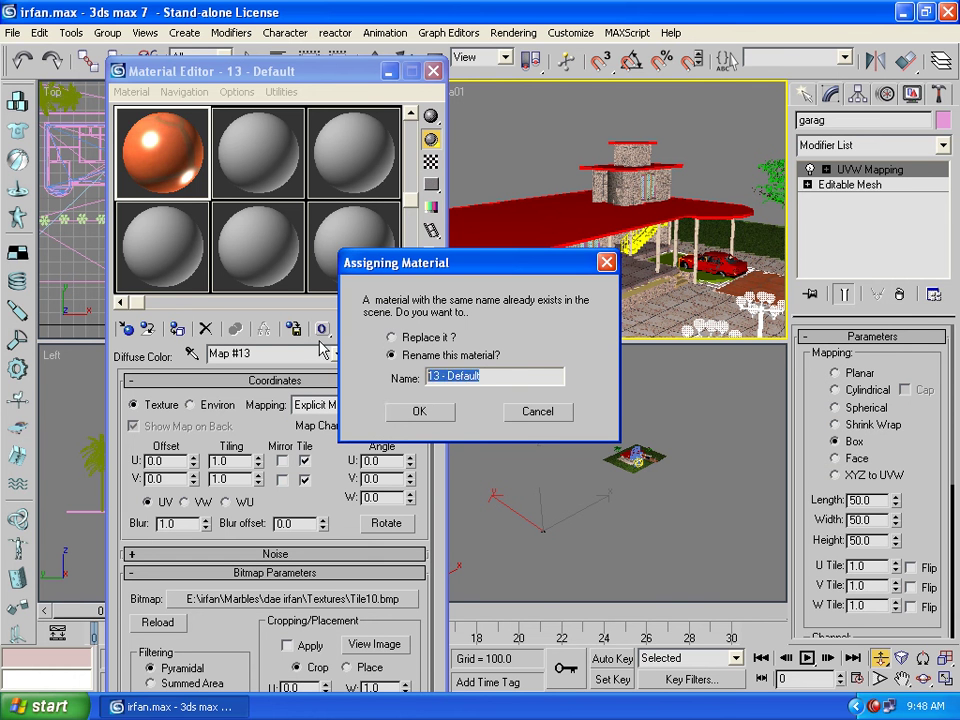
text(888)
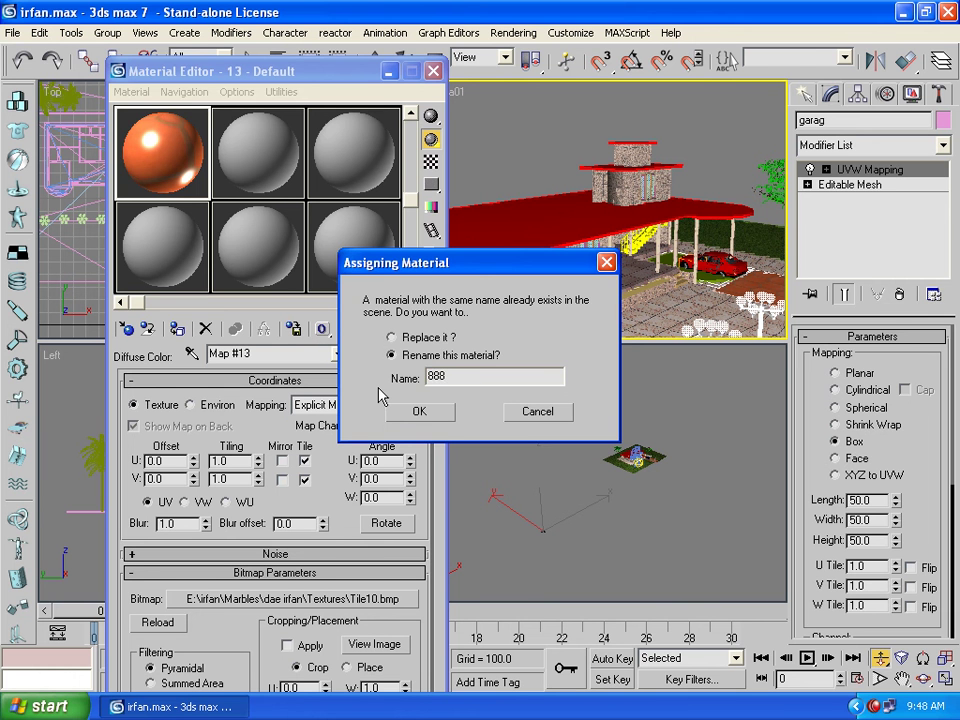
click(422, 414)
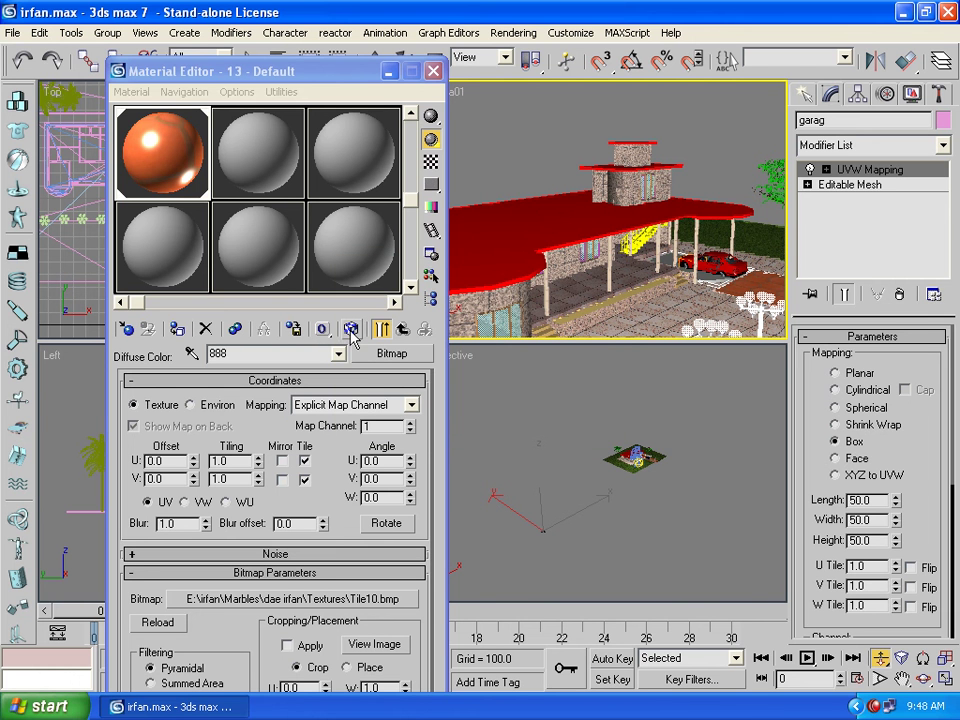
Show the 888 tile map in viewports and render Camera01 past the missing-file warning
click(351, 331)
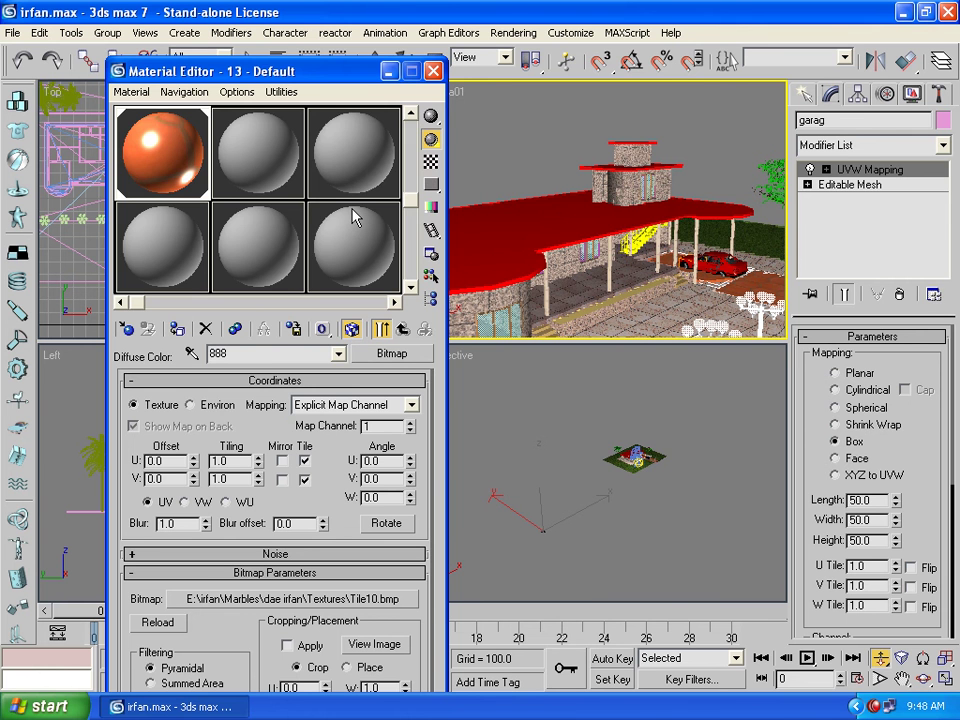
key(shift+q)
click(314, 465)
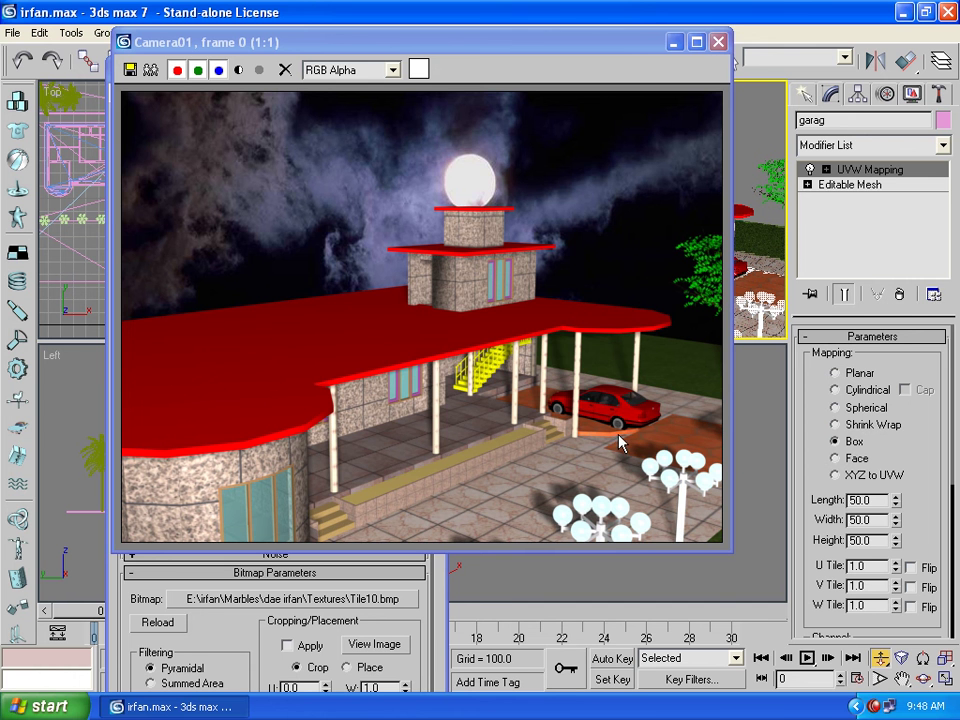
Close the Camera01 rendered frame window and the Material Editor
click(718, 42)
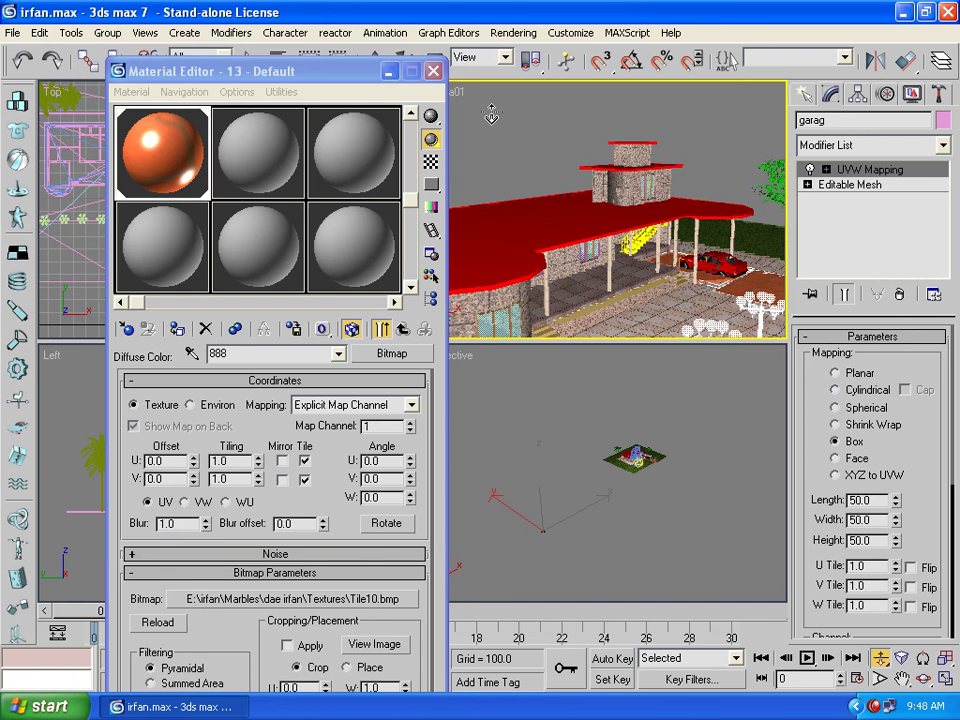
click(432, 72)
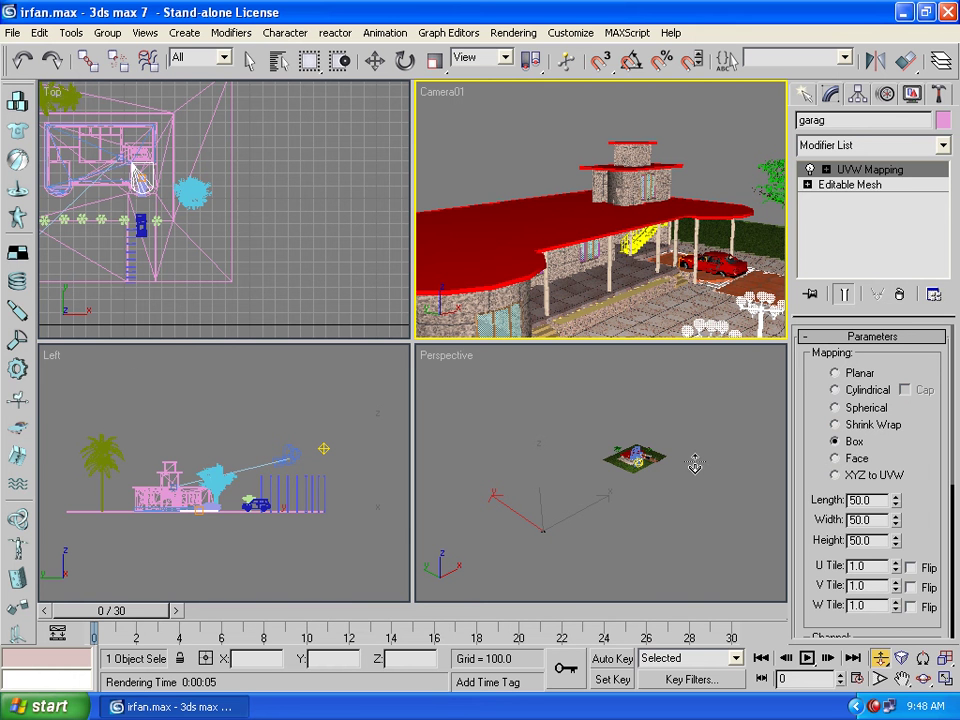
Zoom and pan the Top view in close on the car
key(alt+z)
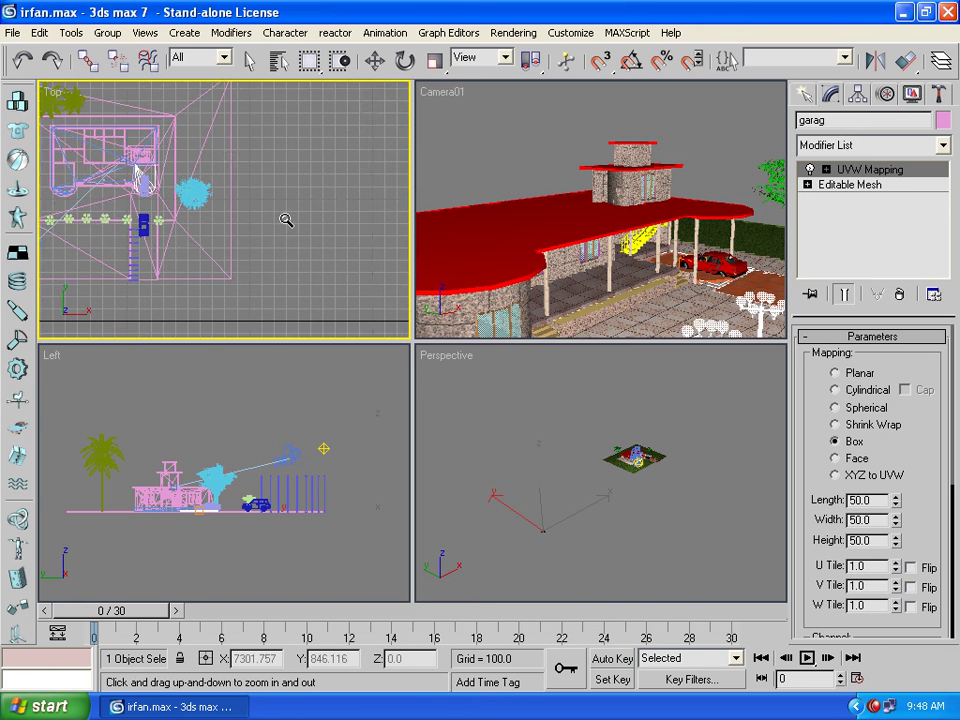
mouse_move(285, 216)
mouse_down()
mouse_move(255, 232)
mouse_move(244, 268)
mouse_move(223, 133)
mouse_up()
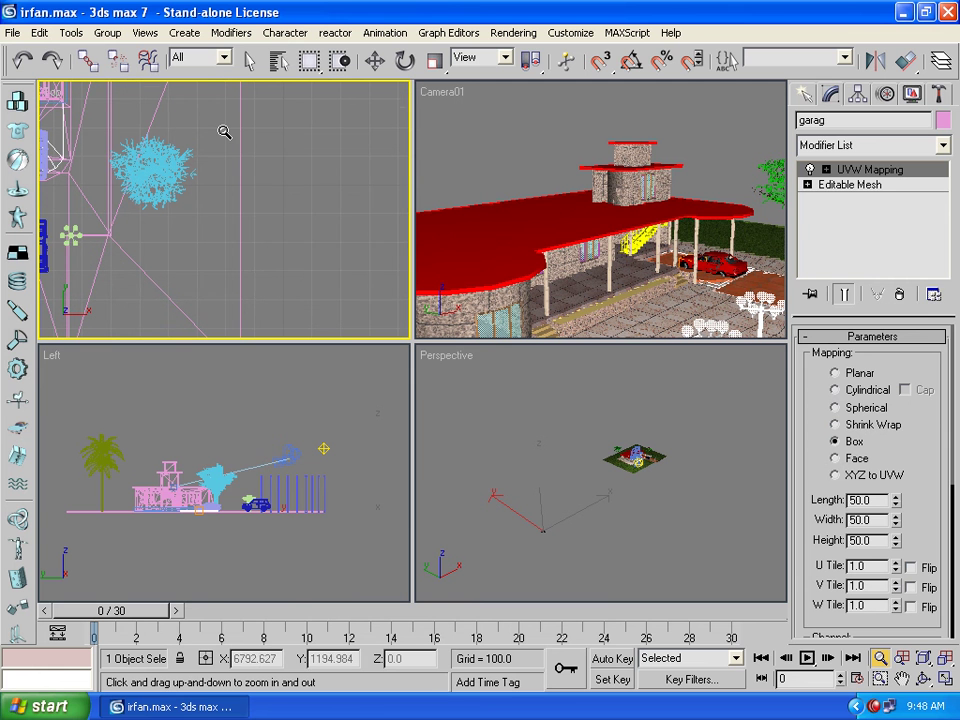
click(903, 680)
mouse_move(178, 249)
mouse_down()
mouse_move(341, 272)
mouse_move(390, 257)
mouse_up()
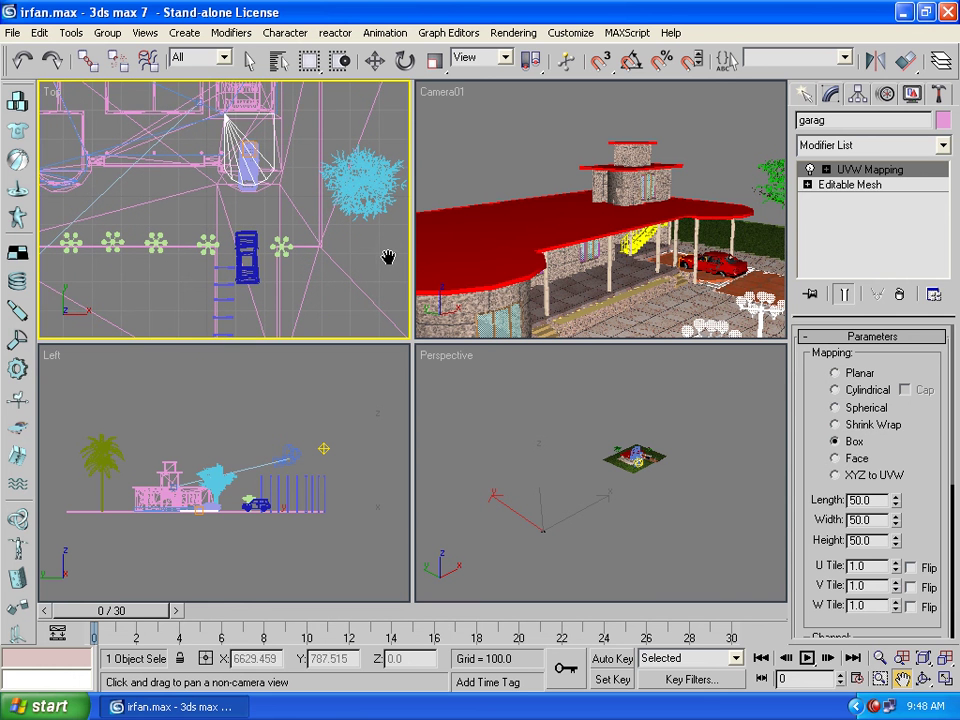
key(bracketleft)
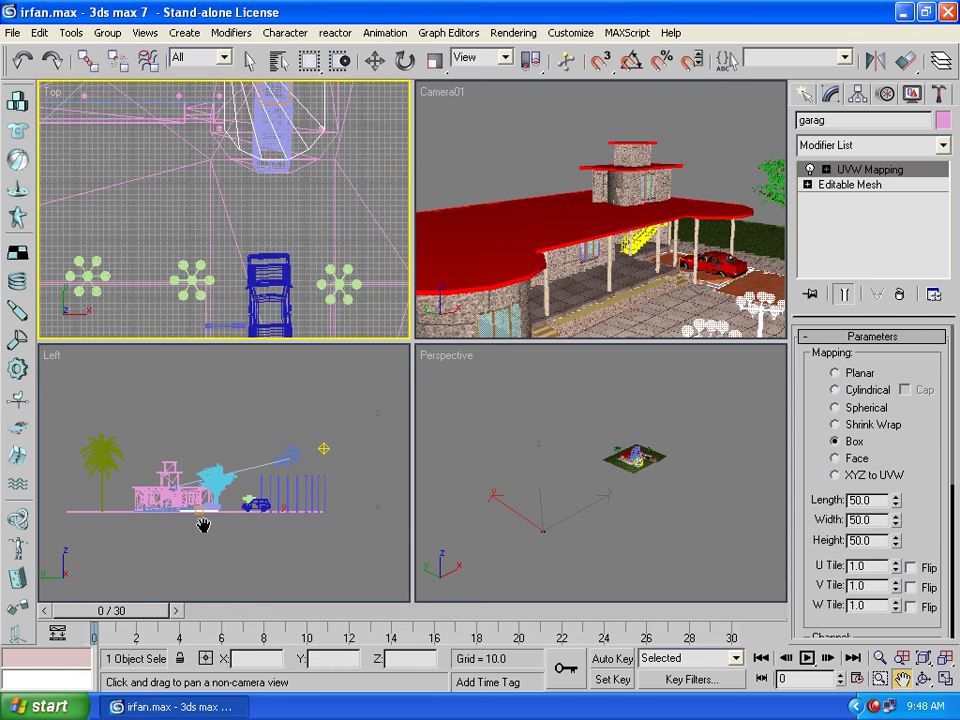
key(bracketleft)
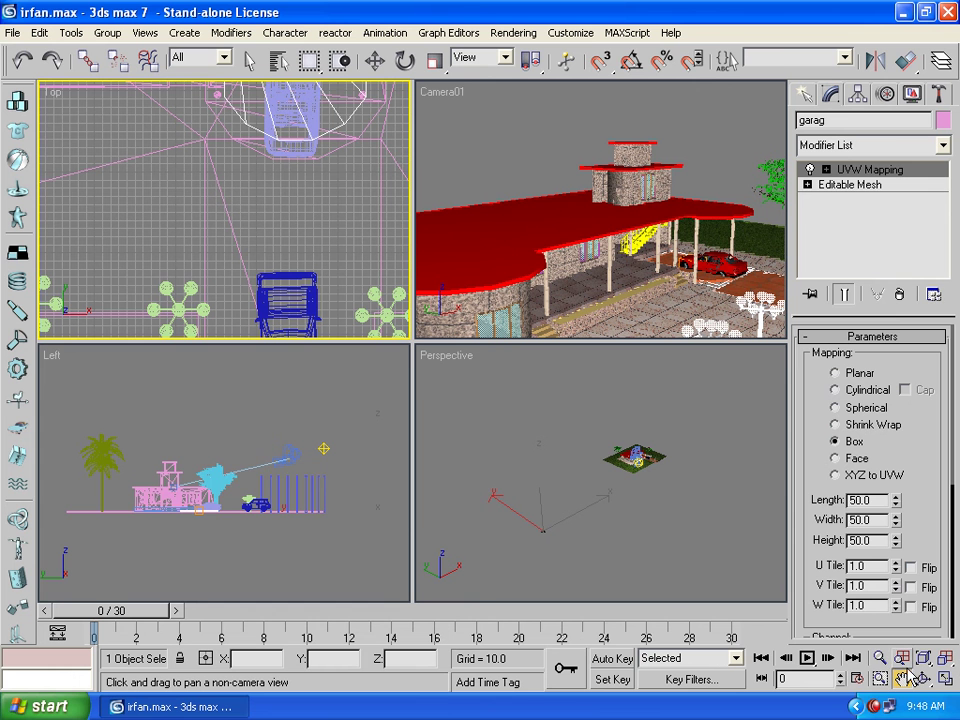
Zoom and pan the Left view in close on the car beside the building
click(881, 660)
mouse_move(214, 531)
mouse_down()
mouse_move(207, 522)
mouse_move(281, 379)
mouse_up()
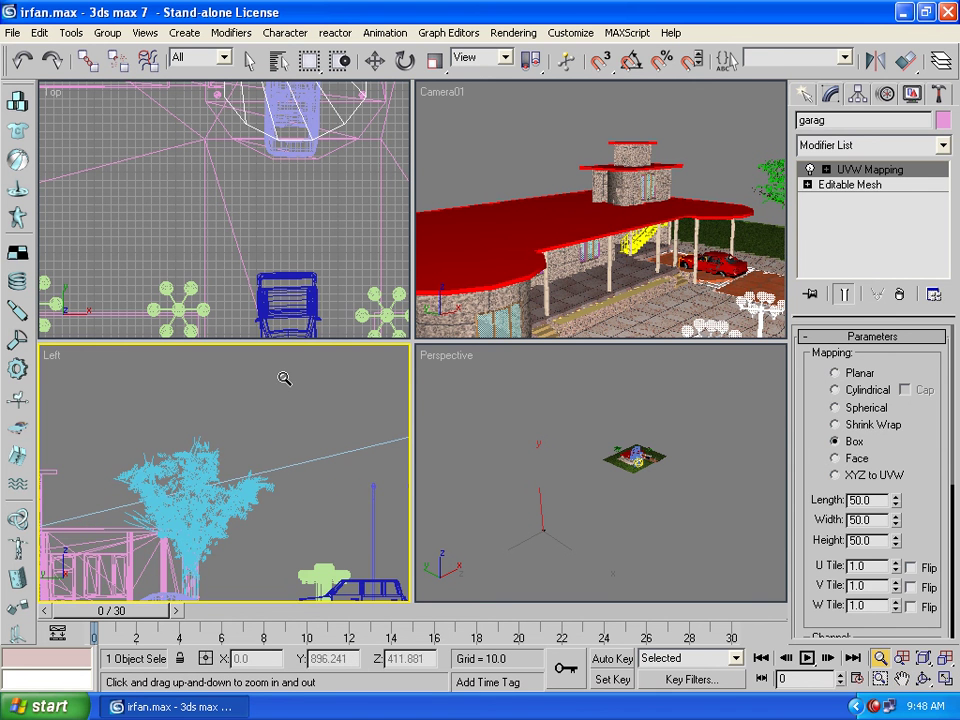
click(880, 679)
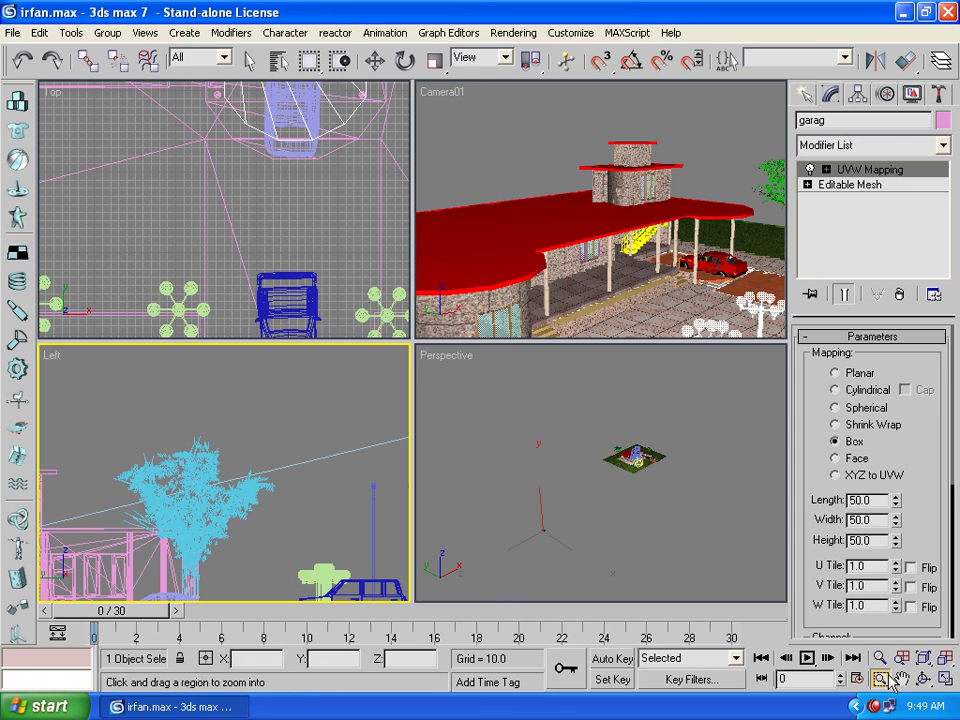
click(900, 680)
mouse_move(347, 497)
mouse_down()
mouse_move(328, 448)
mouse_move(413, 364)
mouse_move(381, 388)
mouse_up()
scroll(262, 514, up, 3)
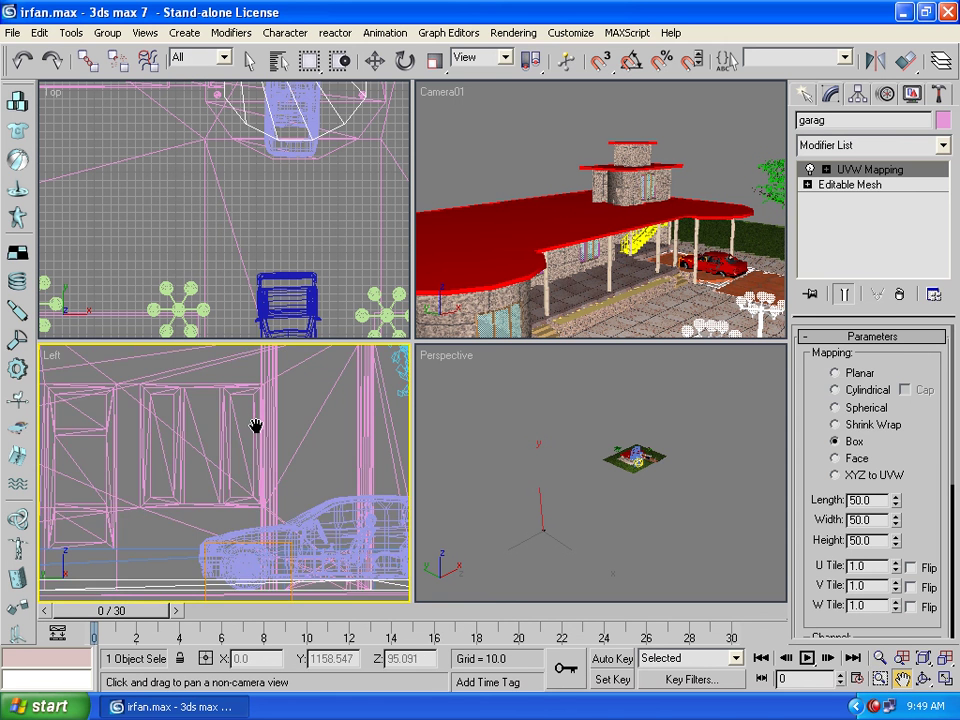
scroll(240, 412, up, 1)
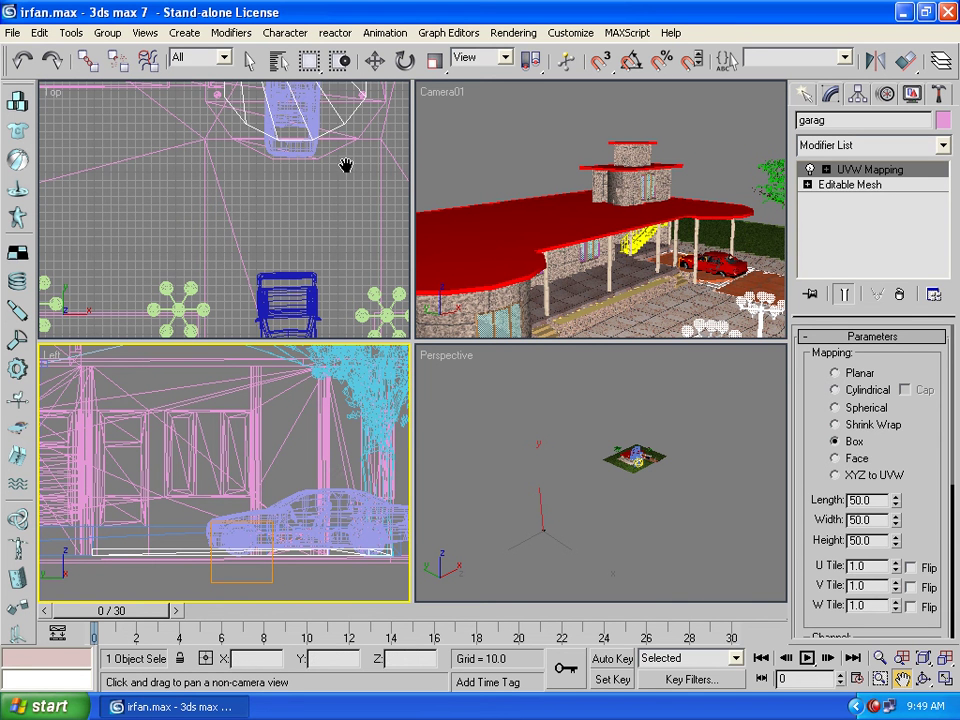
click(375, 62)
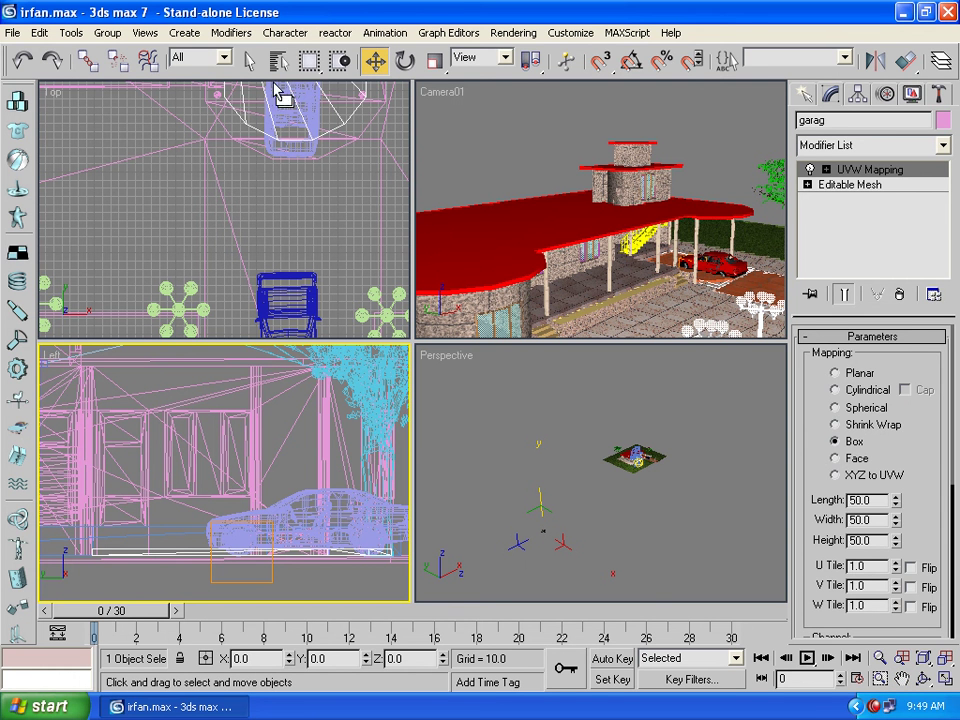
Select the car 02zcar20 and raise it to Z 19.134 in the Left view
click(250, 62)
click(300, 515)
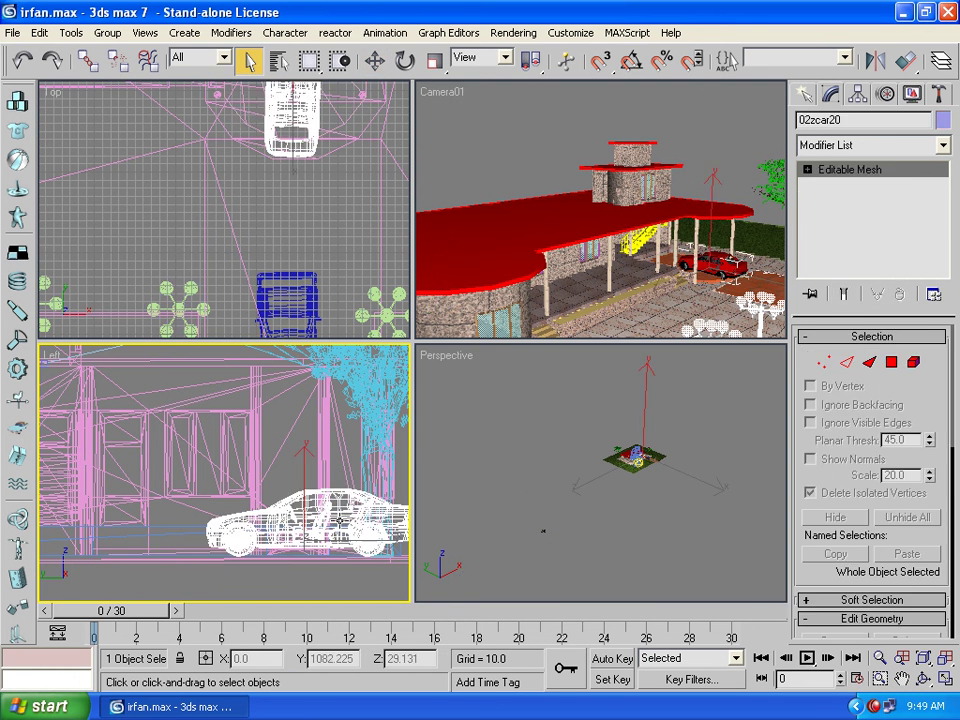
click(375, 62)
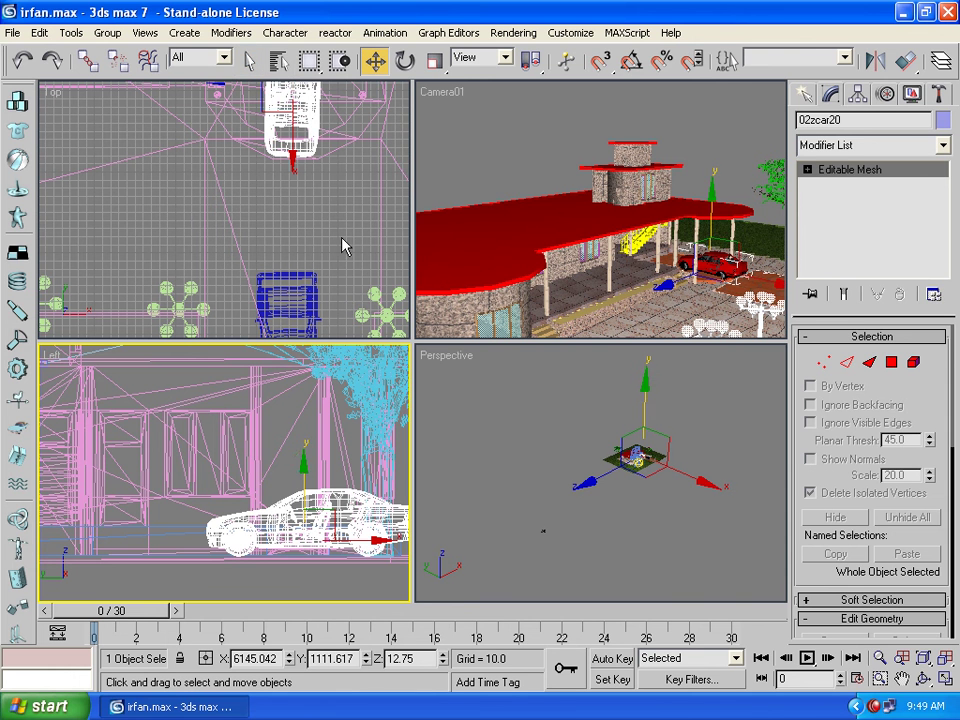
drag(303, 457, 303, 457)
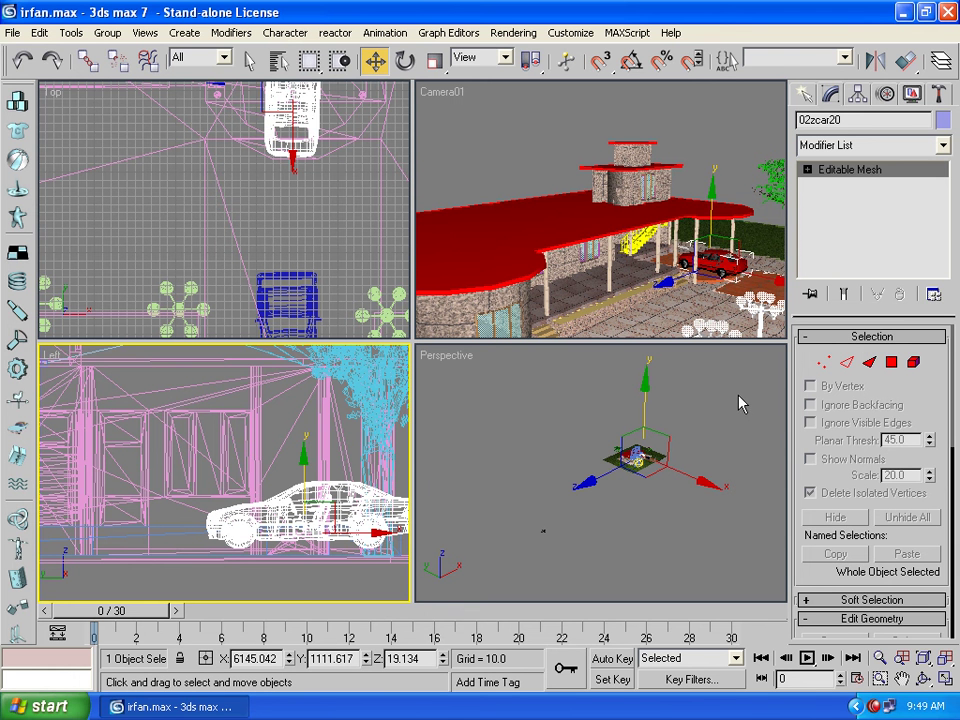
Render Camera01 again past the missing-files warning, then close the rendered frame
key(F9)
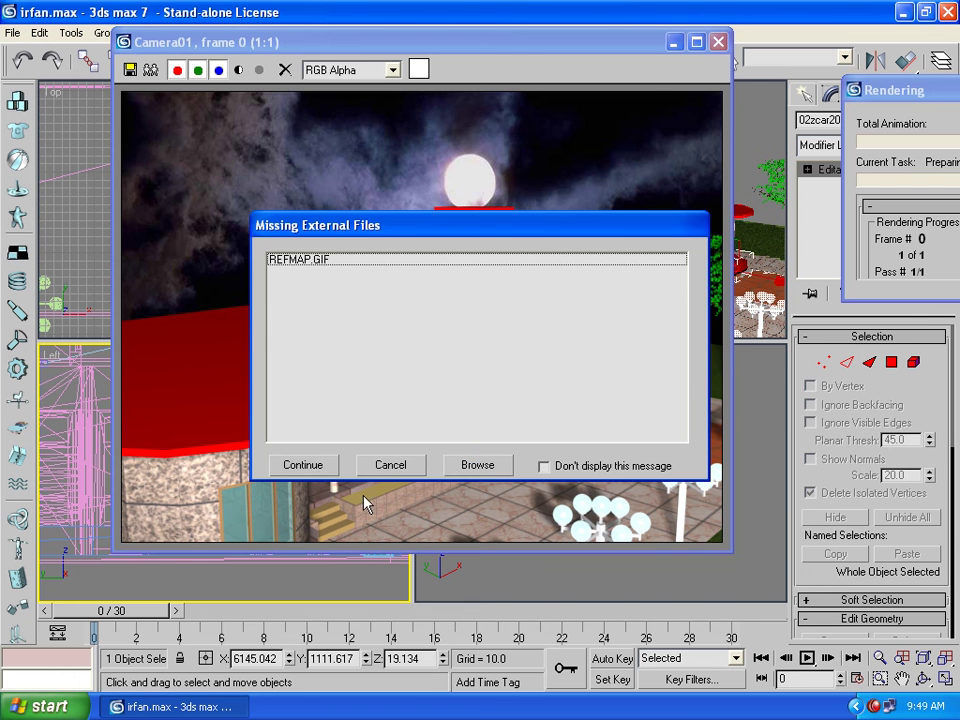
click(302, 465)
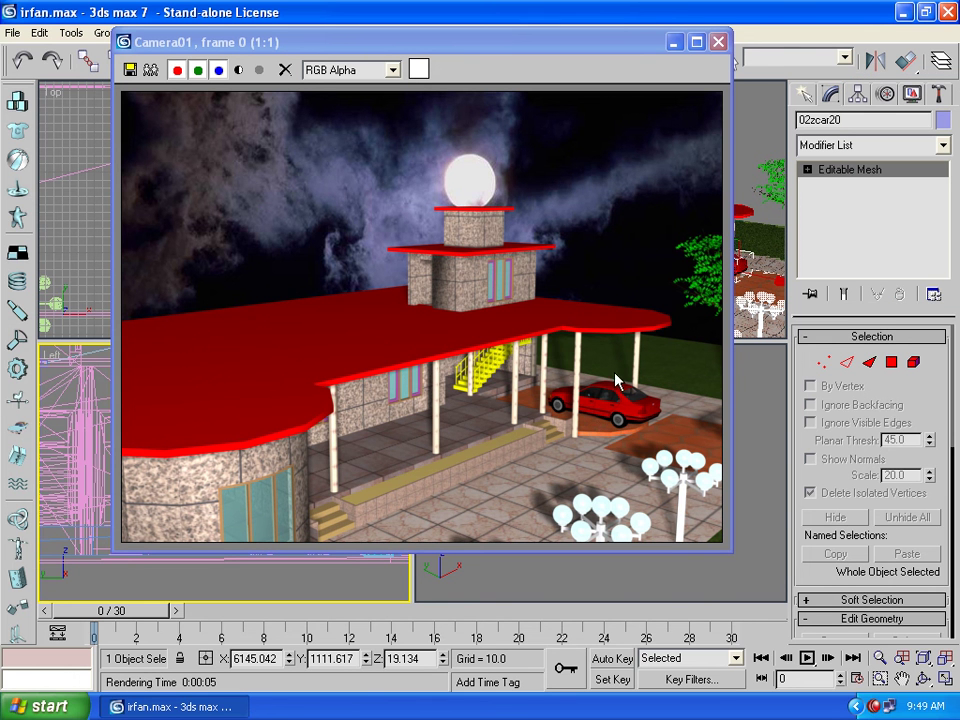
click(718, 42)
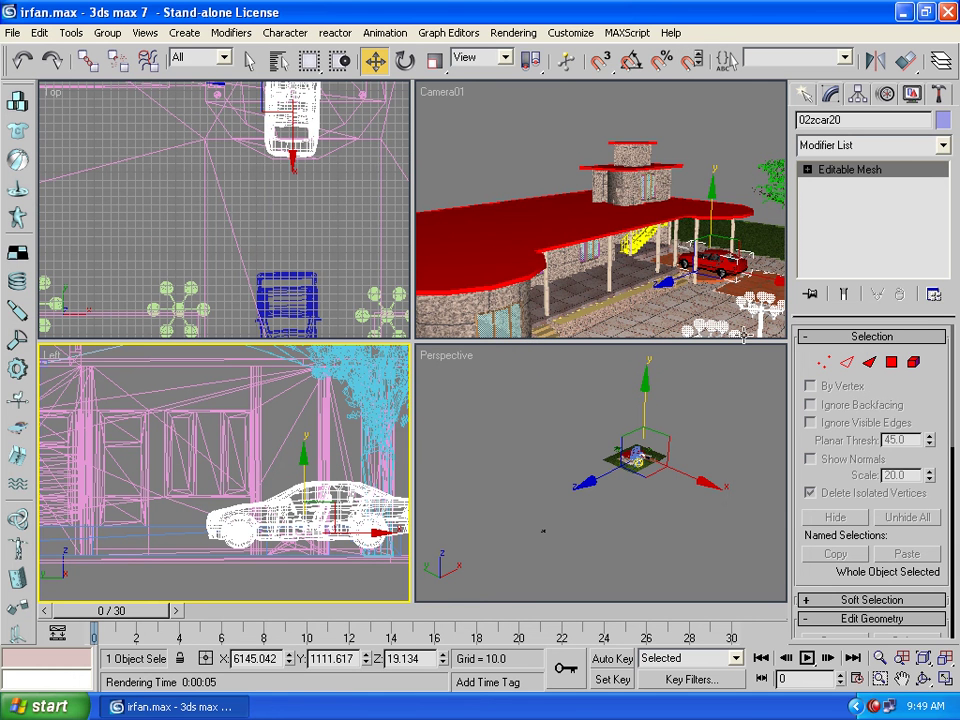
click(901, 678)
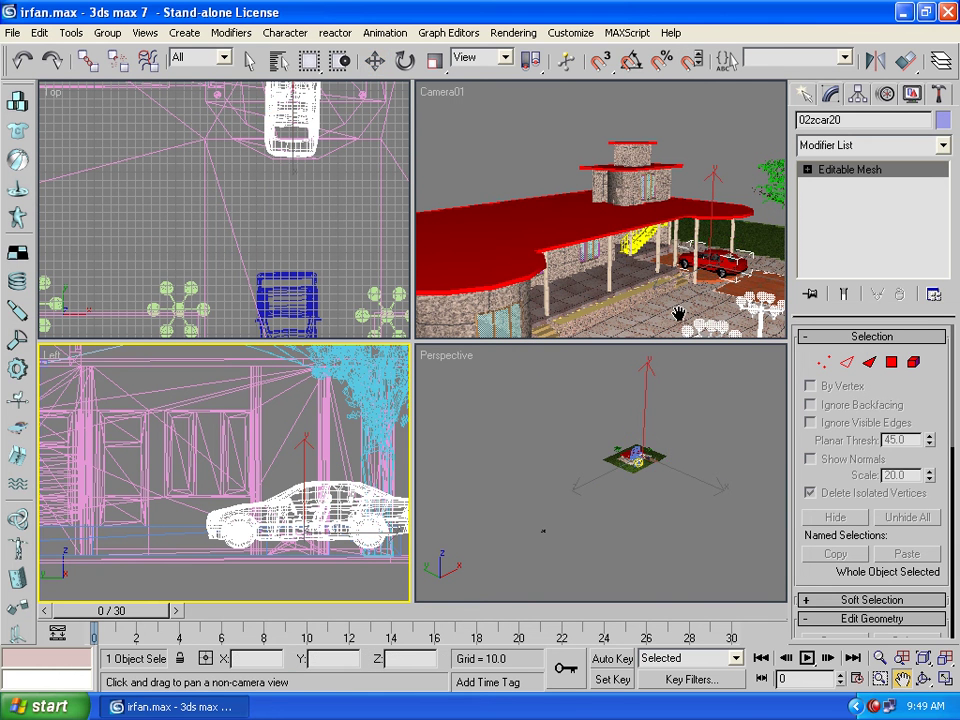
Truck Camera01 to frame the driveway and blue car, then render it despite the missing-file warning
mouse_move(681, 315)
mouse_down()
mouse_move(563, 281)
mouse_move(671, 274)
mouse_up()
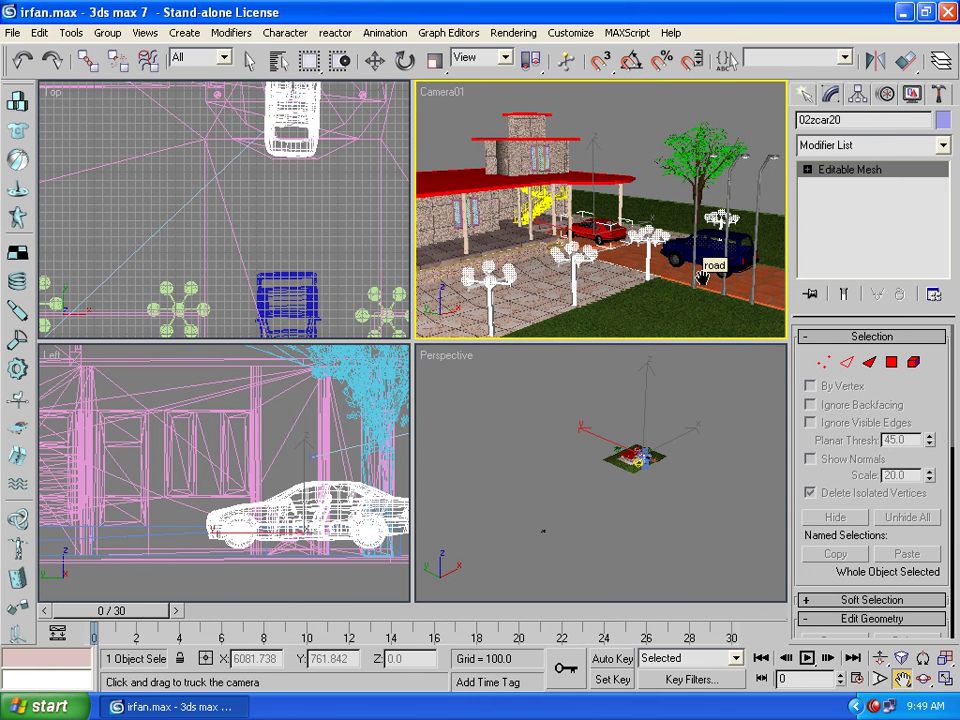
key(shift+q)
click(322, 468)
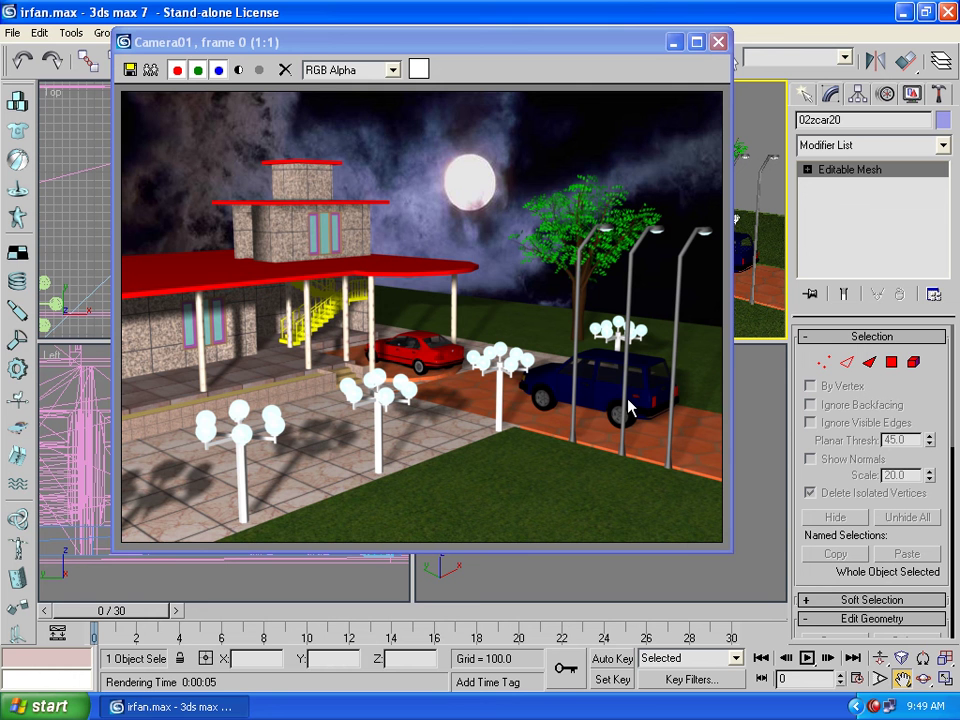
Close the rendered frame and minimize 3ds Max to the desktop
click(718, 42)
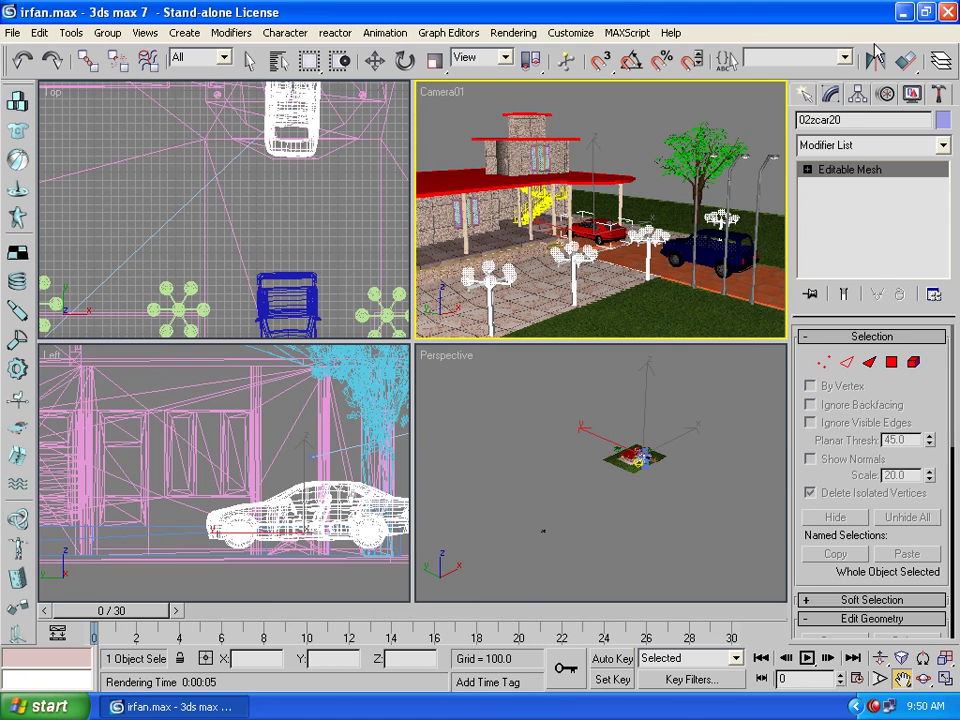
click(903, 13)
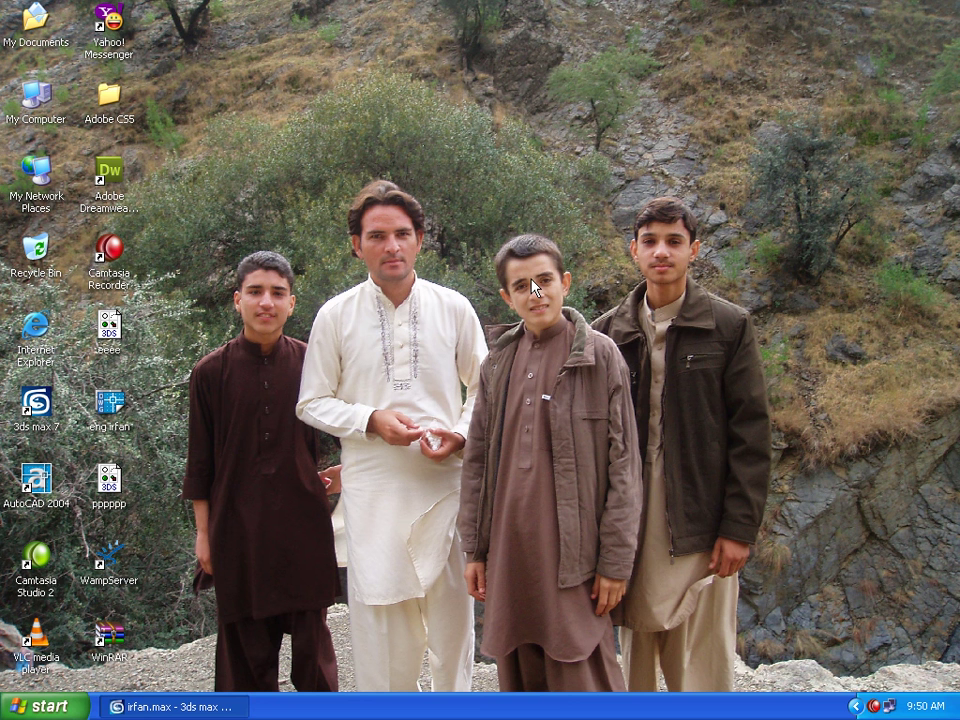